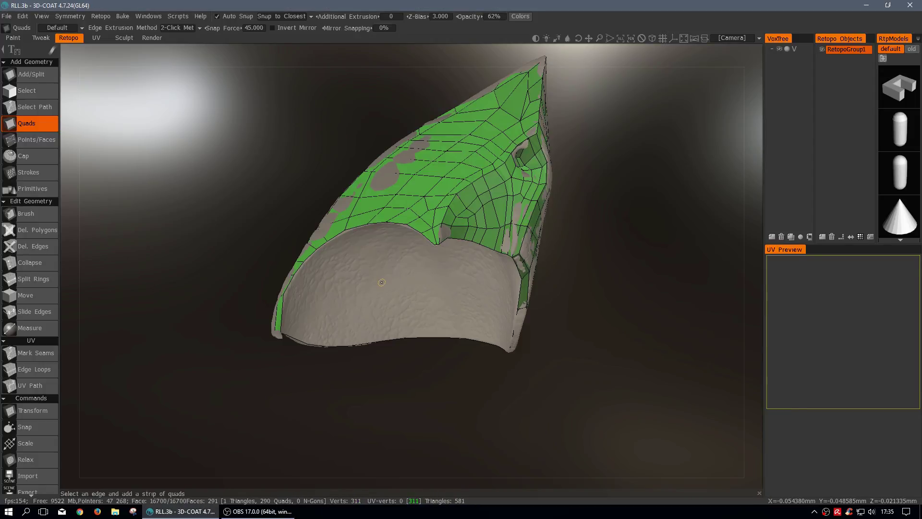
drag(403, 307, 587, 292)
drag(336, 304, 504, 298)
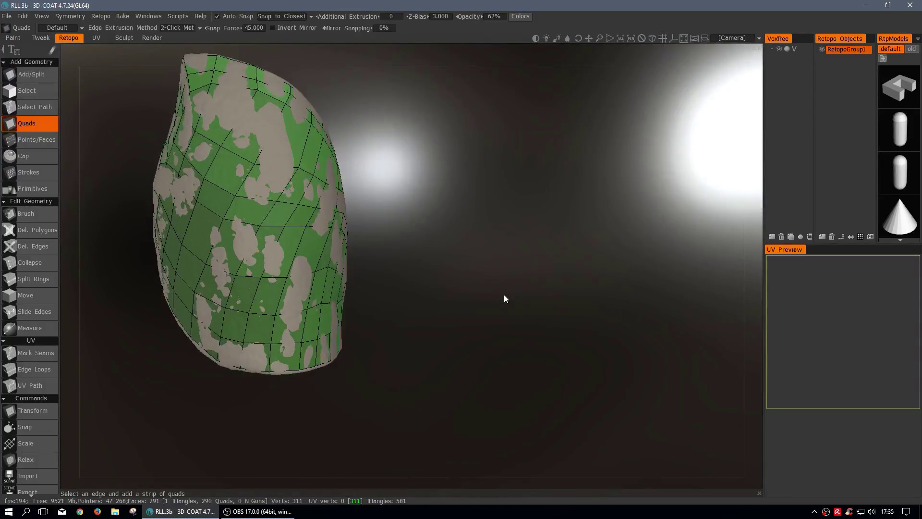
alt+drag(306, 332, 307, 302)
alt+right_drag(308, 303, 333, 348)
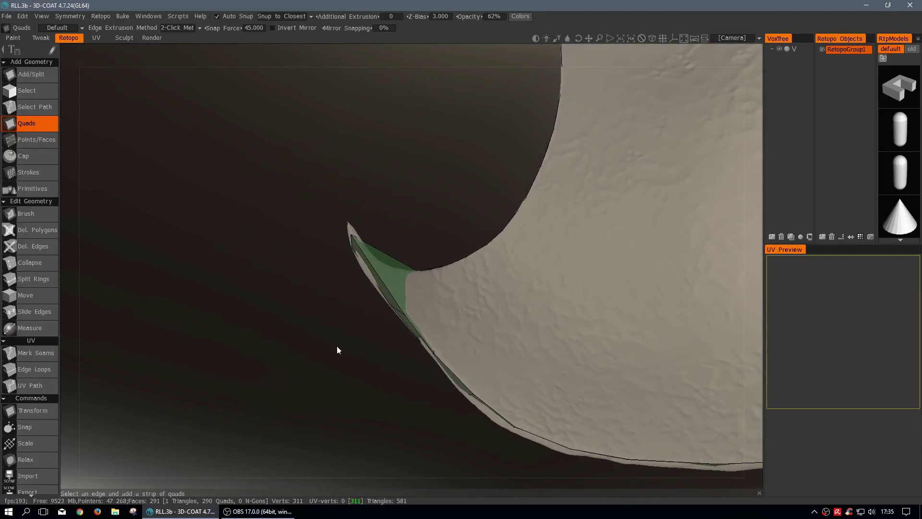
alt+middle_drag(332, 348, 322, 311)
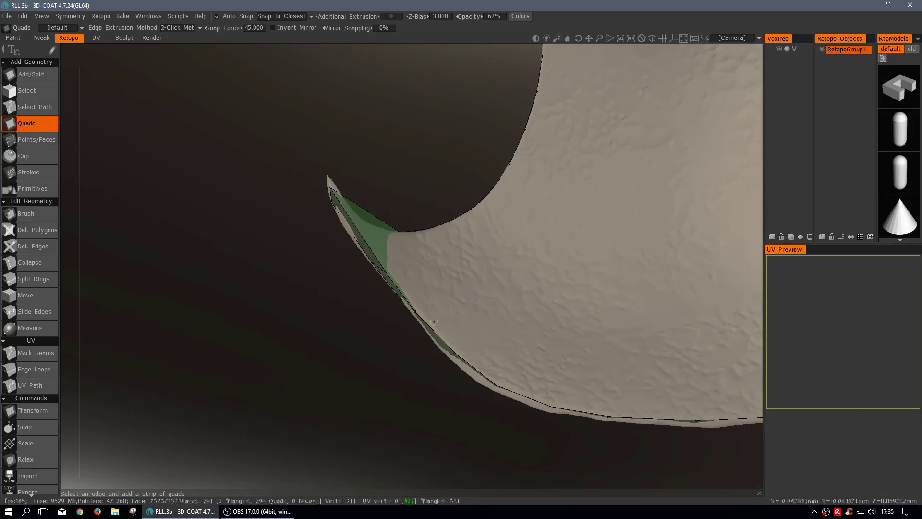
click(435, 334)
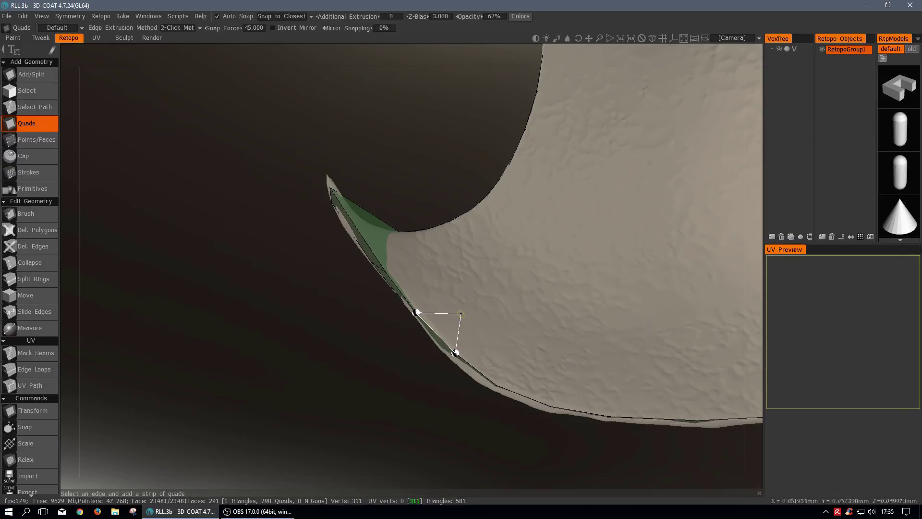
key(Escape)
drag(368, 347, 310, 375)
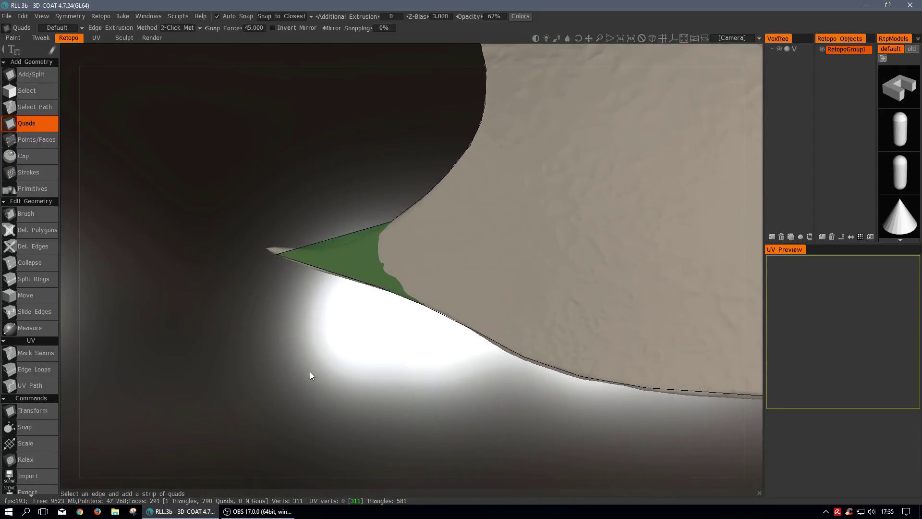
click(51, 75)
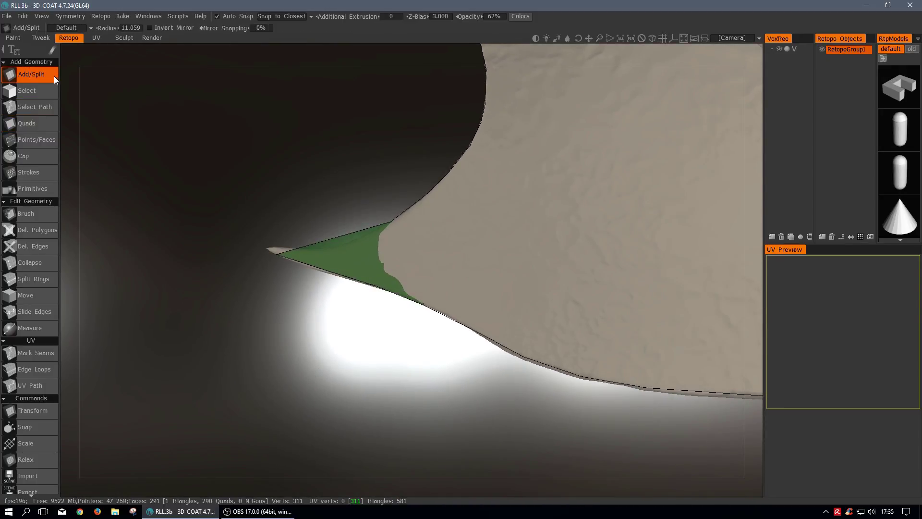
click(403, 260)
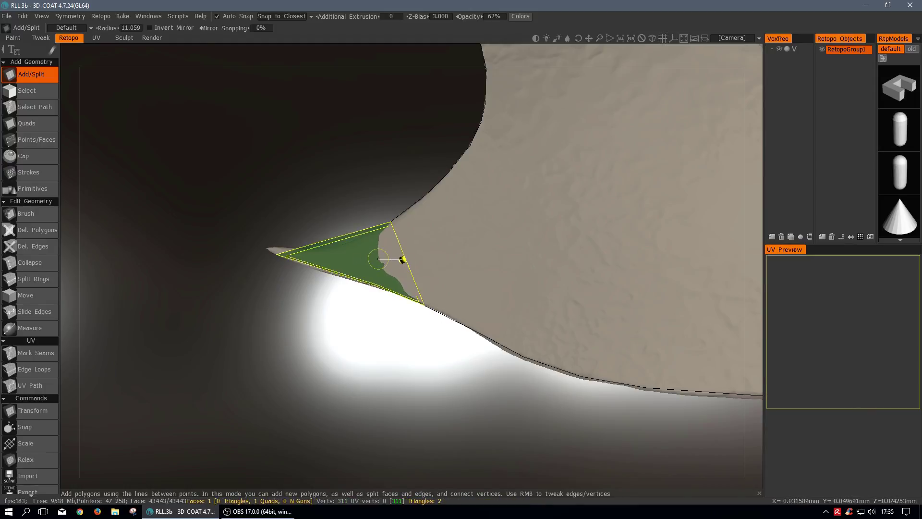
key(Escape)
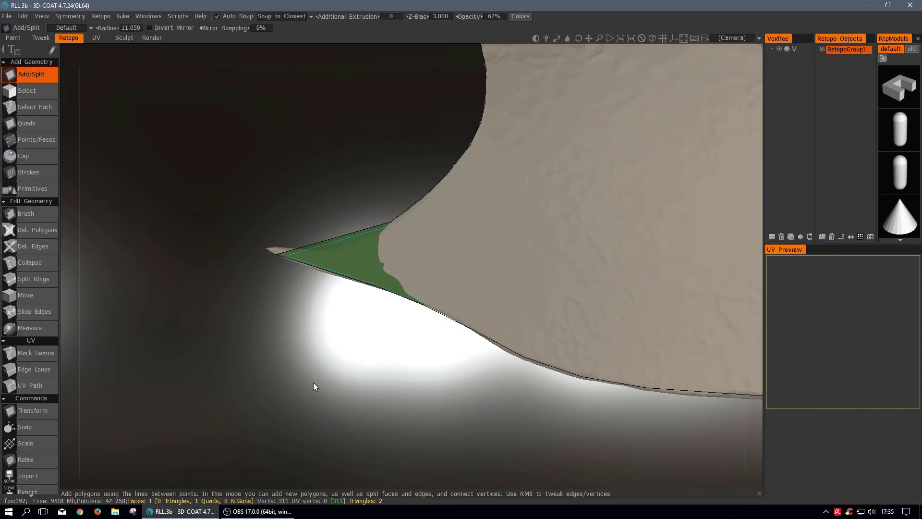
key(m)
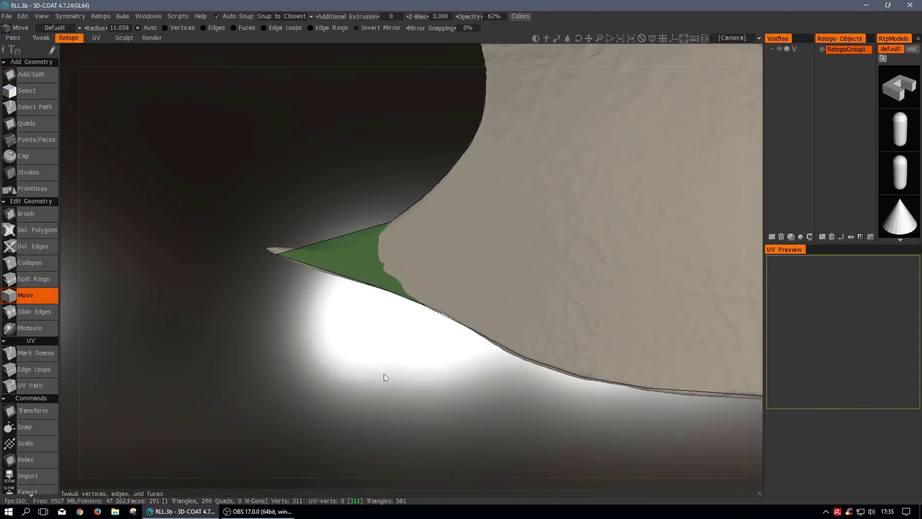
drag(402, 390, 421, 369)
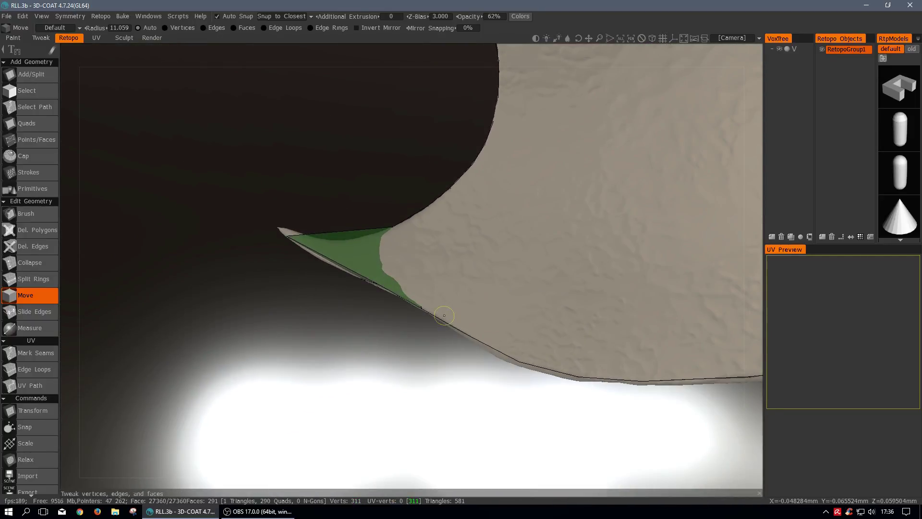
Use the Quads tool to add a quad on the inner surface, between the pointed tip's existing face and the curved rim's edges.
key(q)
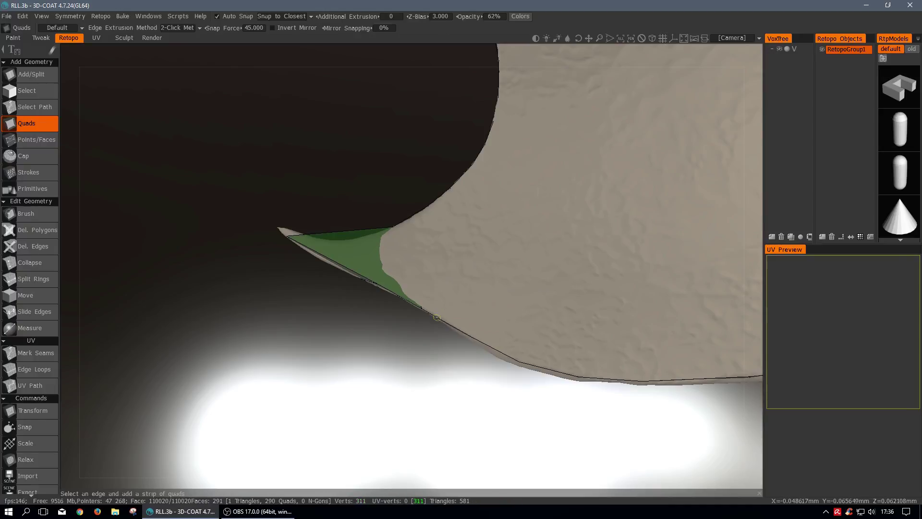
drag(434, 342, 451, 308)
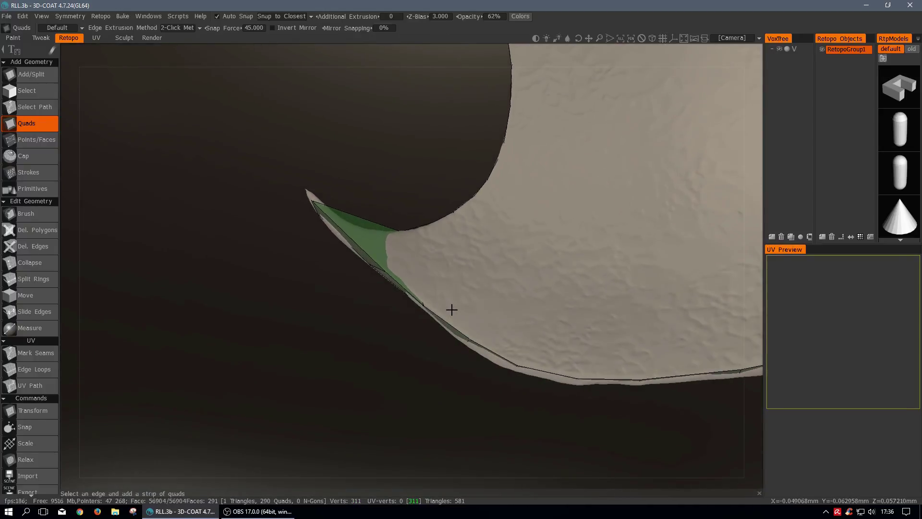
click(439, 318)
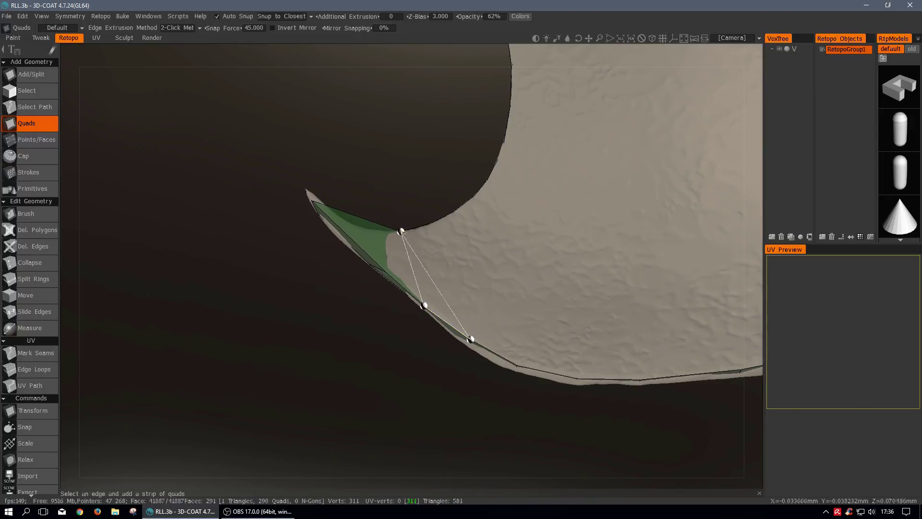
click(402, 232)
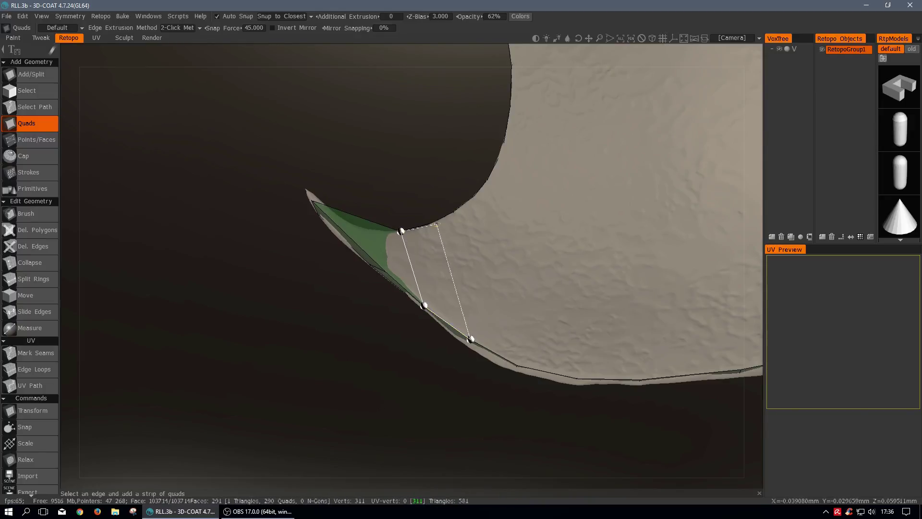
drag(433, 223, 487, 380)
click(434, 221)
Split the new quad across its middle with Add/Split and move the split points away from the tip to bow both edges.
drag(473, 328, 398, 273)
key(space)
click(440, 315)
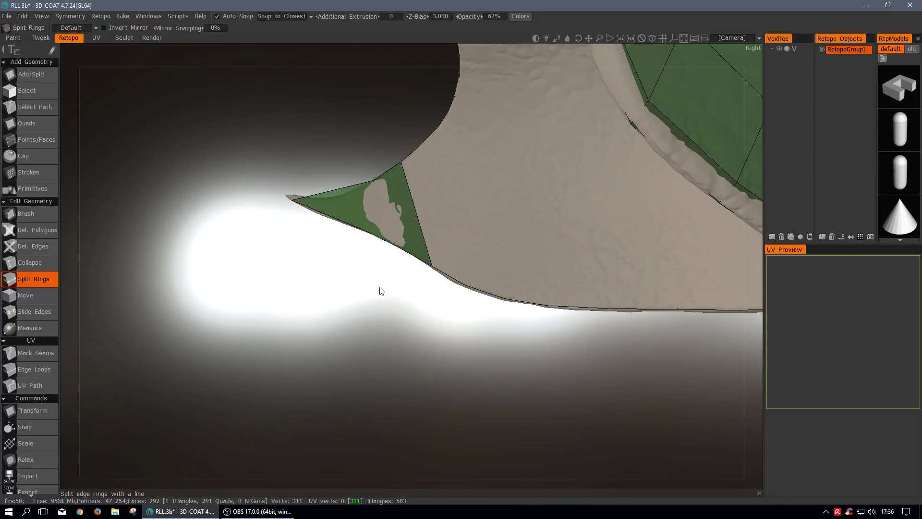
click(31, 76)
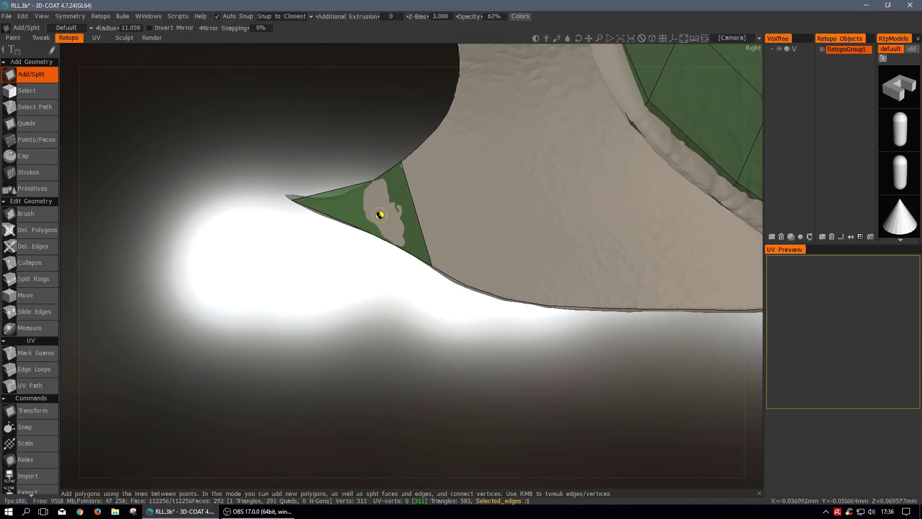
click(381, 213)
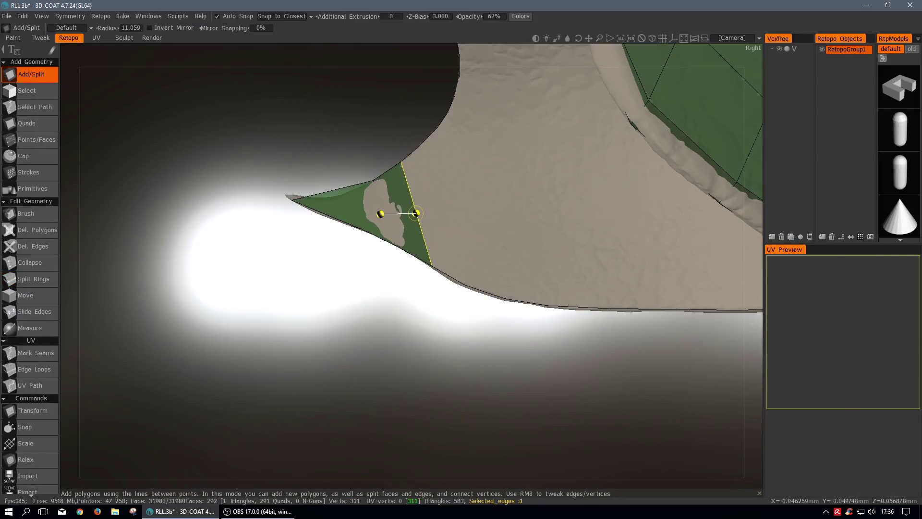
click(415, 213)
key(space)
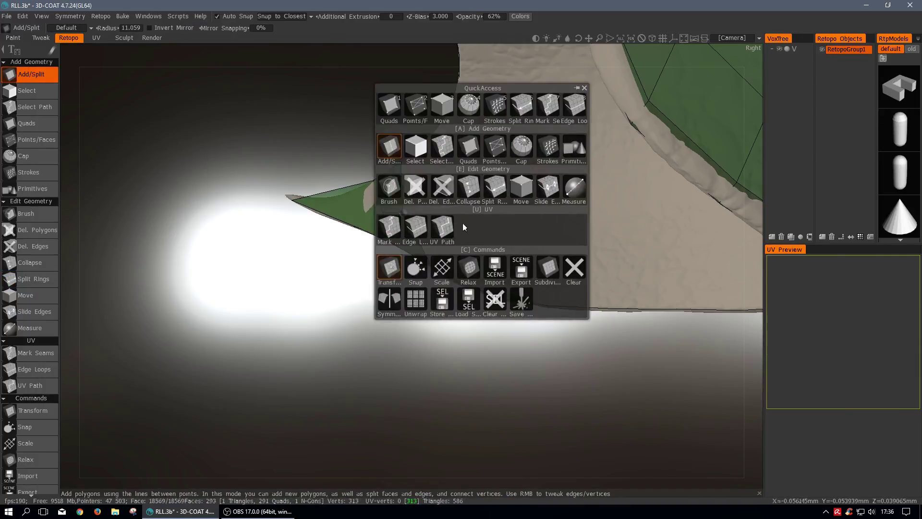
click(30, 295)
drag(382, 212, 425, 213)
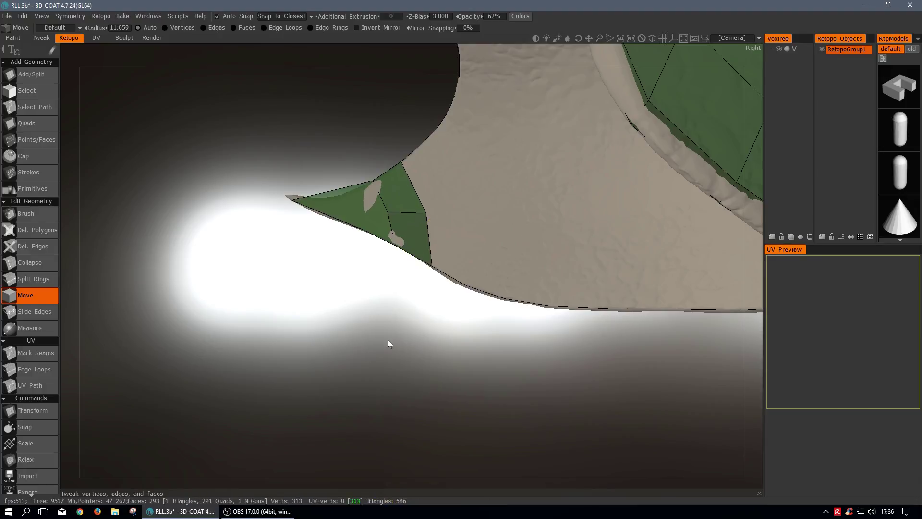
Examine the polygon density of the sculpt's inner surface with the wireframe display on, and turn the wireframe back off.
drag(386, 341, 434, 365)
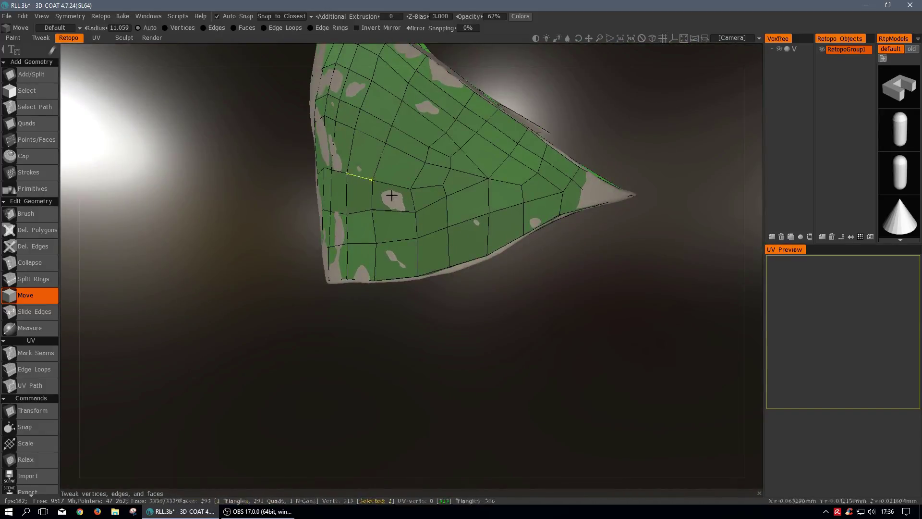
mouse_move(480, 259)
mouse_down()
mouse_move(500, 268)
mouse_move(370, 294)
mouse_move(259, 243)
mouse_move(267, 212)
mouse_move(264, 220)
mouse_up()
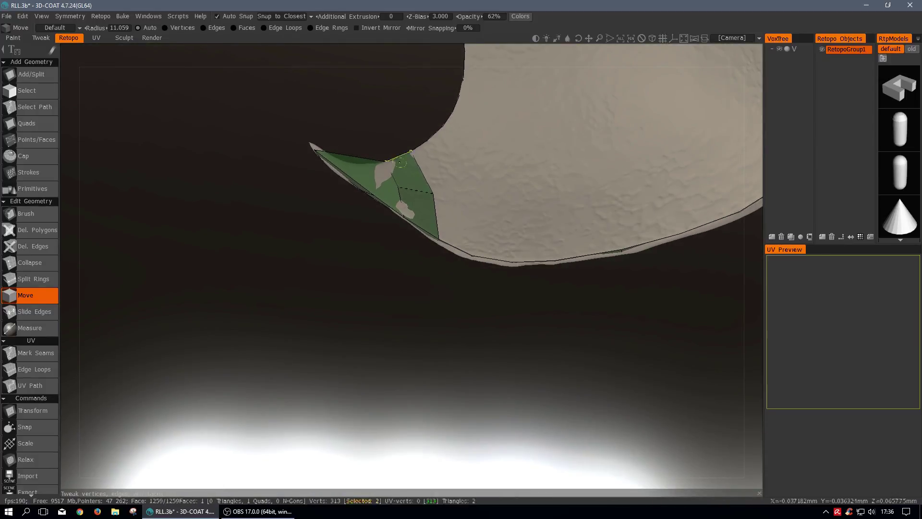
drag(432, 293, 329, 313)
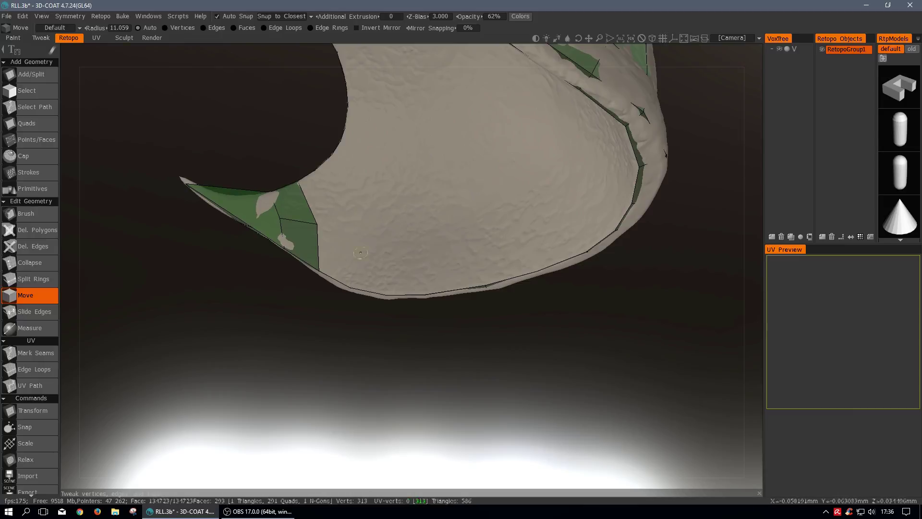
click(43, 18)
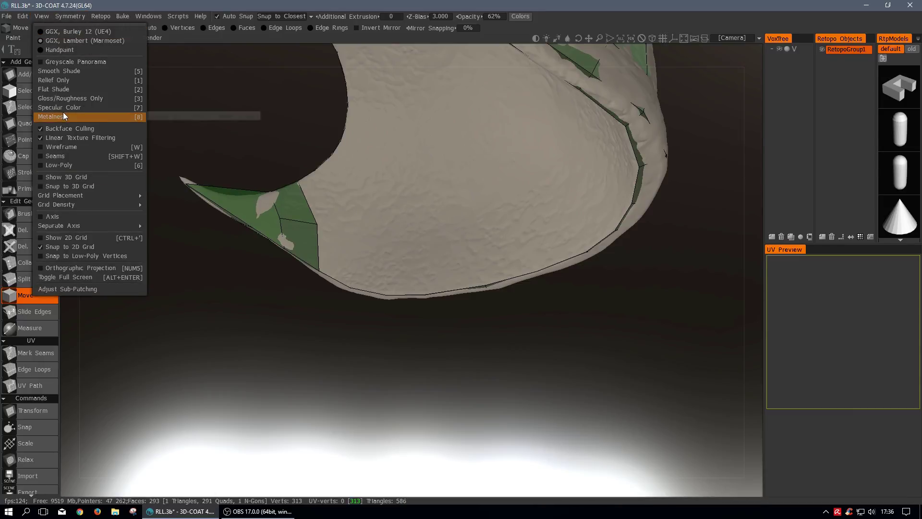
click(65, 146)
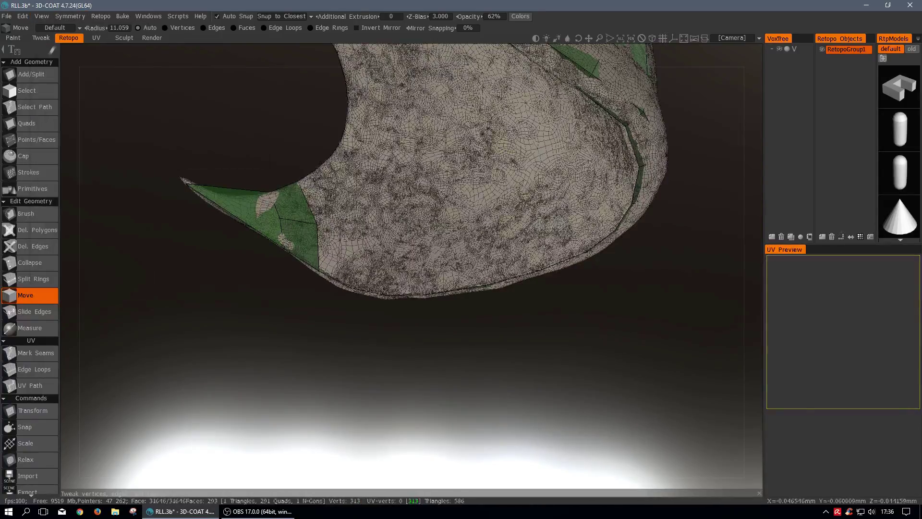
drag(556, 315, 532, 325)
scroll(514, 384, up, 10)
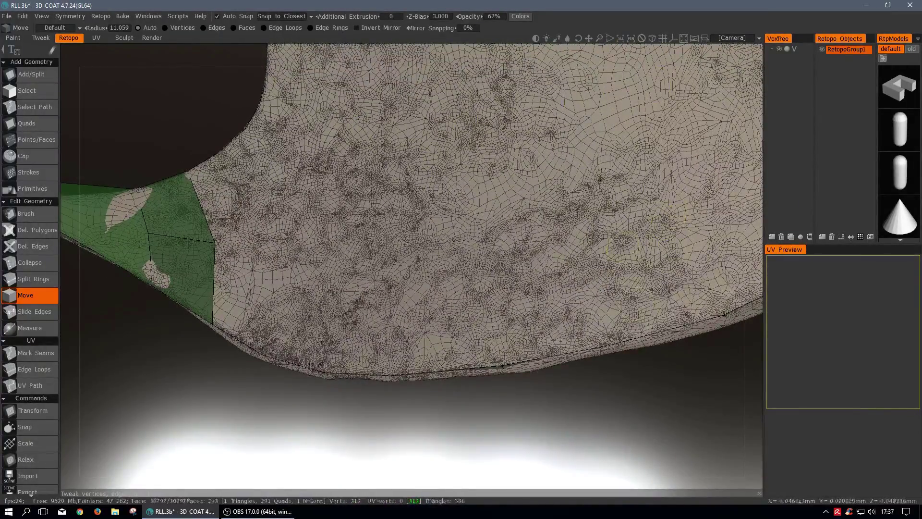
drag(620, 394, 402, 216)
drag(595, 230, 678, 212)
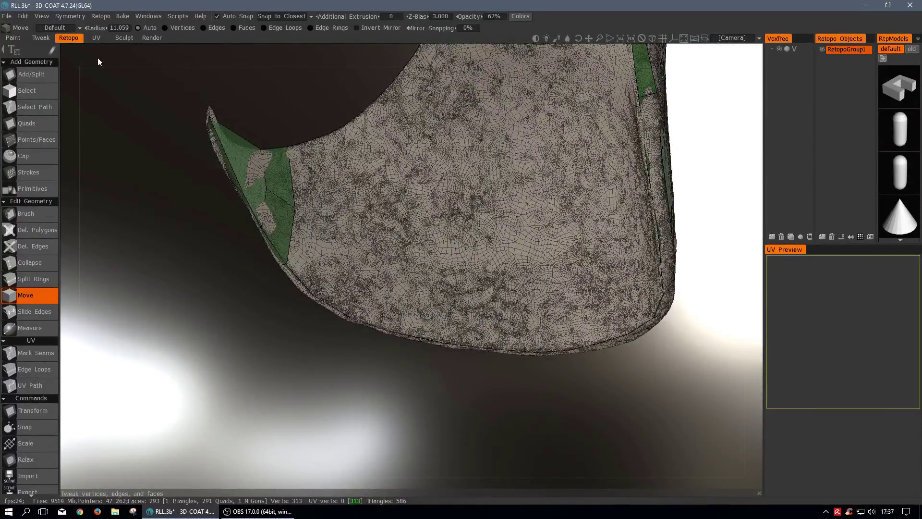
click(43, 17)
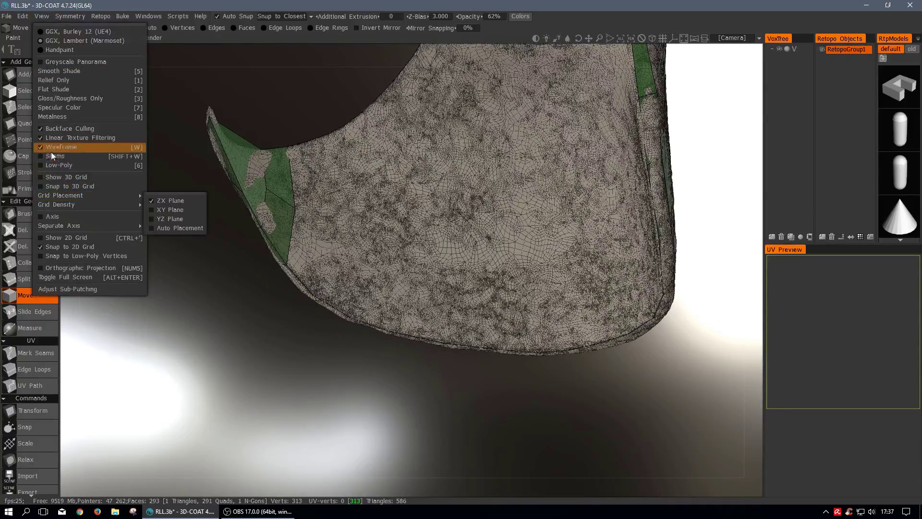
click(62, 147)
Add three quads with the Quads tool along the lower inner rim, starting from the split faces beside the pointed tip.
key(space)
click(265, 245)
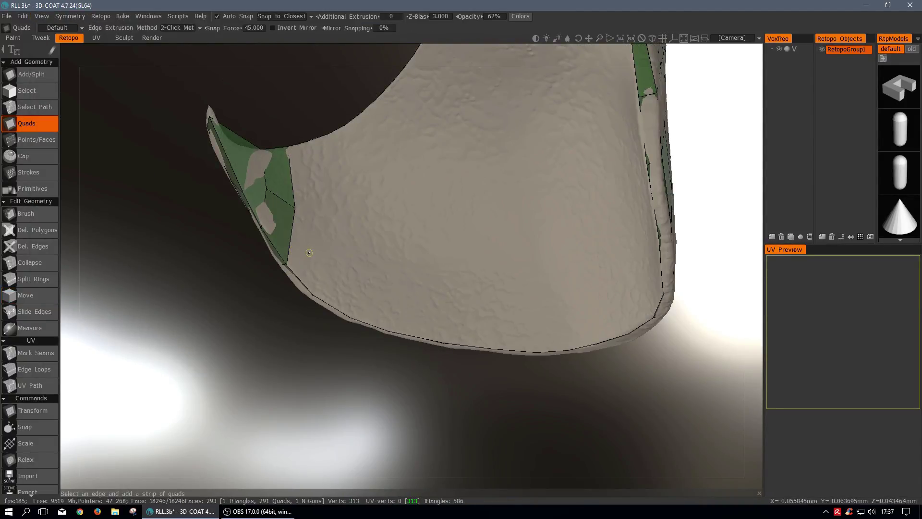
click(314, 294)
click(328, 259)
click(350, 317)
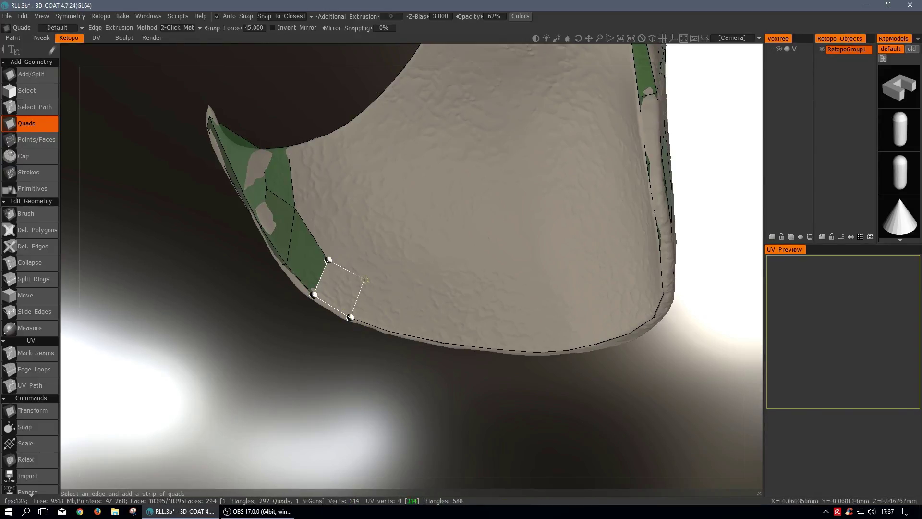
click(364, 279)
click(389, 330)
click(397, 290)
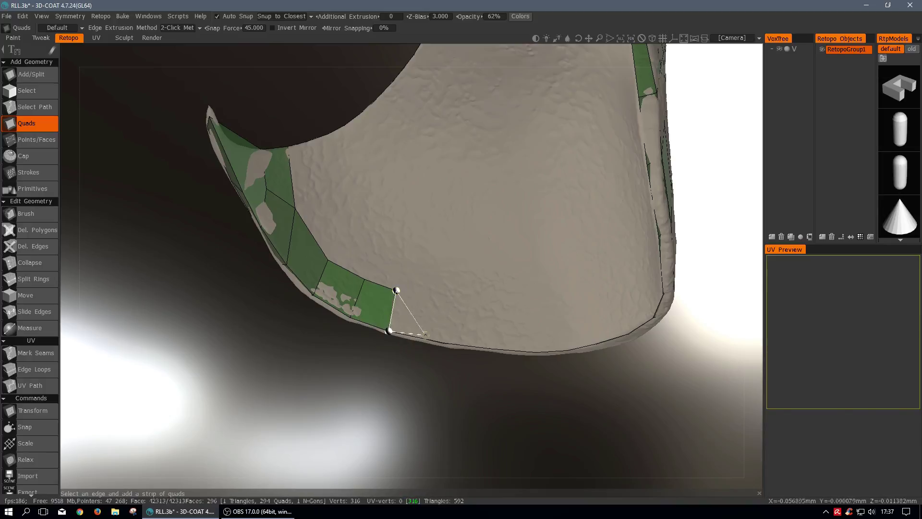
Extend the inner rim strip by three more quads, snapping their outer corners to the existing border vertices.
click(444, 342)
click(441, 302)
click(490, 347)
click(486, 312)
click(536, 352)
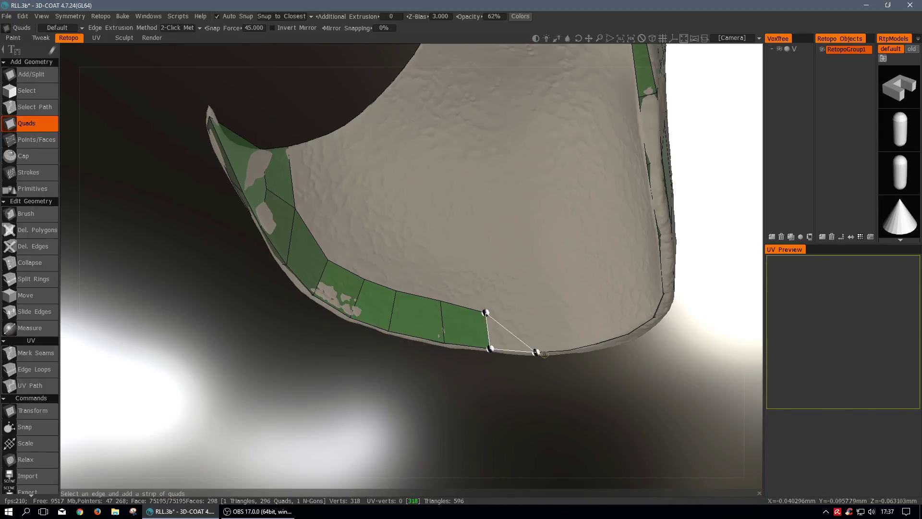
click(531, 312)
Continue the inner strip along the lower rim with three more quads, snapping their outer corners to the existing border vertices.
click(568, 350)
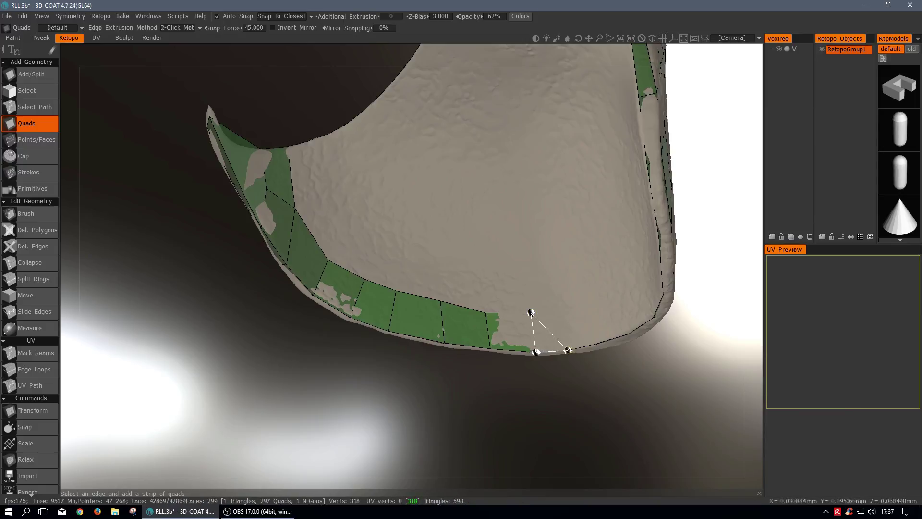
click(561, 313)
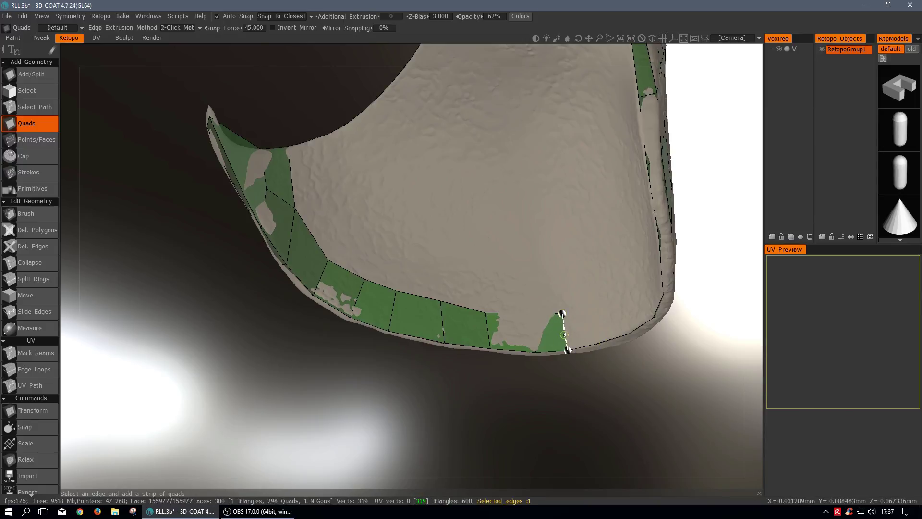
click(596, 343)
click(585, 312)
Add three quads around the rounded bend of the lower rim, continuing from the end edge of the strip.
alt+drag(588, 314, 644, 298)
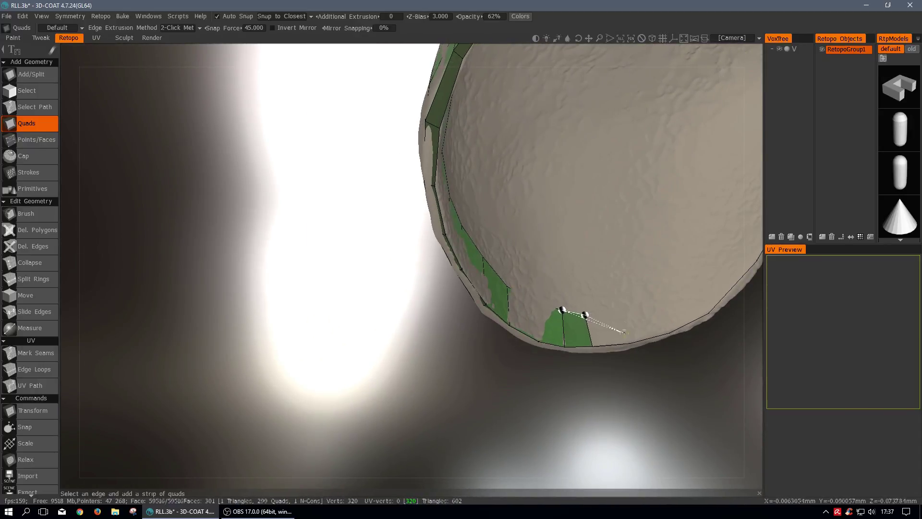
click(582, 332)
click(629, 342)
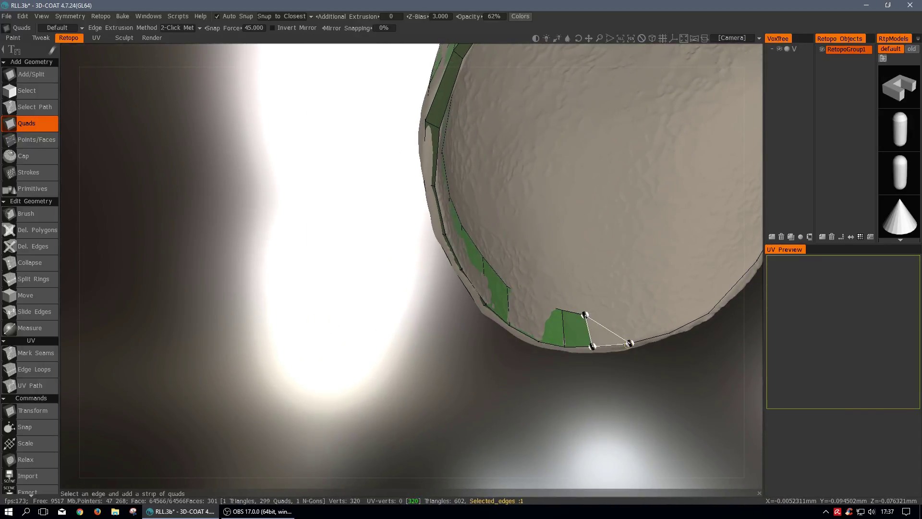
click(621, 309)
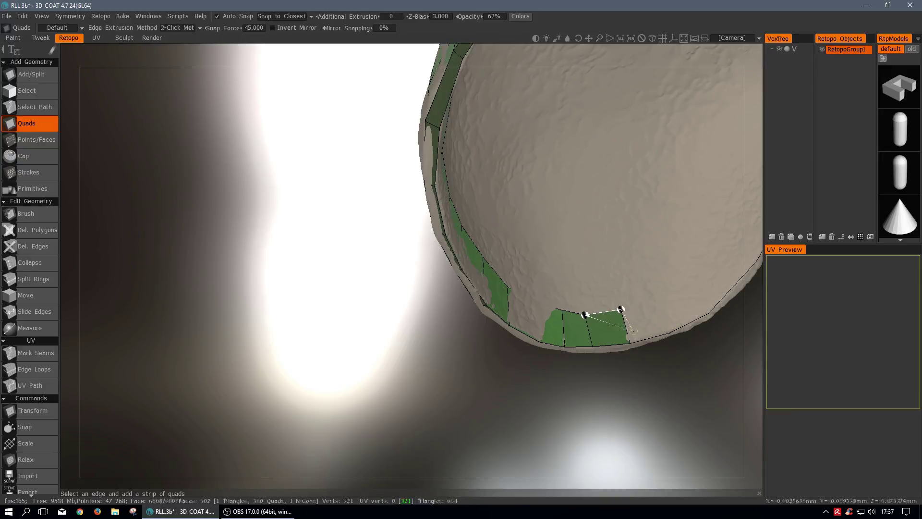
click(659, 297)
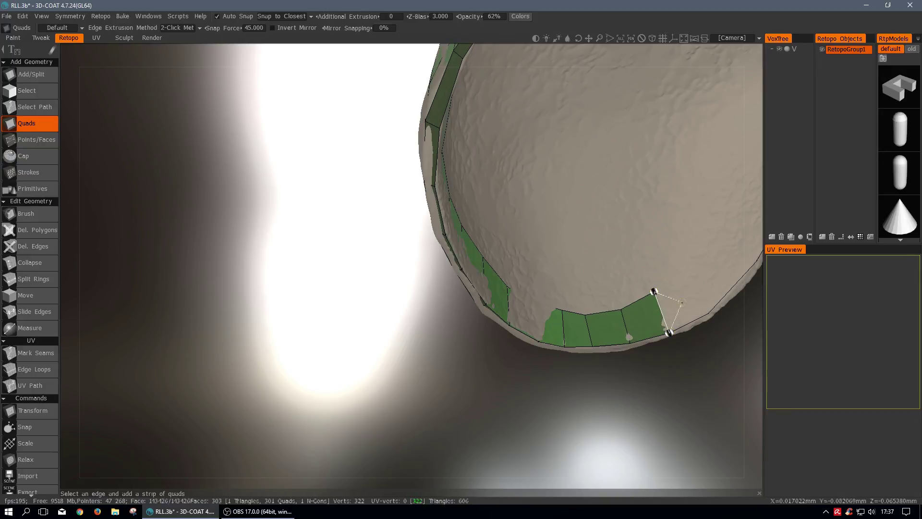
click(688, 276)
Extend the strip by four quads up the side of the rim beyond the bend, outer corners on the border vertices.
alt+drag(701, 277, 722, 264)
alt+middle_drag(722, 263, 454, 284)
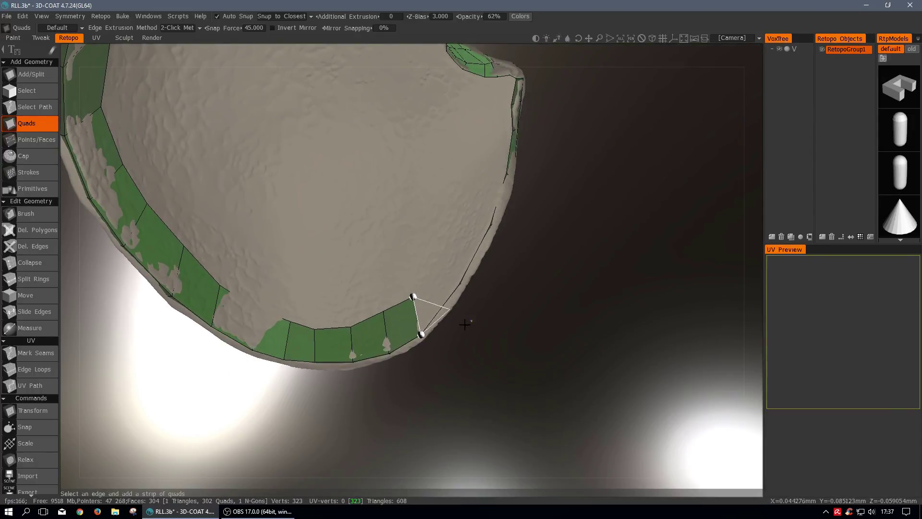
click(438, 276)
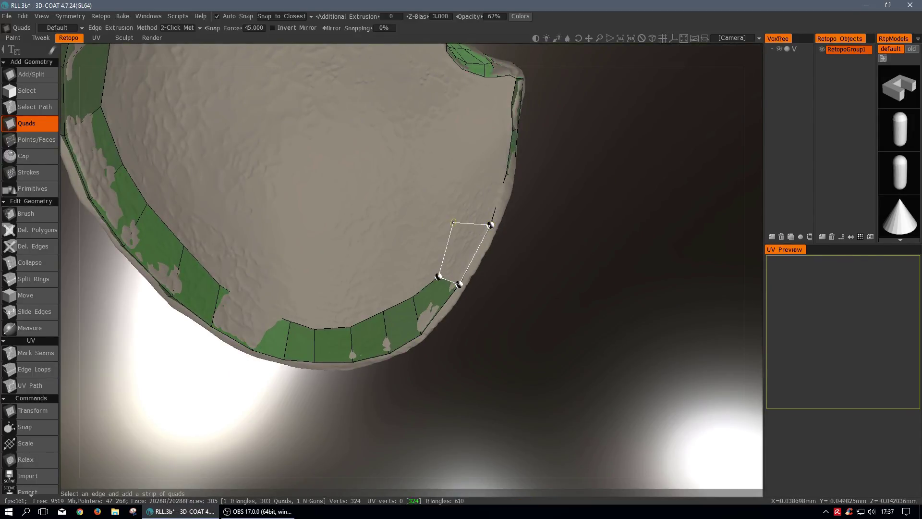
click(452, 222)
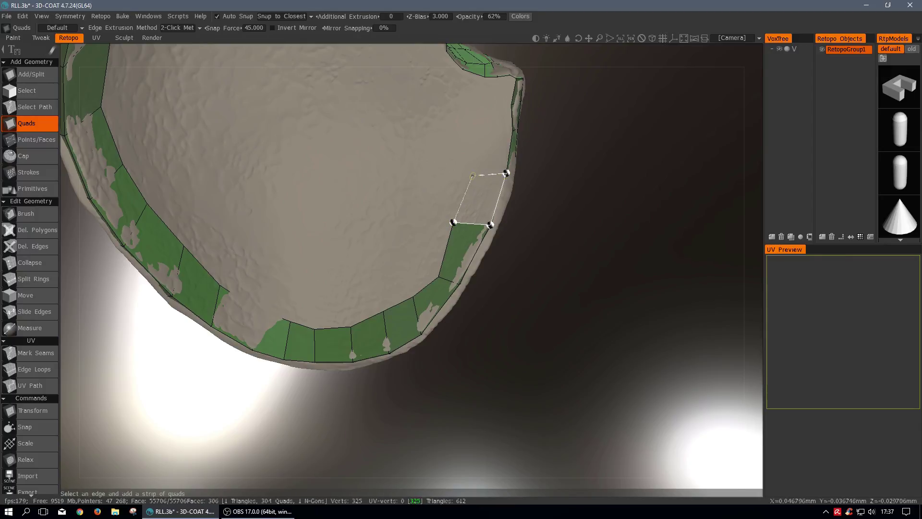
click(472, 175)
click(483, 132)
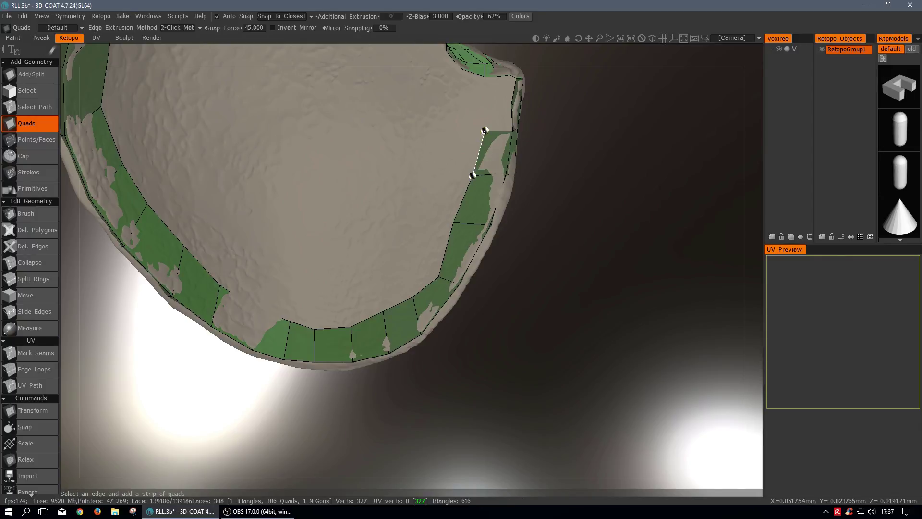
Add three quads at the top of the side strip to join it to the existing mesh at the upper corner.
click(500, 131)
click(511, 104)
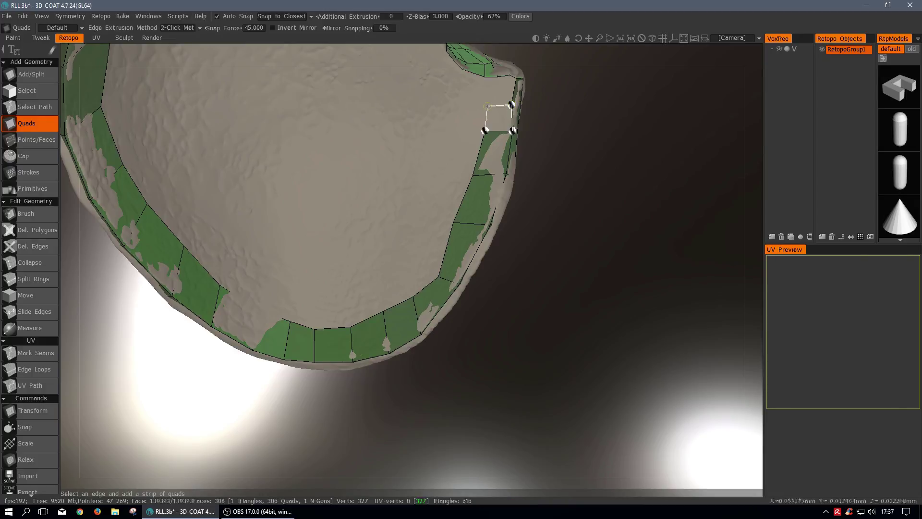
click(492, 101)
click(504, 109)
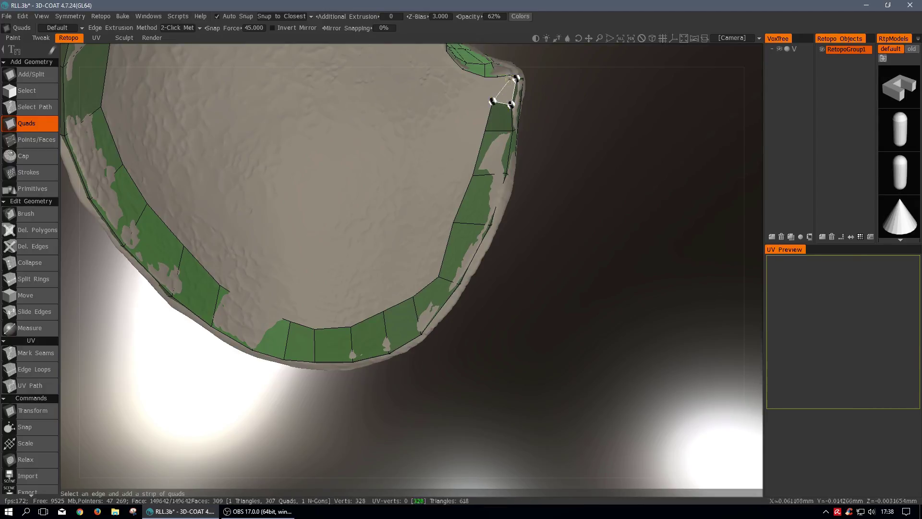
click(512, 76)
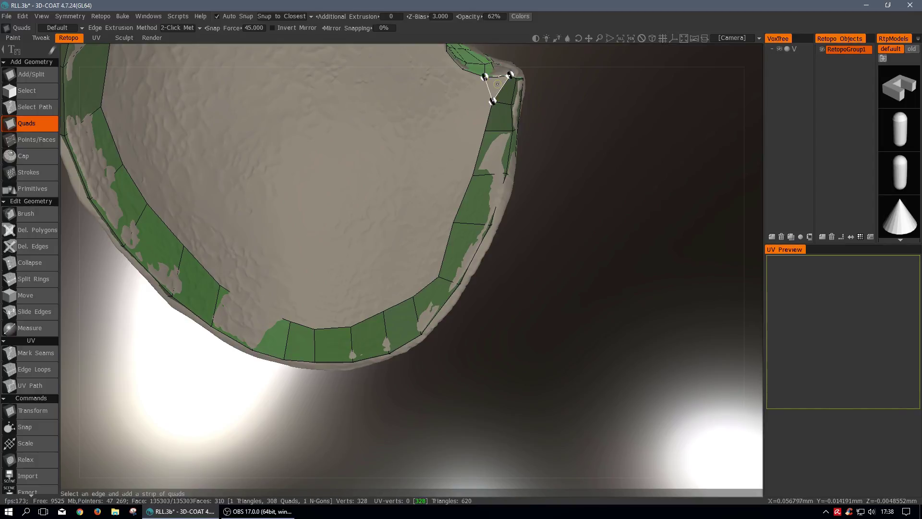
click(507, 113)
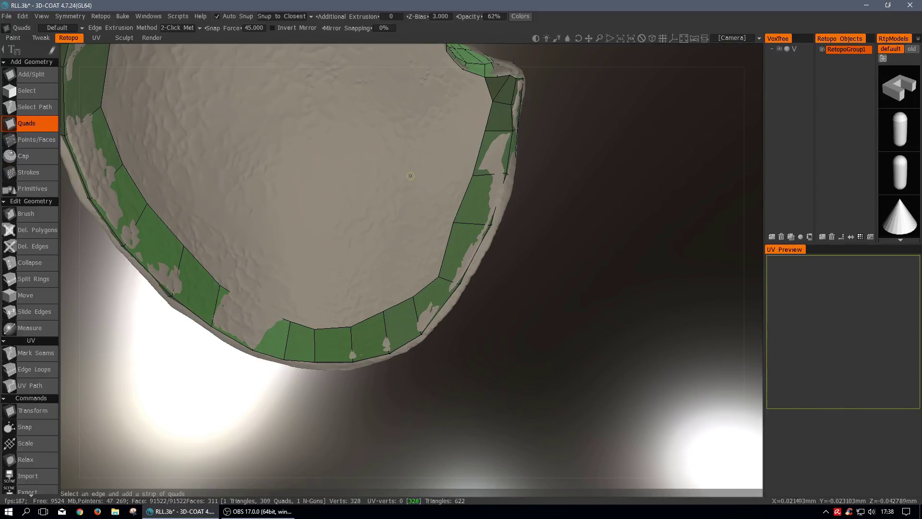
Delete the two partly buried quads in the middle of the lower rim strip.
middle_drag(410, 176, 457, 276)
key(space)
click(412, 387)
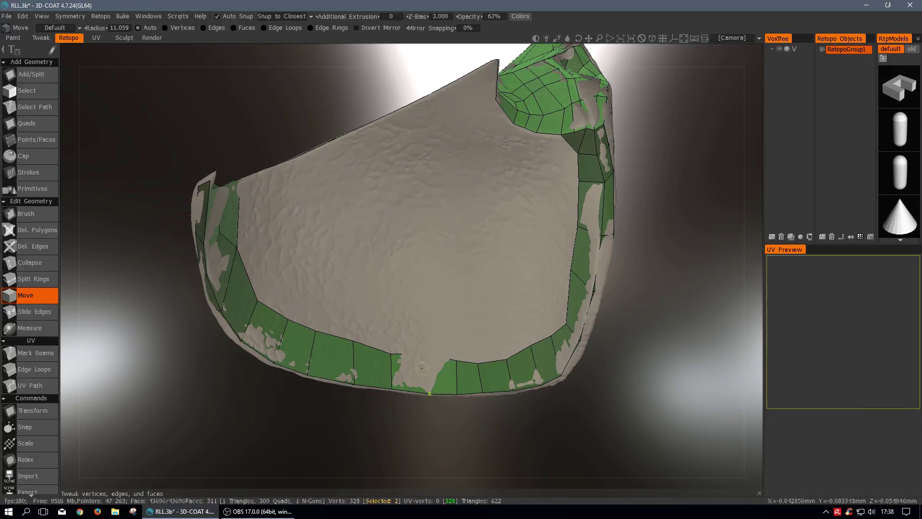
click(16, 230)
click(411, 372)
click(441, 376)
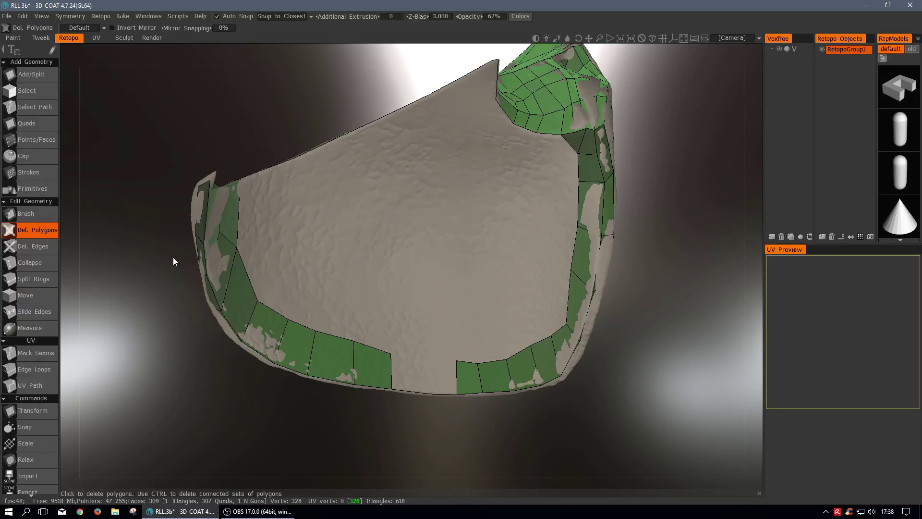
Place a point midway across the lower strip's gap with Points/Faces and fill both sides of it with quads.
click(34, 141)
click(425, 360)
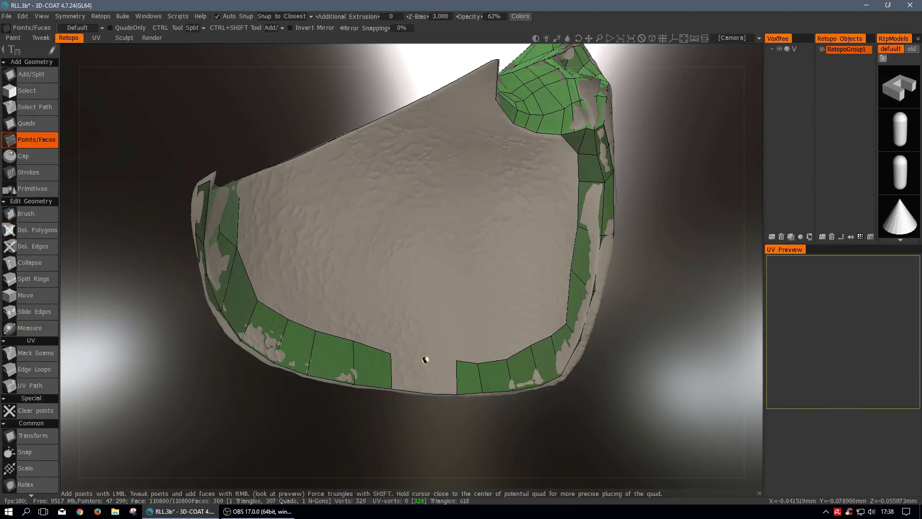
right_click(444, 378)
right_click(414, 370)
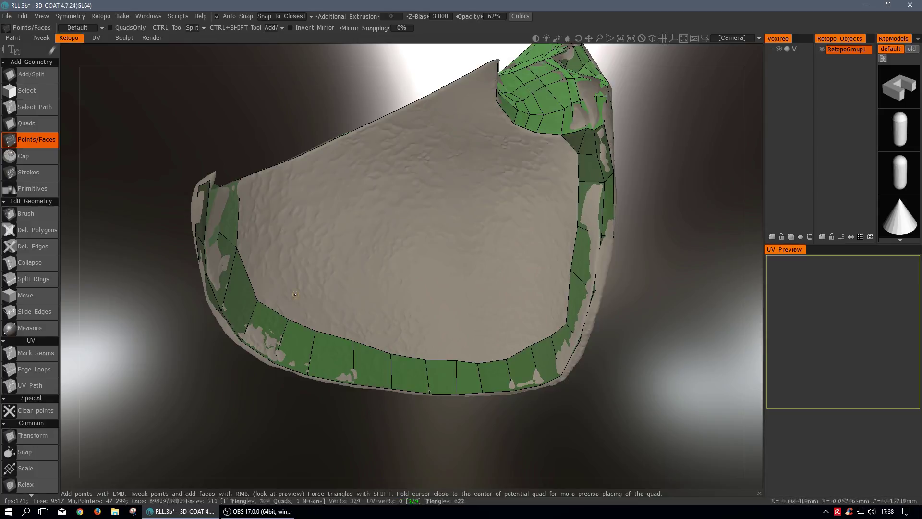
Start an inner strip along the upper rim with three quads, beginning at the free edge beside the pointed tip.
alt+drag(298, 285, 287, 320)
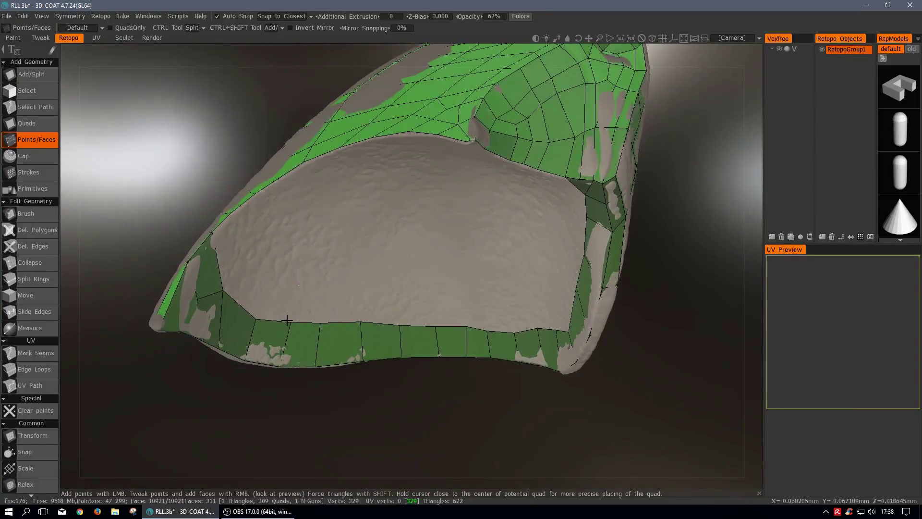
key(q)
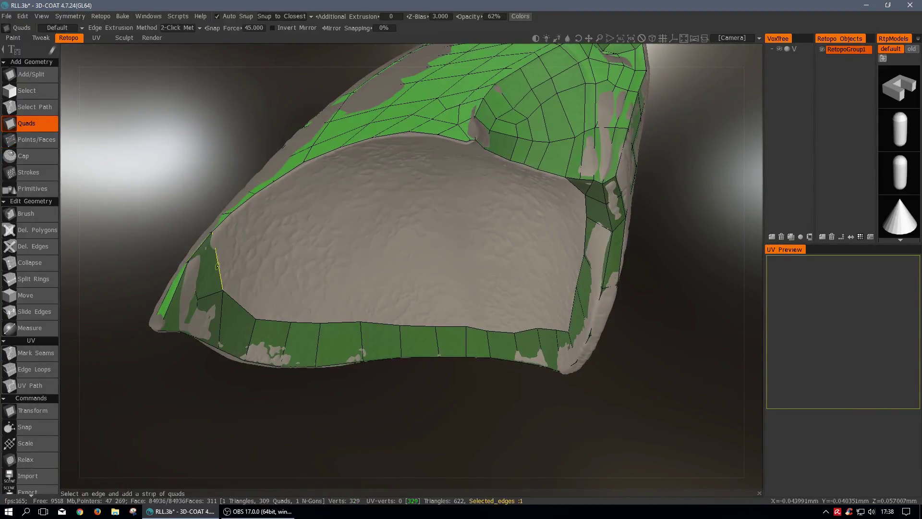
click(232, 210)
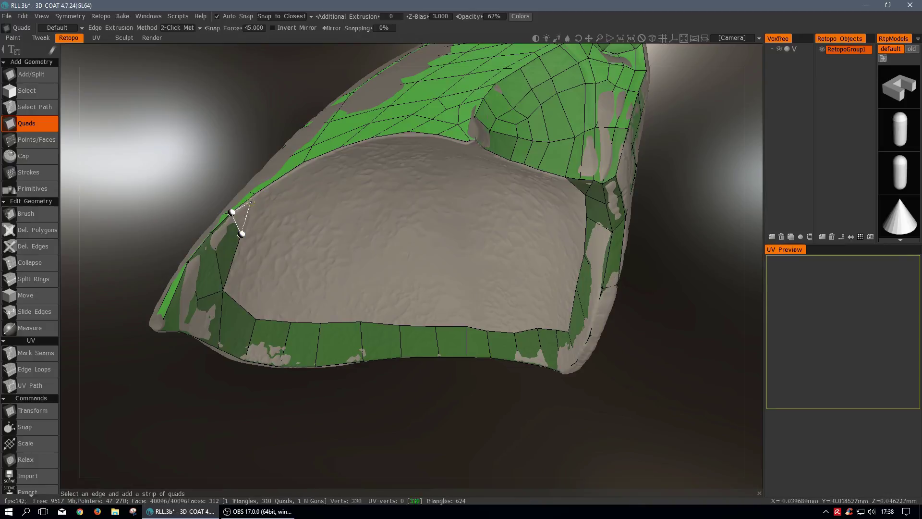
click(255, 193)
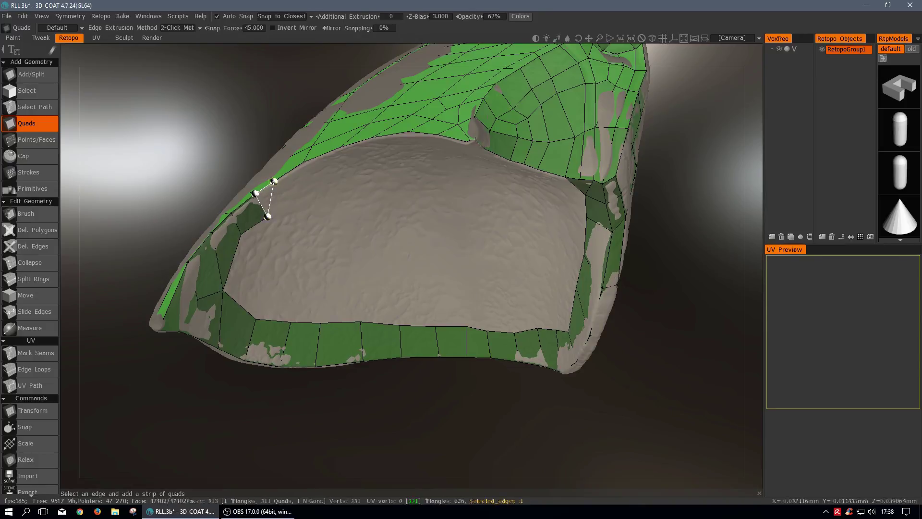
click(287, 204)
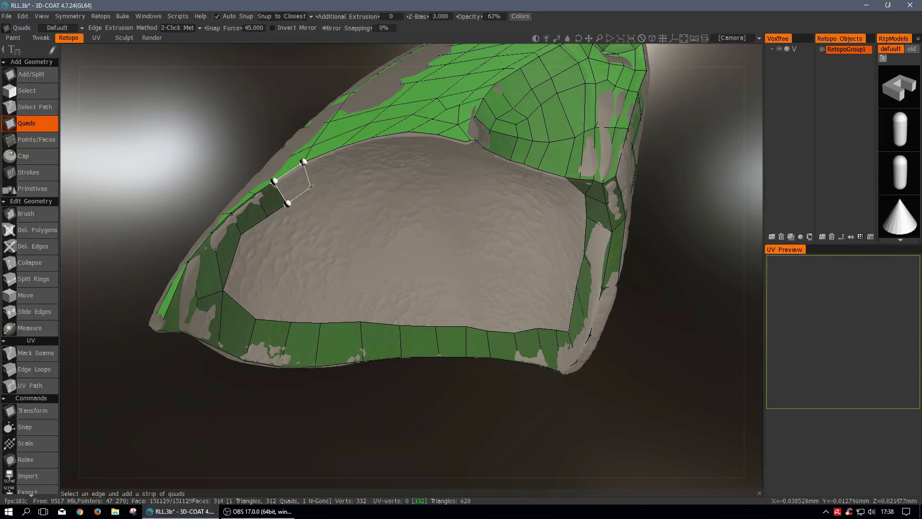
Extend the upper rim strip by four more quads along the arched border.
click(313, 187)
click(345, 180)
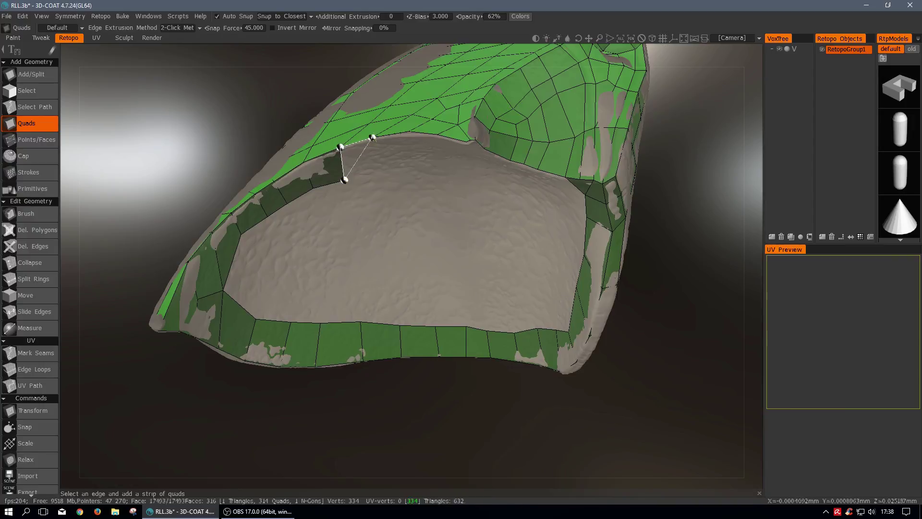
click(374, 170)
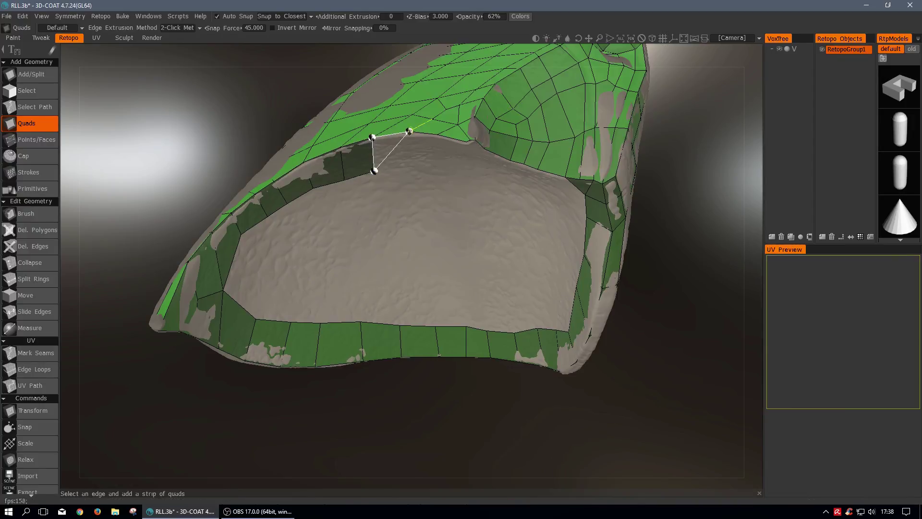
click(404, 165)
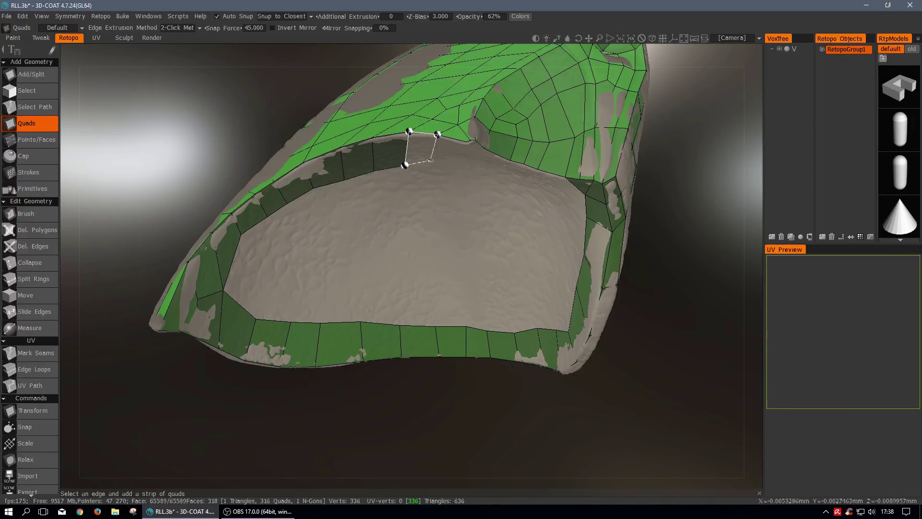
click(430, 161)
Move the inner vertices near the end of the upper strip closer to the rim to even out its width.
alt+drag(422, 171, 441, 134)
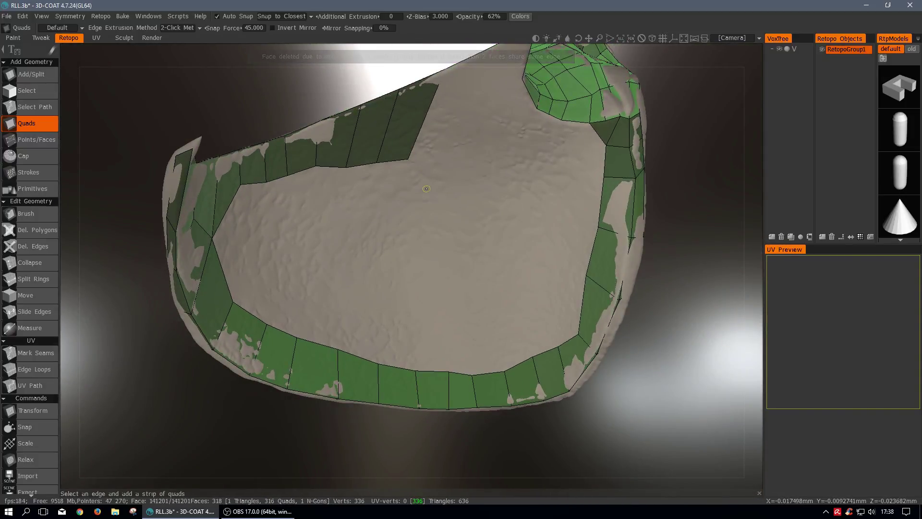
key(space)
click(398, 174)
mouse_move(345, 167)
mouse_down()
mouse_move(352, 149)
mouse_move(390, 143)
mouse_up()
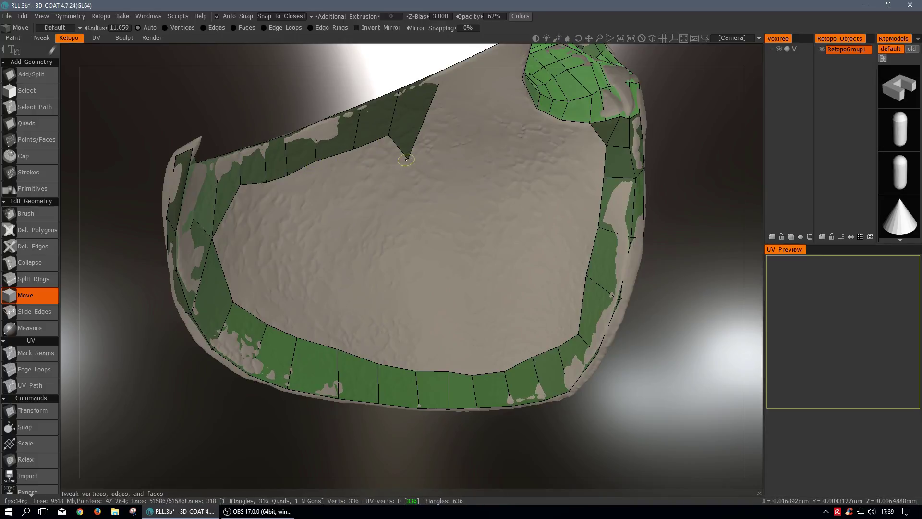
click(414, 133)
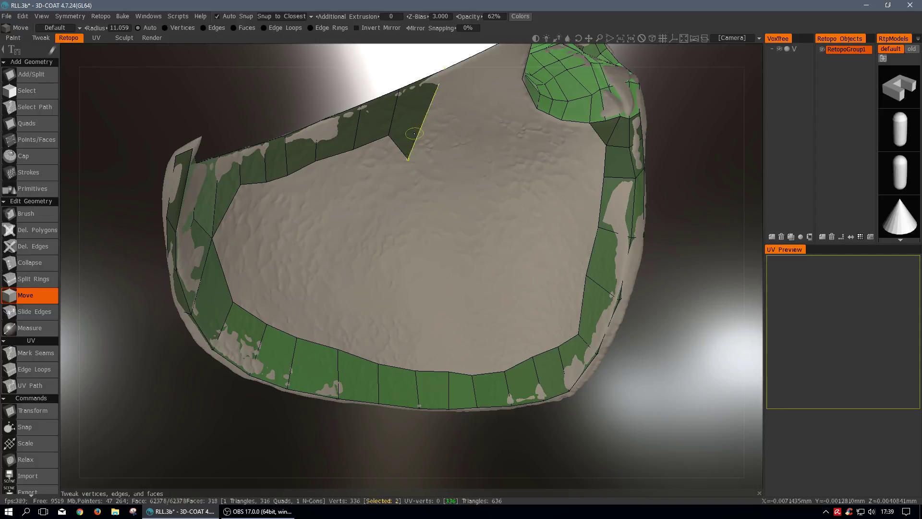
Delete the distorted quad at the end of the upper rim strip.
click(32, 230)
click(423, 130)
middle_drag(391, 152, 433, 195)
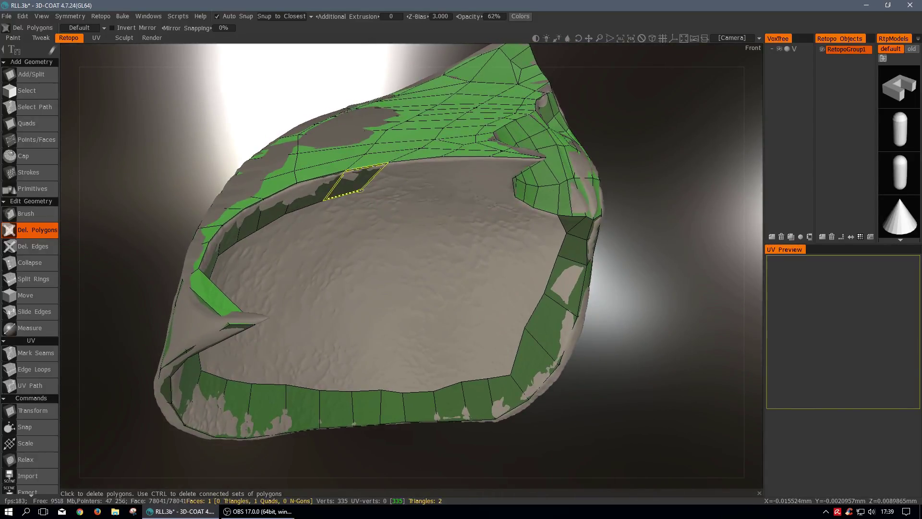
click(356, 181)
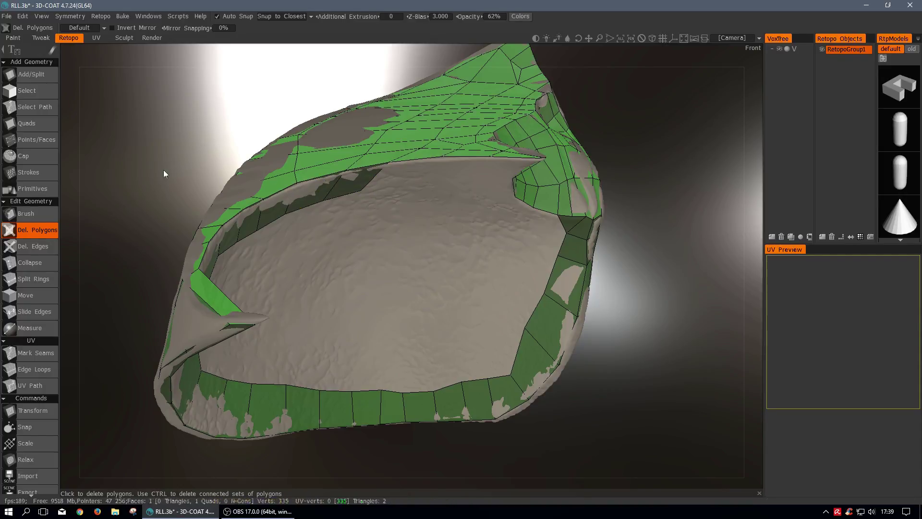
Add two quads with the Quads tool from the cut end of the upper strip, snapped to the border vertices.
key(space)
click(315, 201)
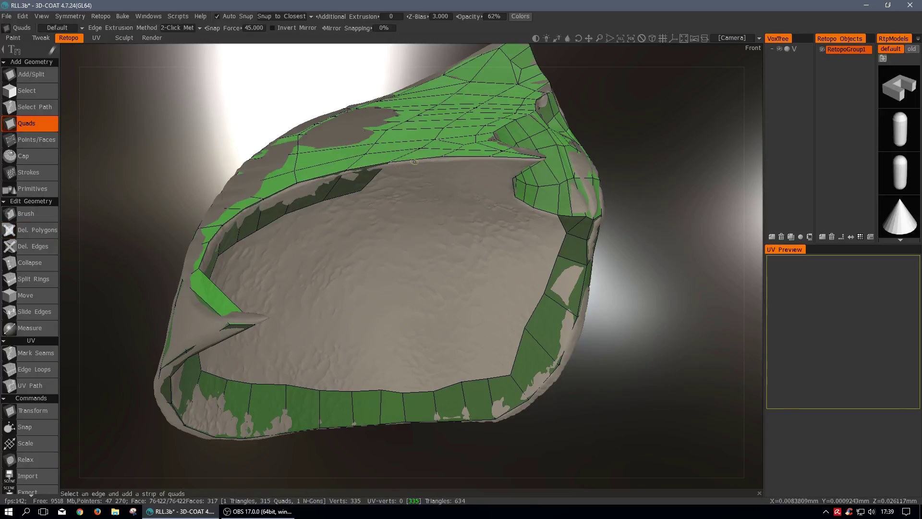
click(415, 159)
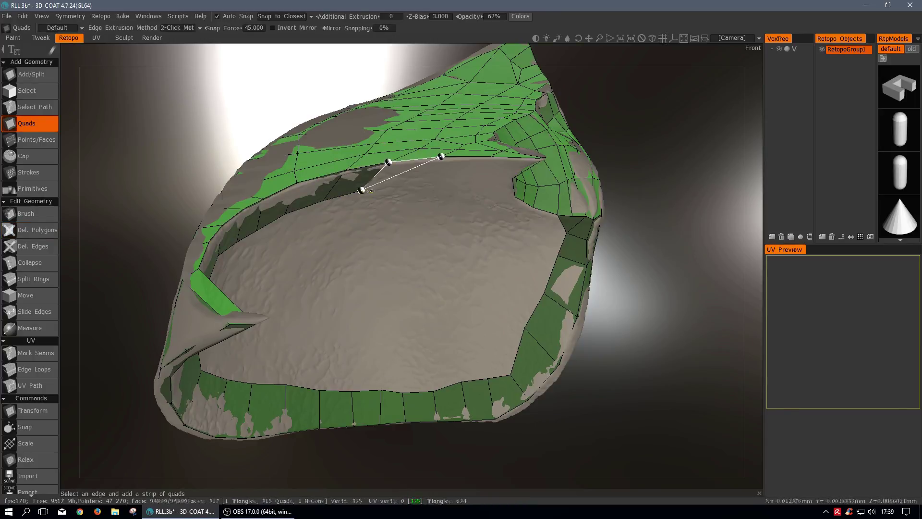
click(427, 182)
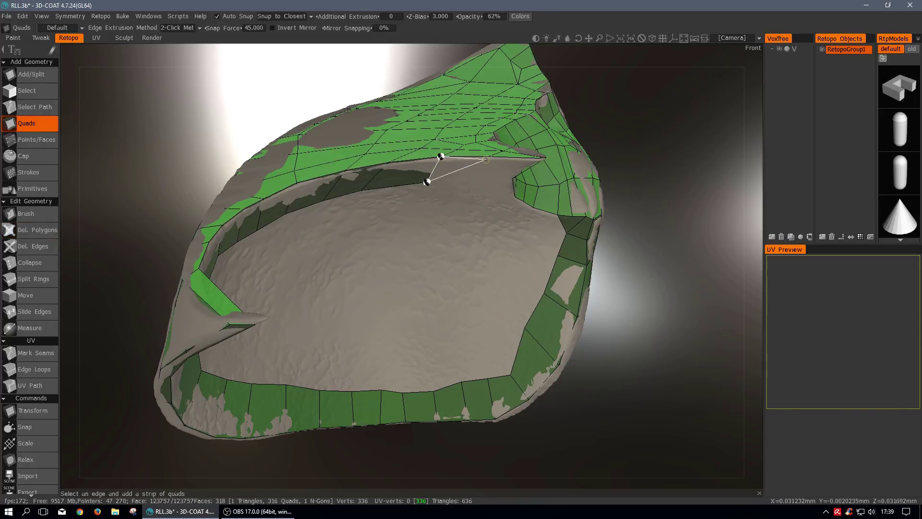
click(470, 180)
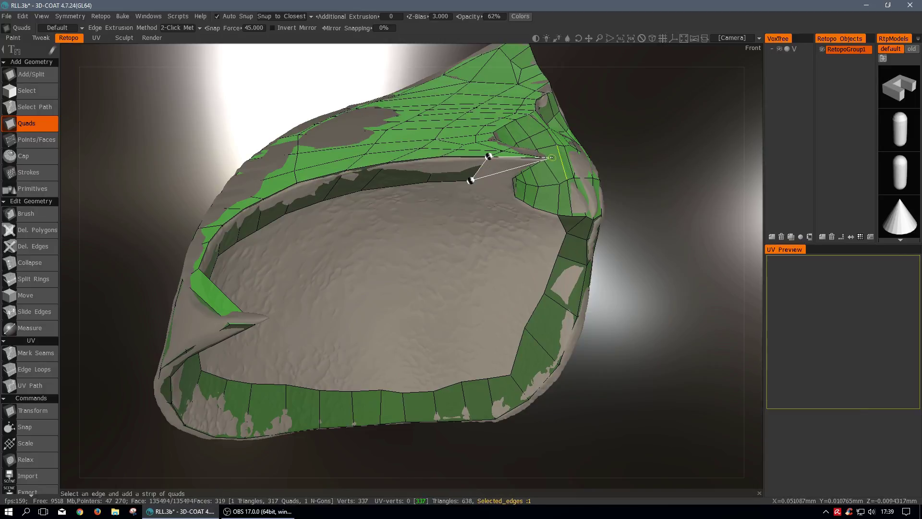
Try to add a quad from the end of the upper rim strip to the pointed corner of the outer border.
alt+drag(499, 193, 468, 156)
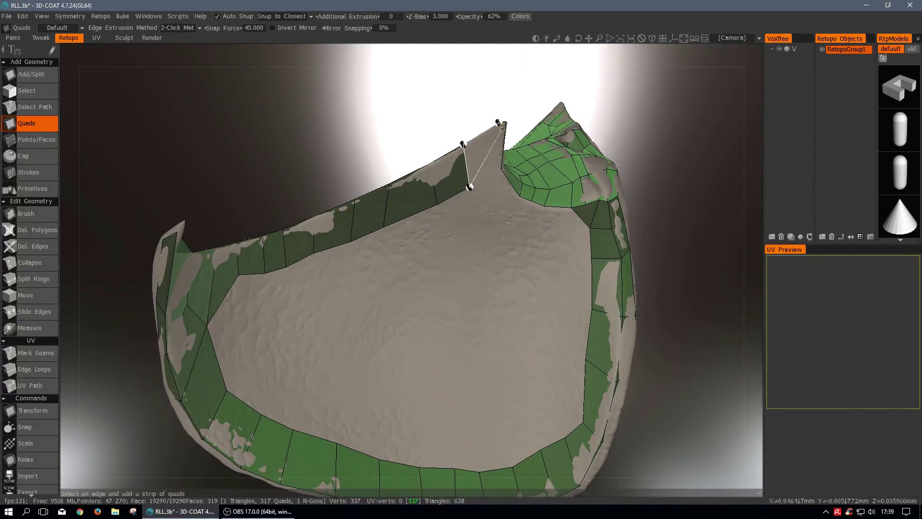
alt+drag(469, 187, 498, 162)
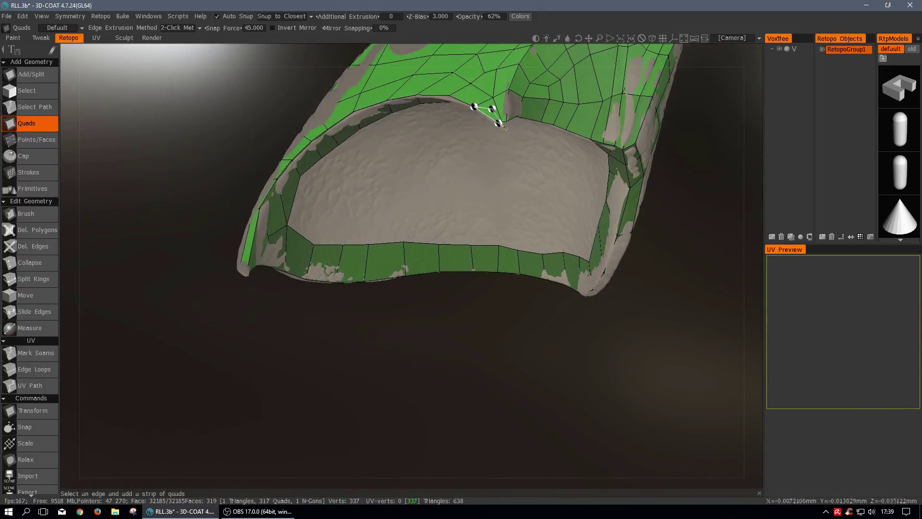
click(503, 124)
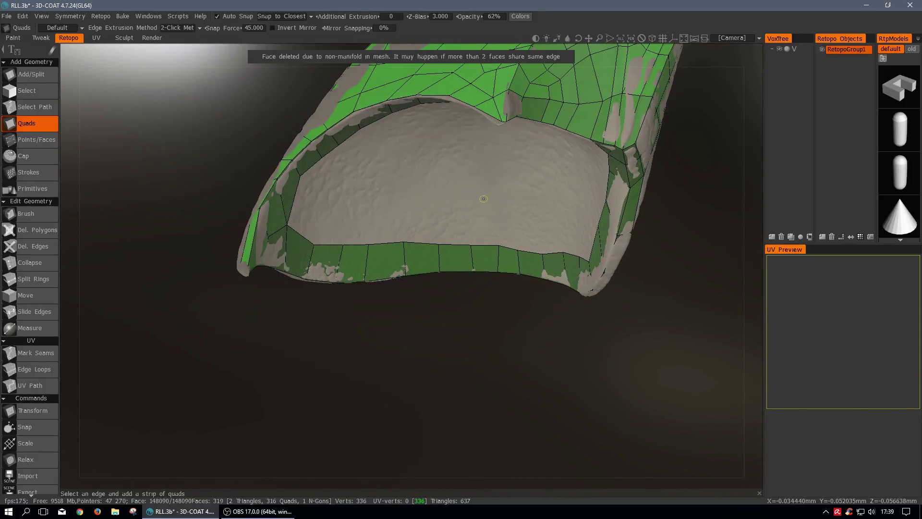
Try to fill the gap between the strip's end and the border edge at the pointed corner, and undo the resulting face.
alt+drag(483, 199, 469, 220)
click(468, 224)
alt+middle_drag(470, 293, 454, 267)
alt+right_drag(455, 267, 466, 314)
alt+drag(465, 314, 473, 273)
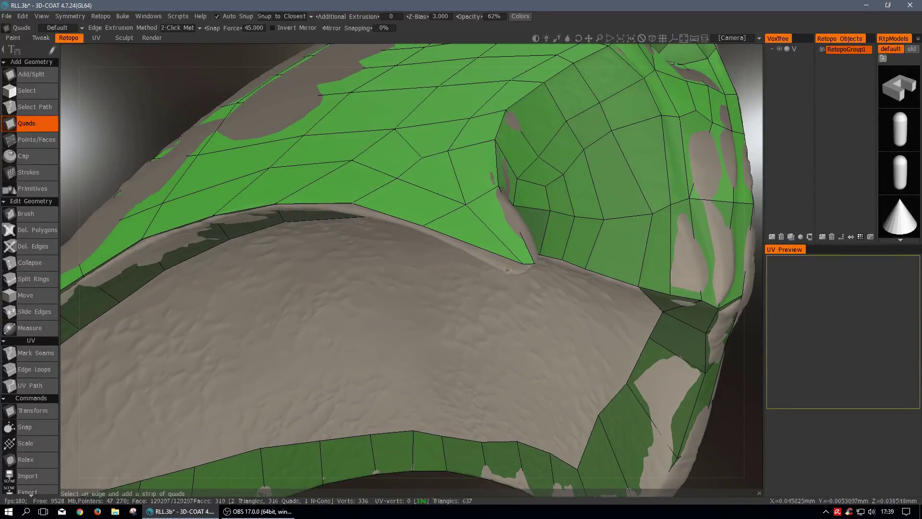
click(515, 262)
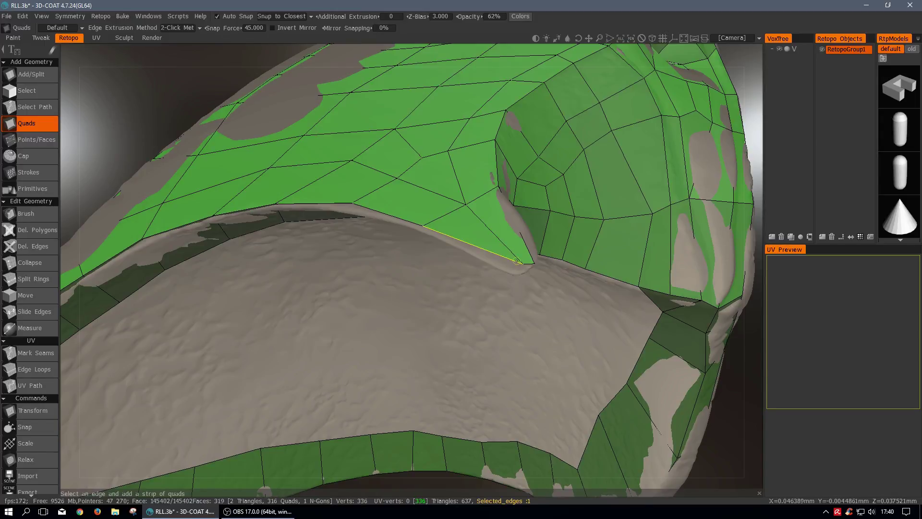
click(516, 261)
alt+drag(492, 291, 494, 267)
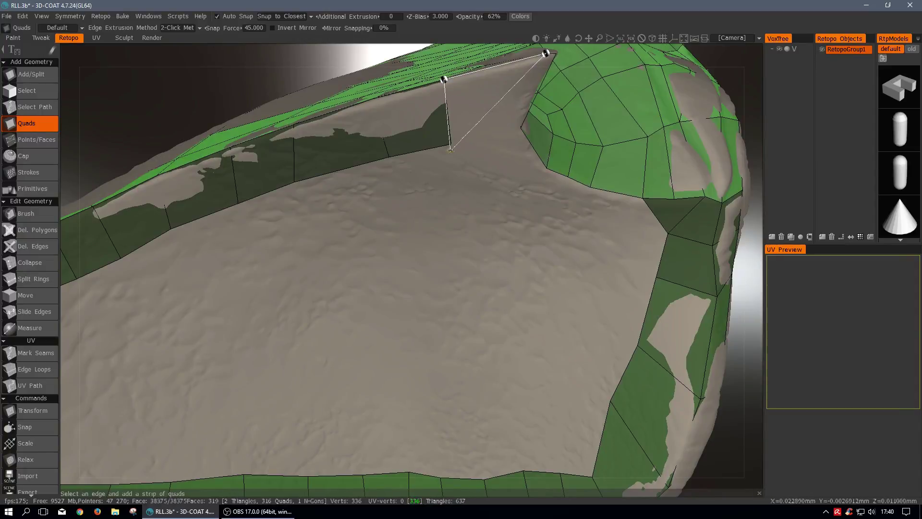
click(517, 82)
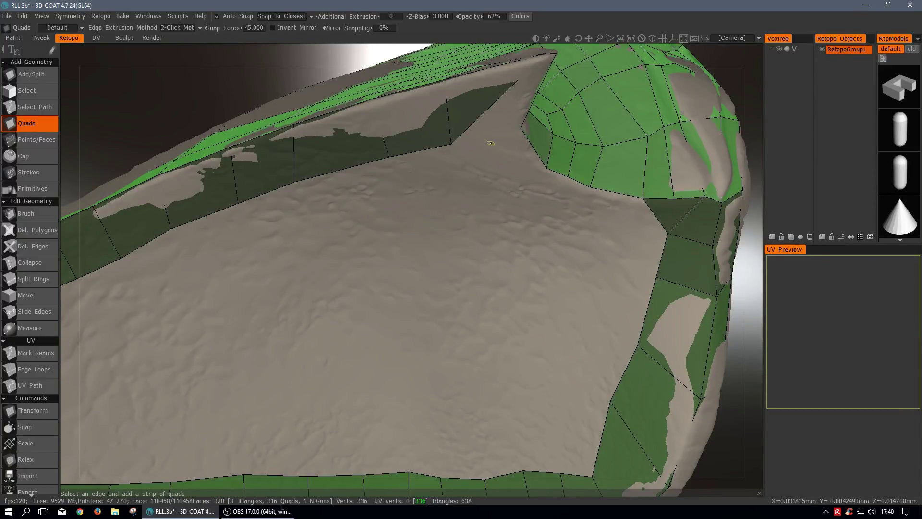
key(ctrl+z)
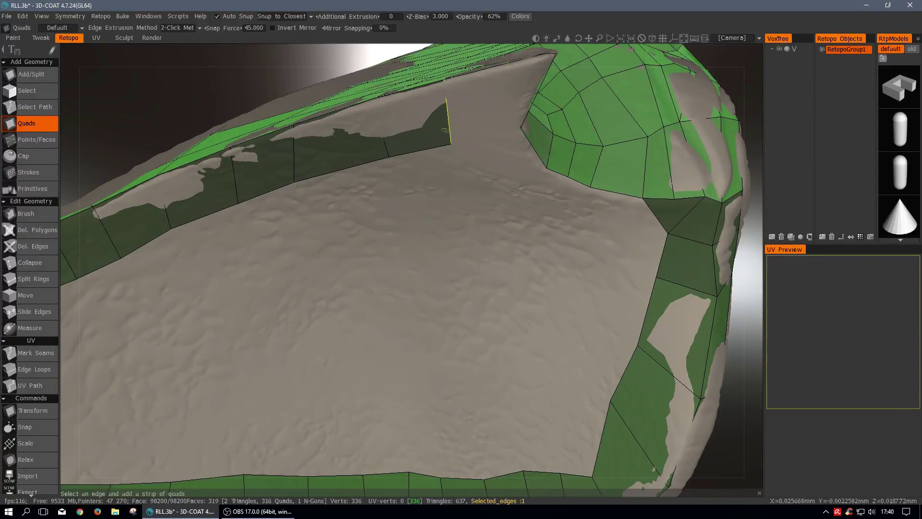
Try again to extend the strip's end edge with a quad snapped to the tip vertex of the pointed corner.
click(445, 130)
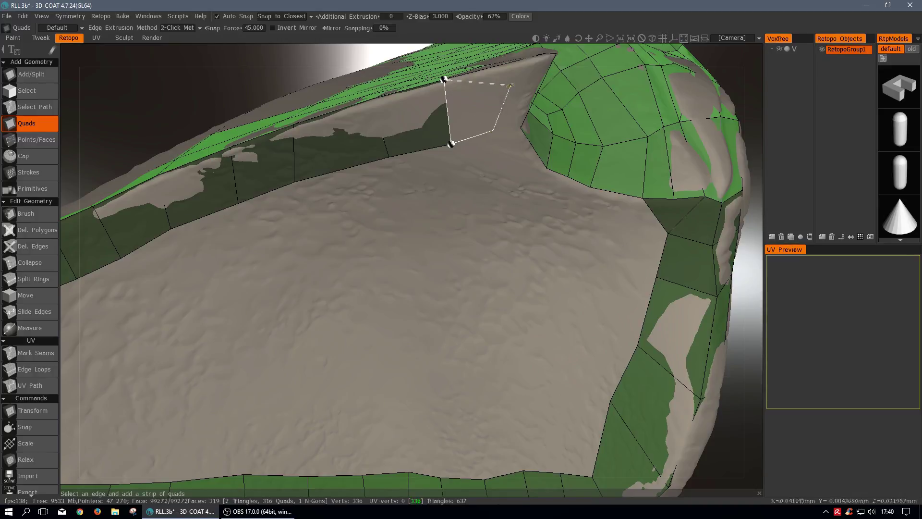
alt+drag(550, 62, 531, 146)
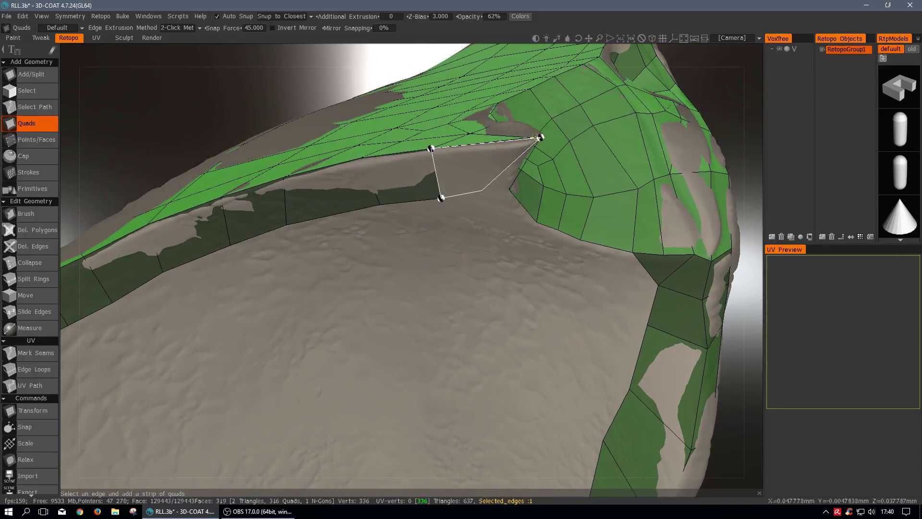
alt+drag(513, 156, 513, 180)
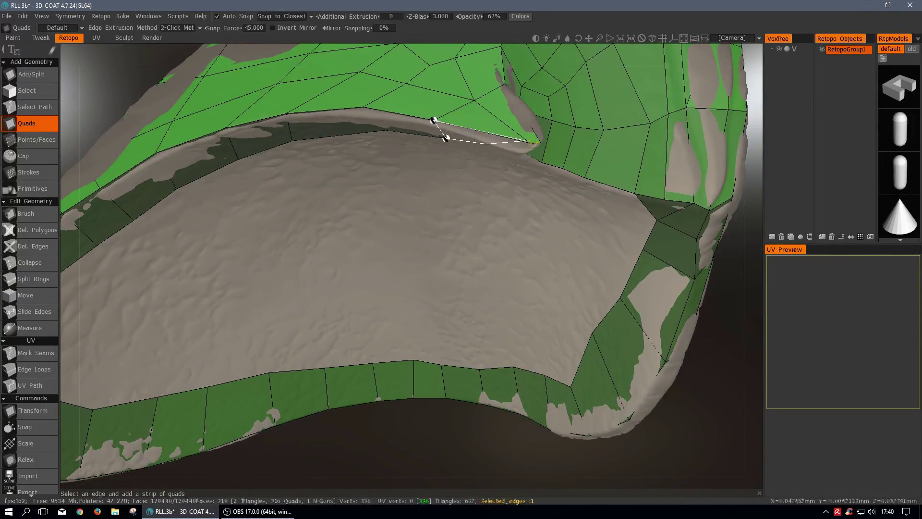
click(532, 142)
mouse_move(488, 204)
alt+mouse_down()
mouse_move(485, 195)
mouse_move(493, 211)
alt+mouse_up()
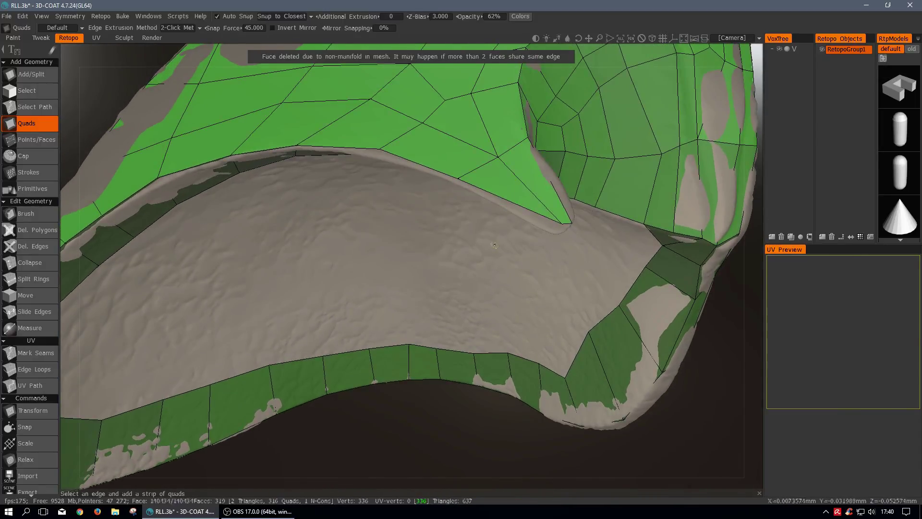
key(m)
drag(557, 217, 526, 274)
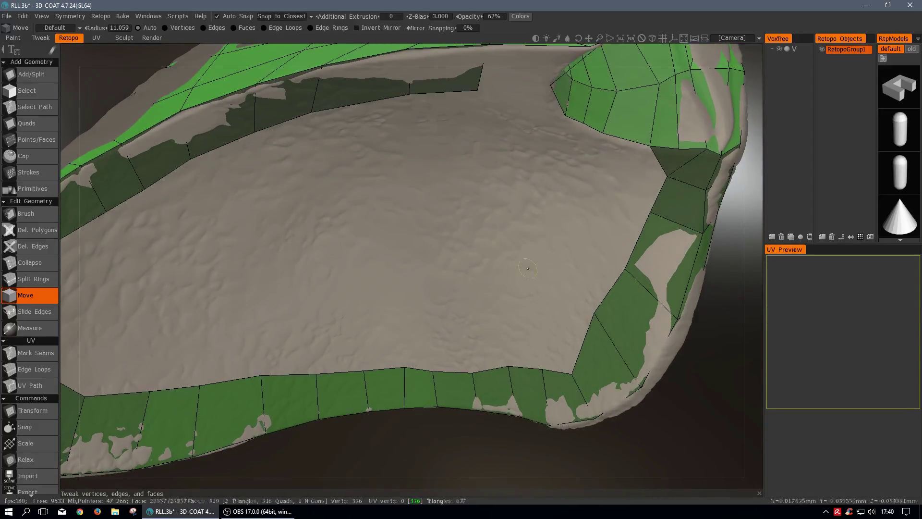
alt+drag(531, 196, 512, 236)
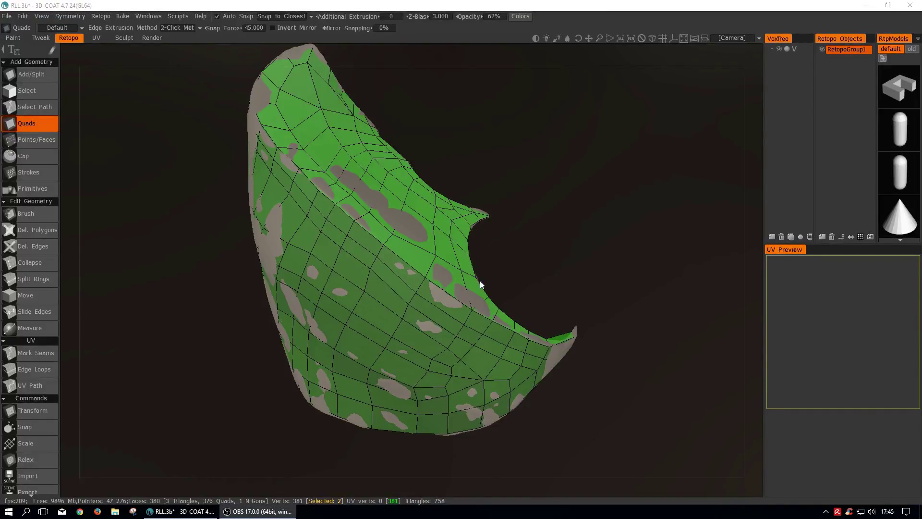
Examine the retopo mesh from all sides, checking the outer surface, underside, back and pointed corners.
drag(214, 324, 197, 302)
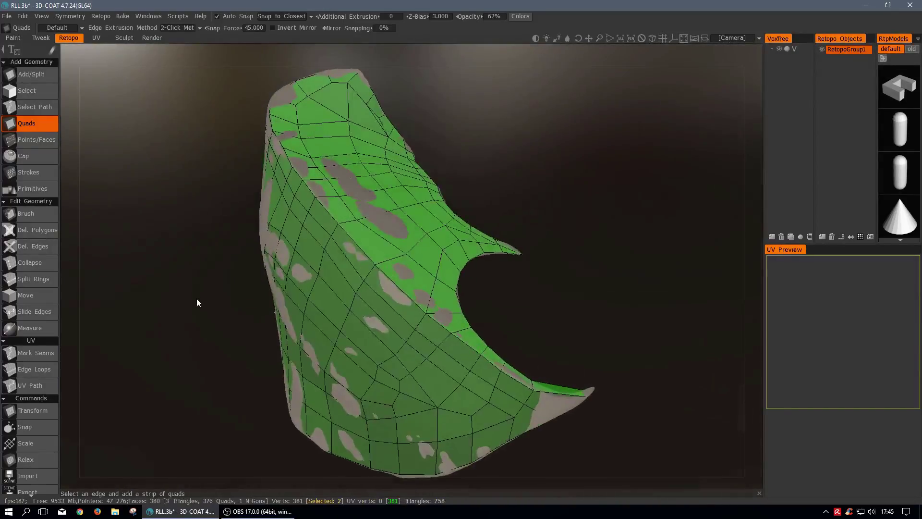
drag(536, 287, 565, 226)
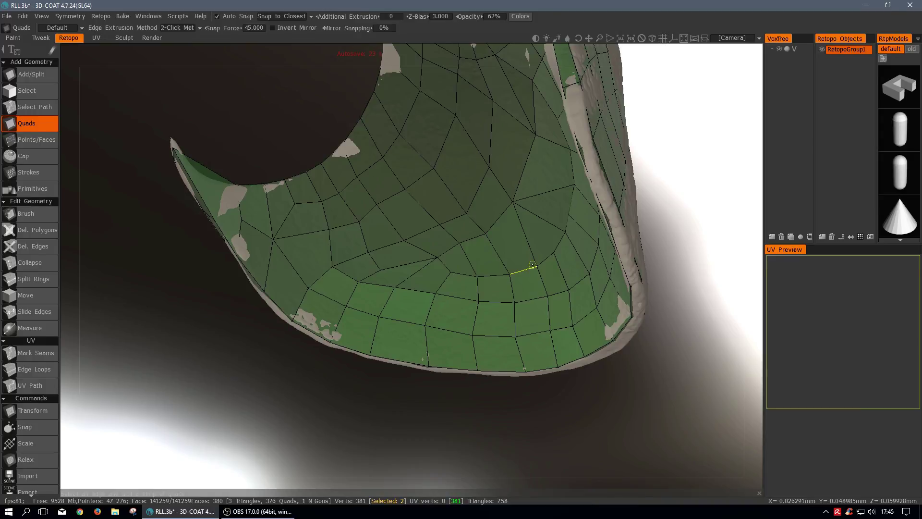
alt+middle_drag(519, 171, 427, 284)
alt+drag(370, 220, 413, 171)
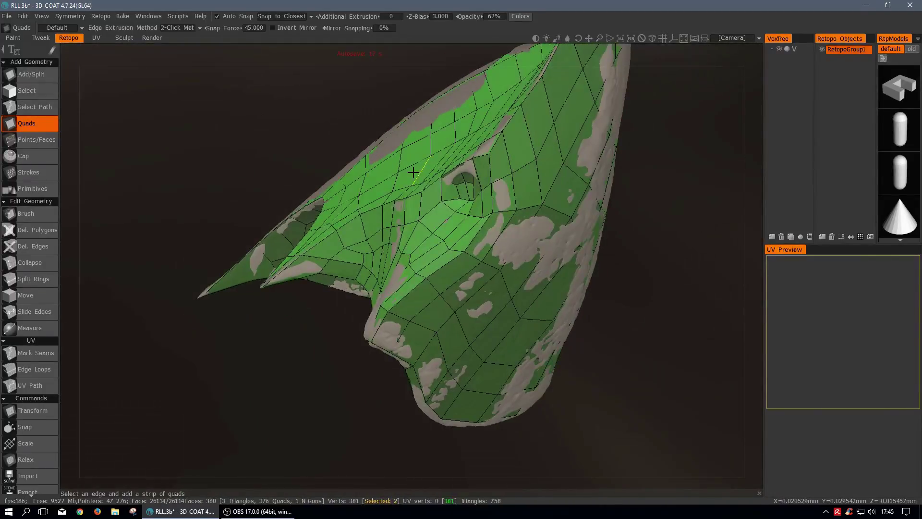
alt+drag(517, 203, 452, 173)
alt+drag(650, 231, 566, 229)
alt+drag(689, 223, 352, 260)
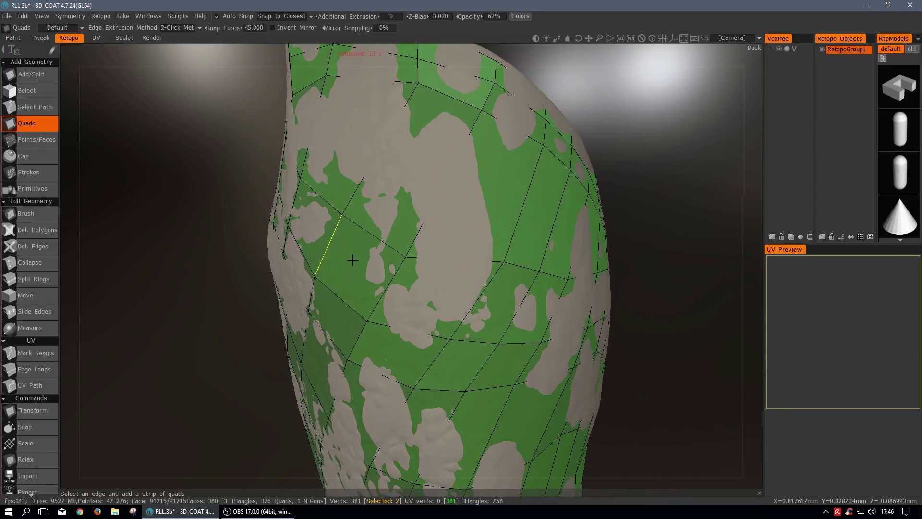
alt+drag(436, 273, 512, 283)
alt+drag(372, 284, 598, 234)
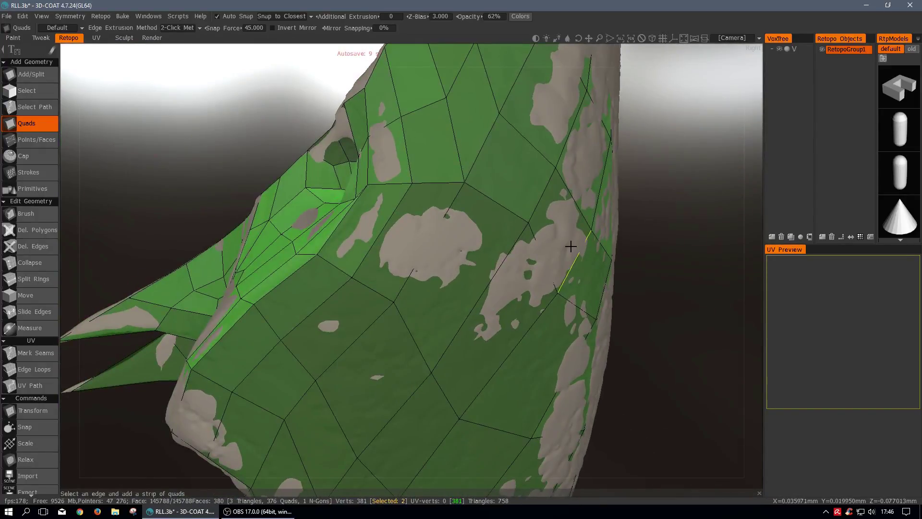
scroll(570, 247, down, 5)
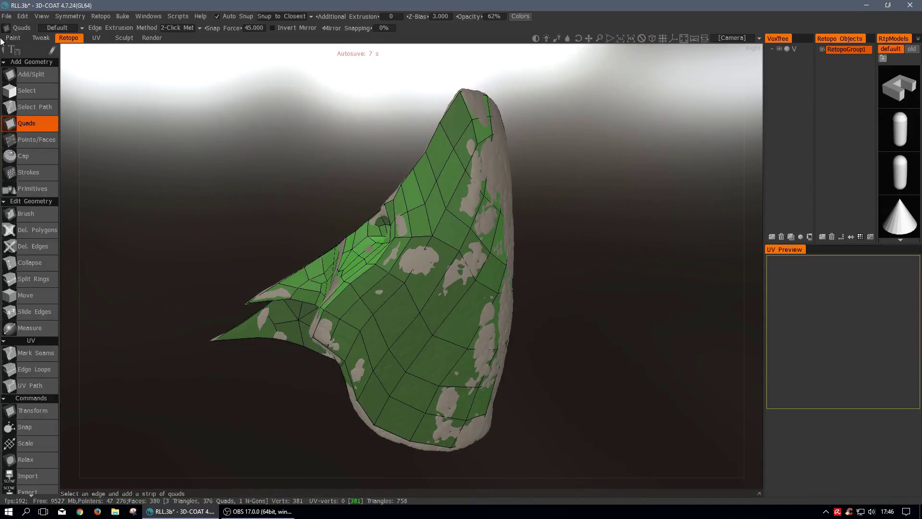
Export the retopo object as an OBJ named RLL_retopo in the Respiratory folder.
click(7, 16)
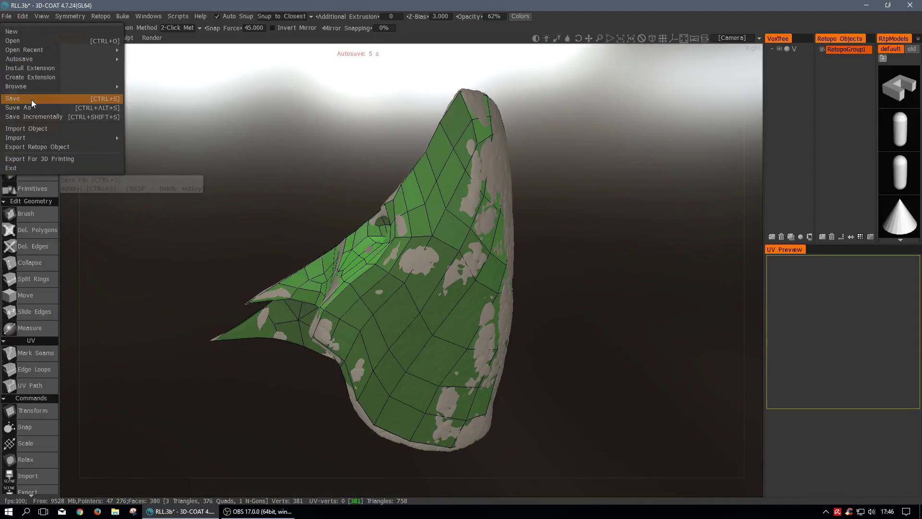
click(37, 146)
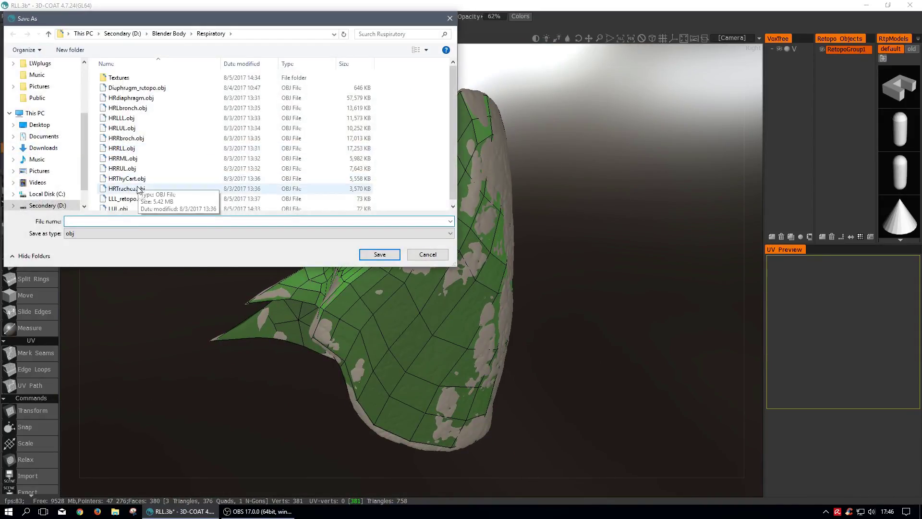
scroll(451, 82, down, 1)
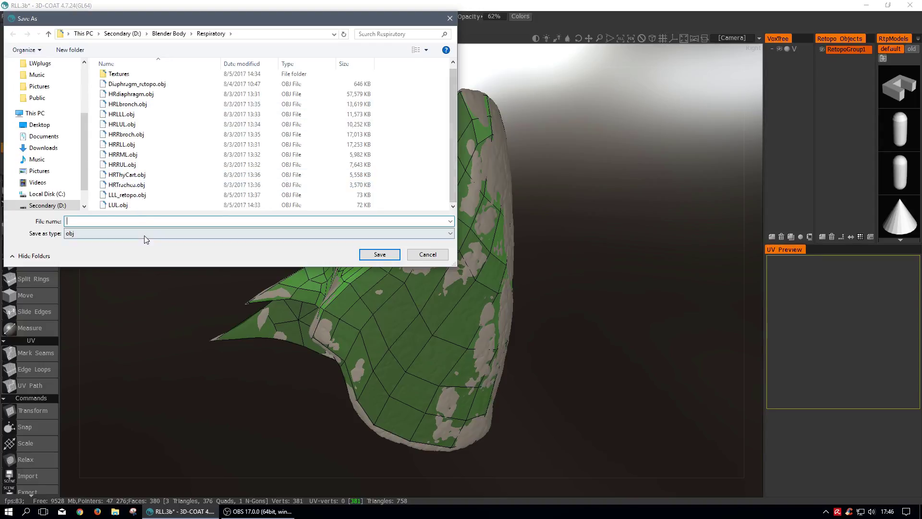
click(120, 213)
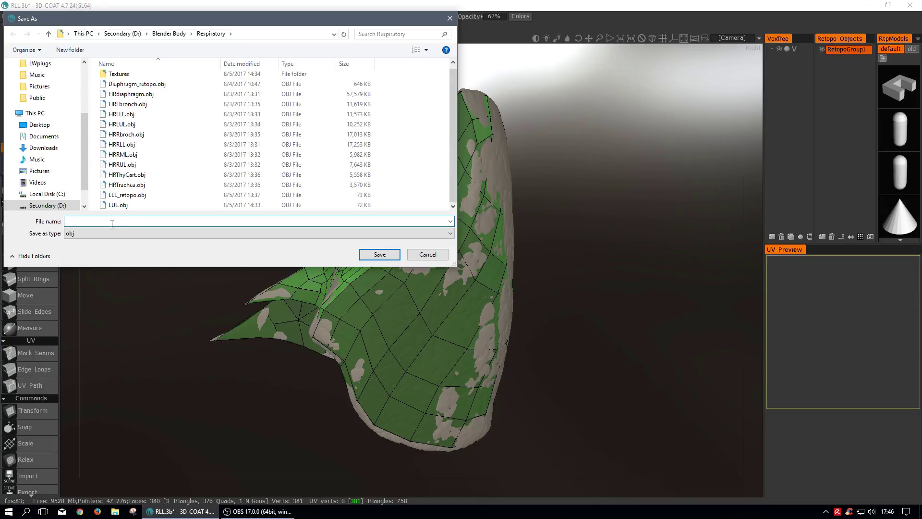
text(RLL)
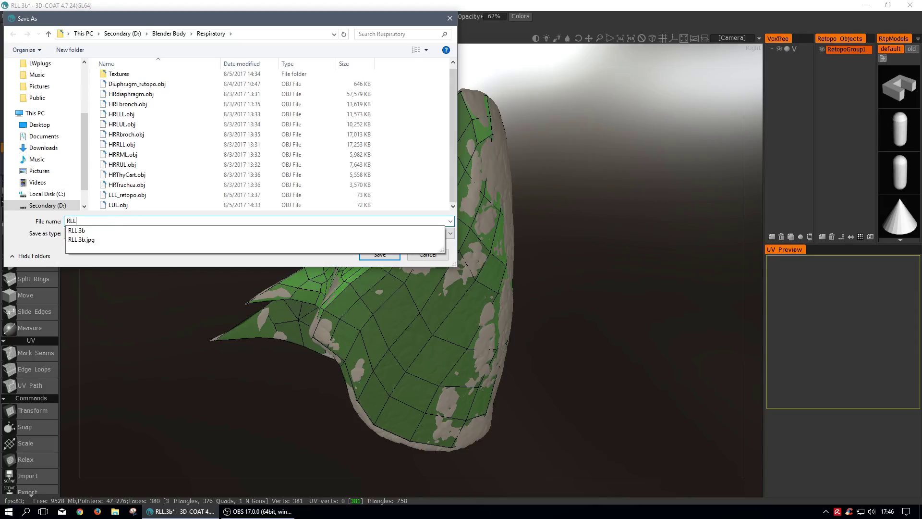
text(_retopo)
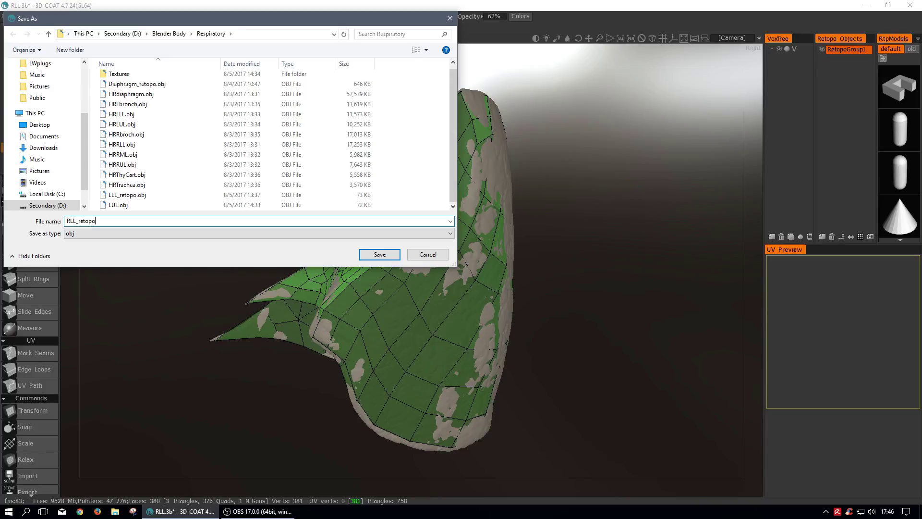
key(Return)
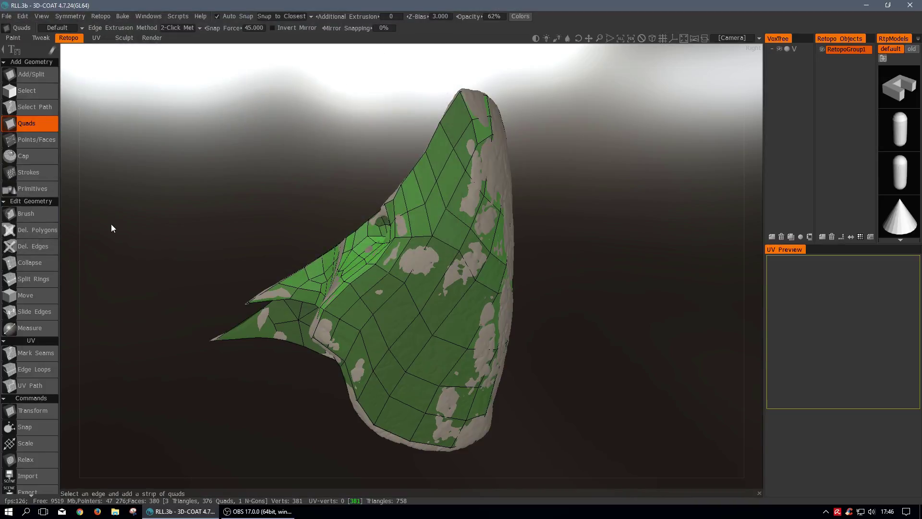
Open Blender and import the Wavefront file RLL_retopo.obj from the D:\Blender Body\Respiratory folder.
click(8, 511)
click(266, 390)
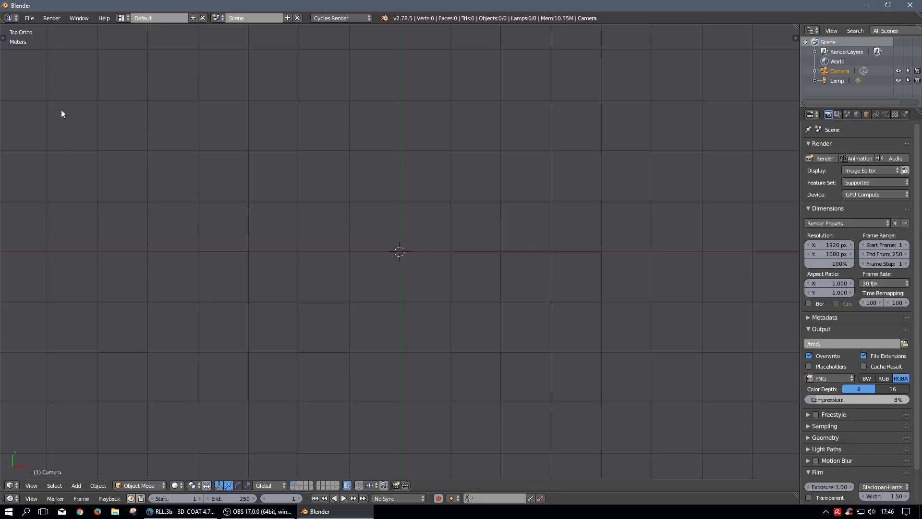
click(29, 18)
mouse_move(47, 203)
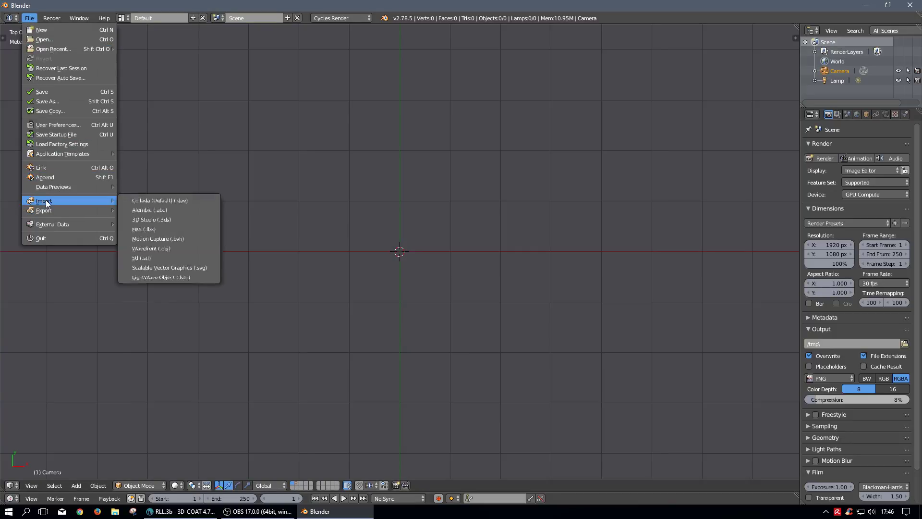
click(160, 246)
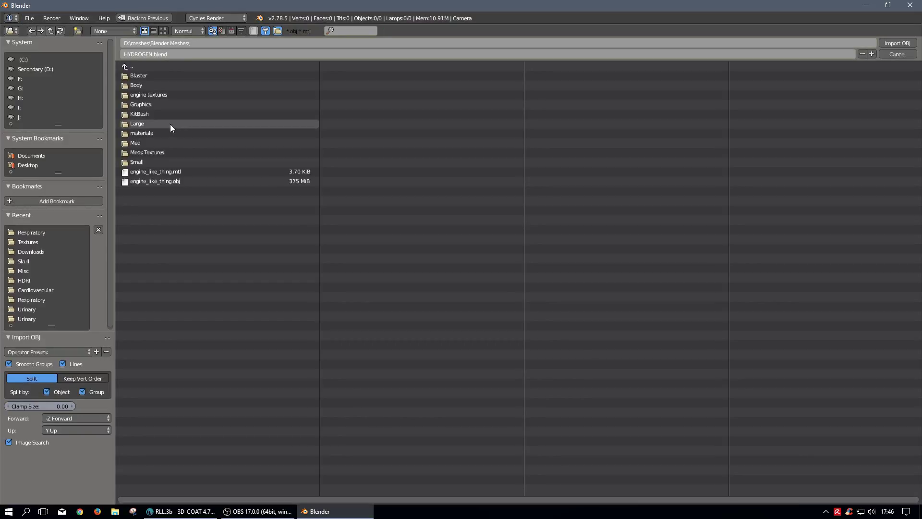
click(41, 231)
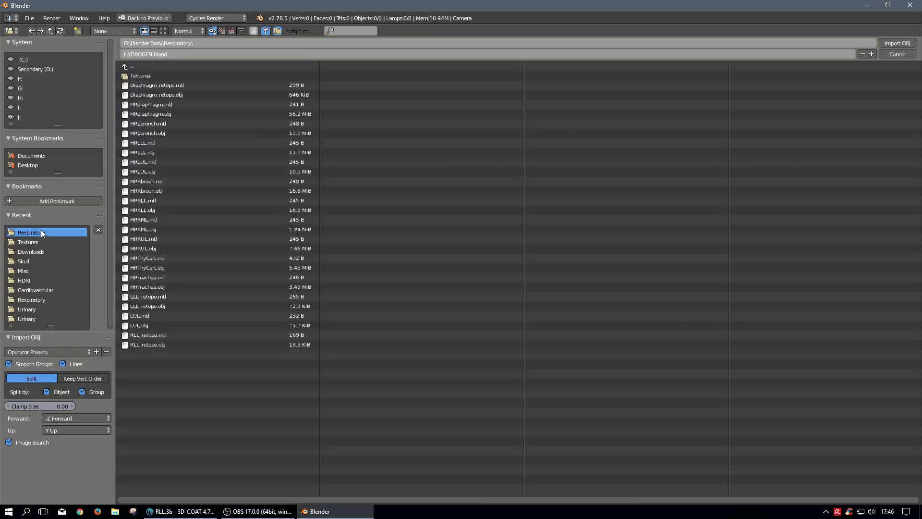
click(159, 343)
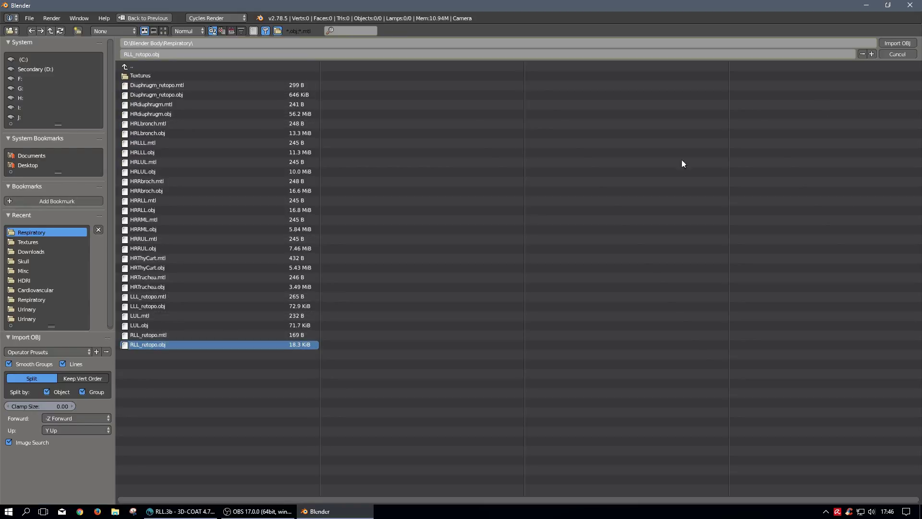
click(896, 43)
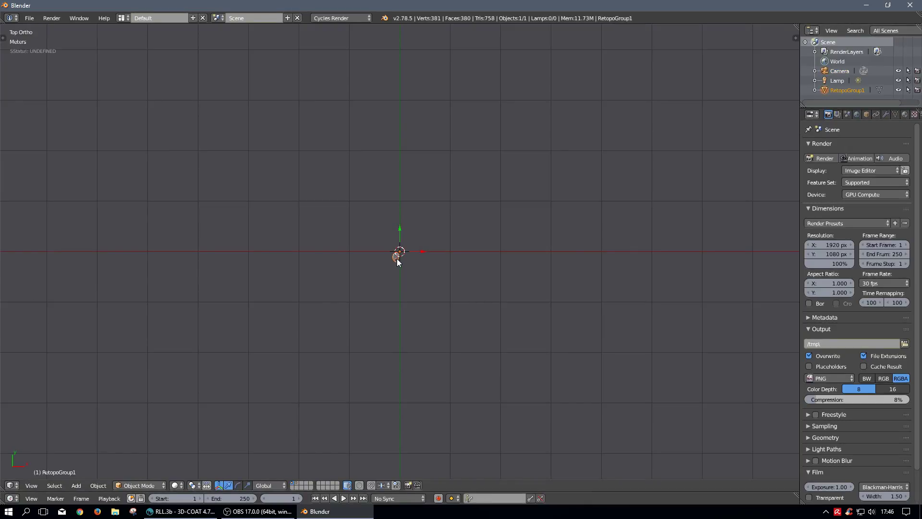
Frame the imported retopo mesh in the view and apply smooth shading to it.
key(KP_Decimal)
middle_drag(406, 253, 488, 243)
key(t)
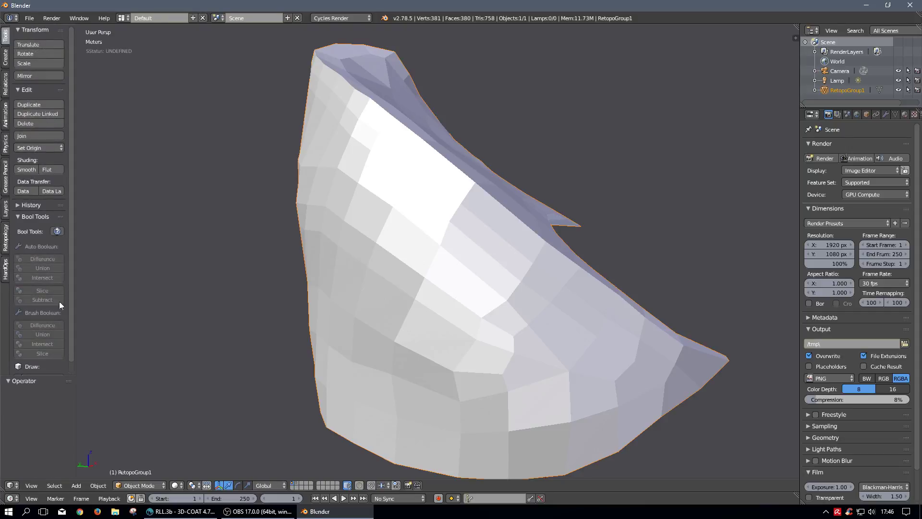
click(28, 170)
middle_drag(359, 192, 437, 265)
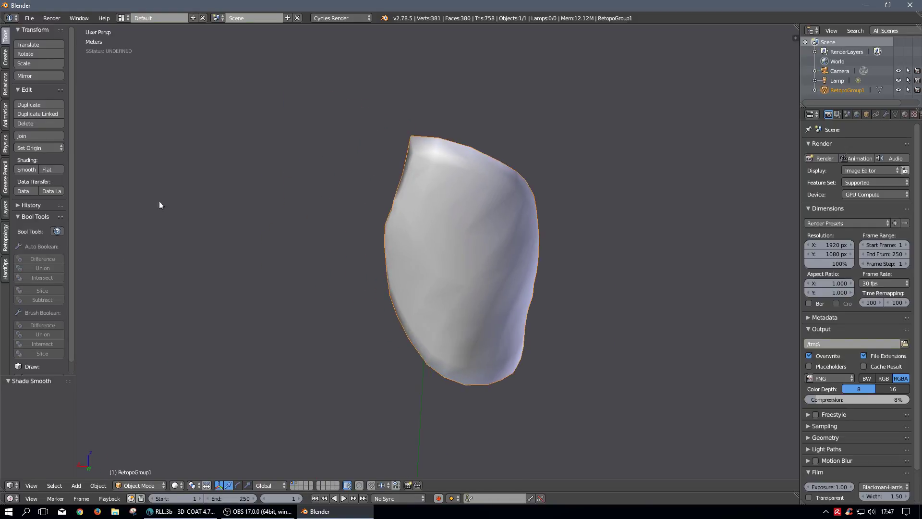
Export the smooth-shaded mesh as a Wavefront OBJ over RLL_retopo.obj in the D:\Blender Body\Respiratory folder.
click(35, 19)
mouse_move(52, 211)
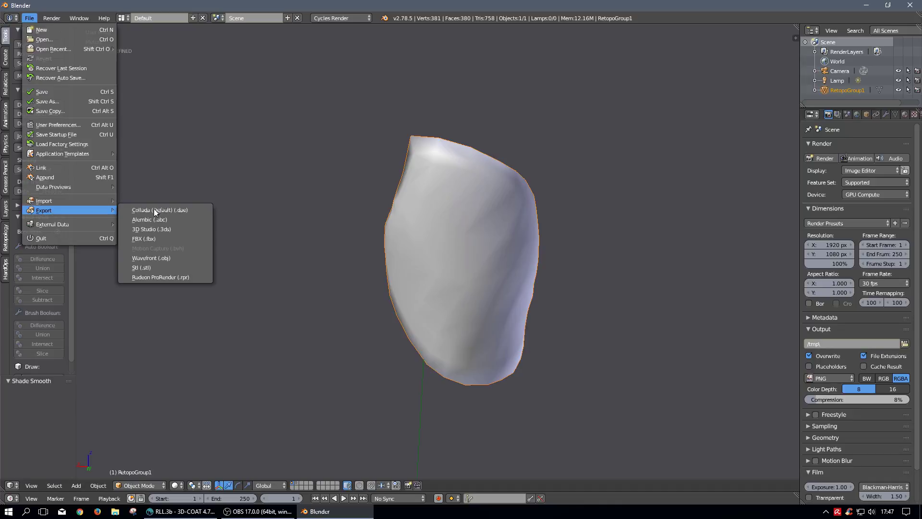
click(176, 258)
click(32, 232)
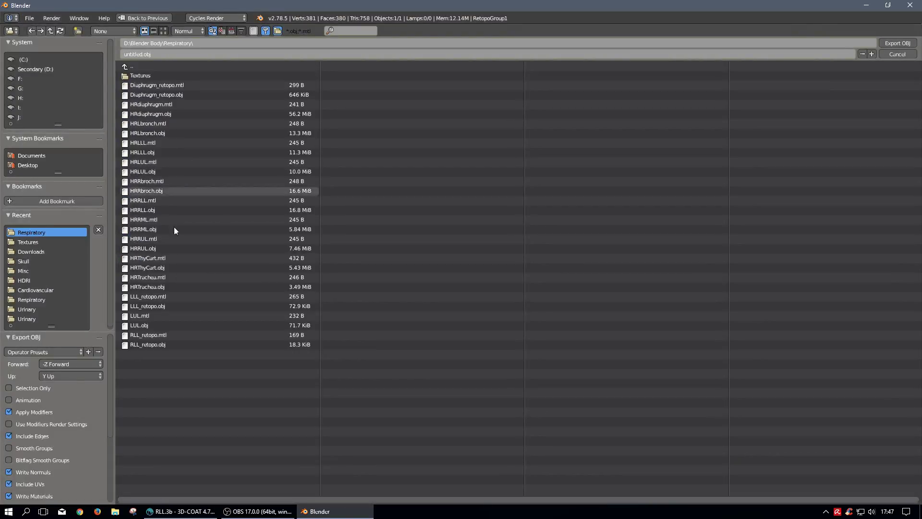
click(163, 347)
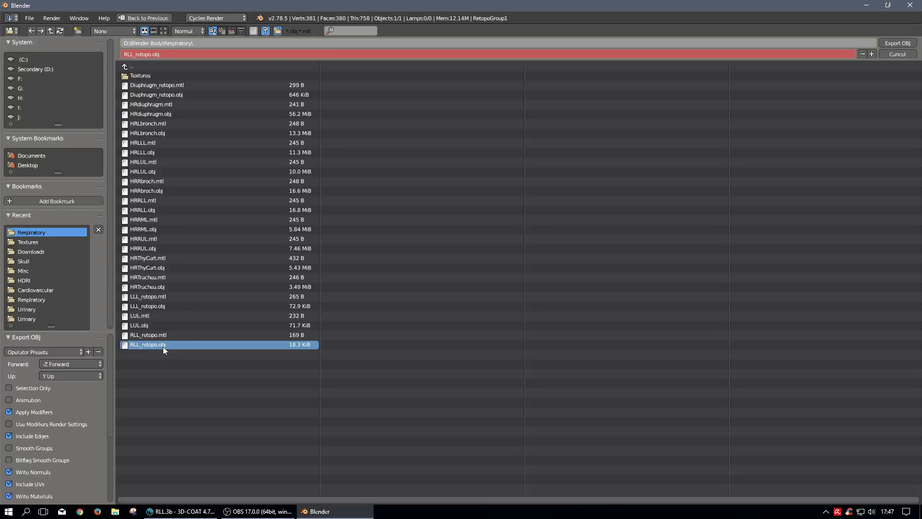
click(886, 46)
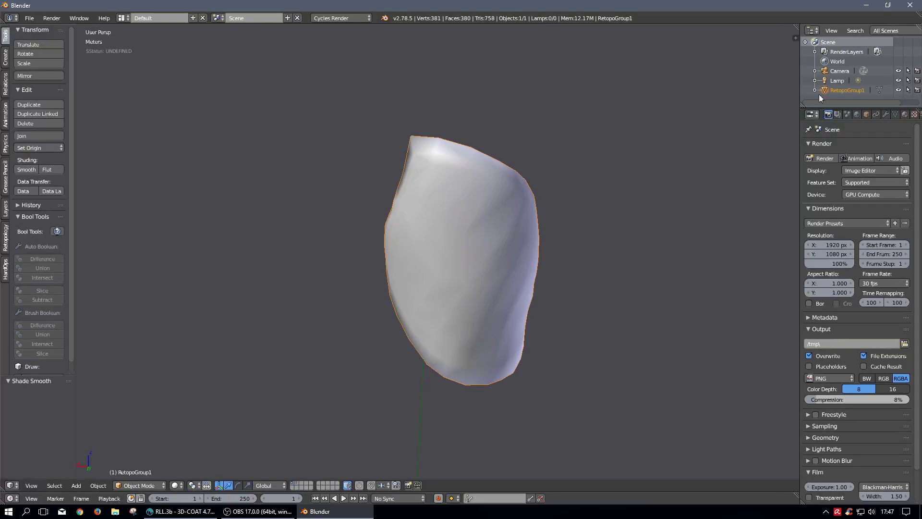
Start a new Blender scene from the startup file.
mouse_move(206, 179)
middle_down()
mouse_move(303, 182)
mouse_move(217, 182)
middle_up()
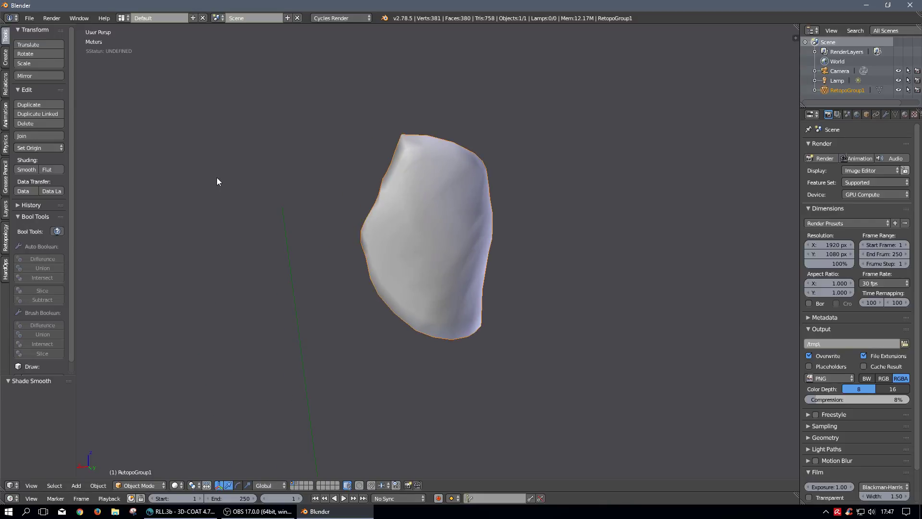
key(ctrl+n)
click(218, 181)
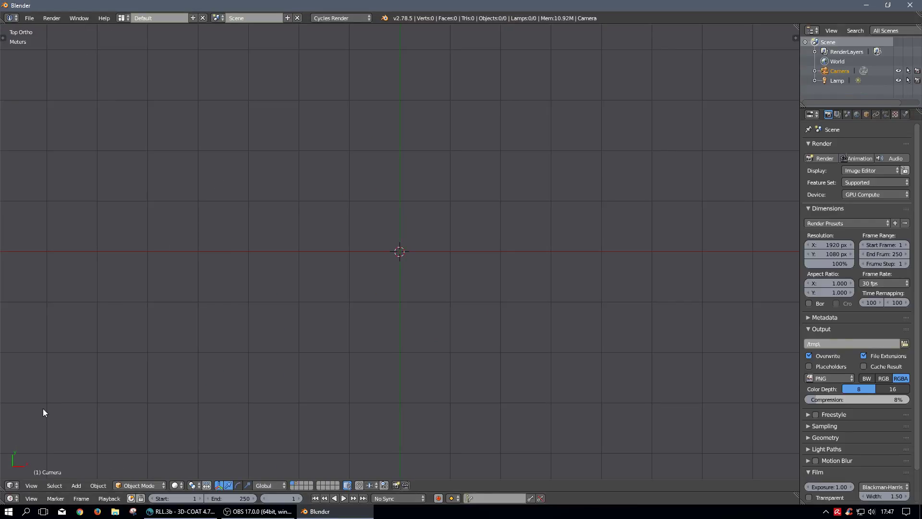
Launch Substance Painter 2 and dismiss its welcome window.
click(9, 513)
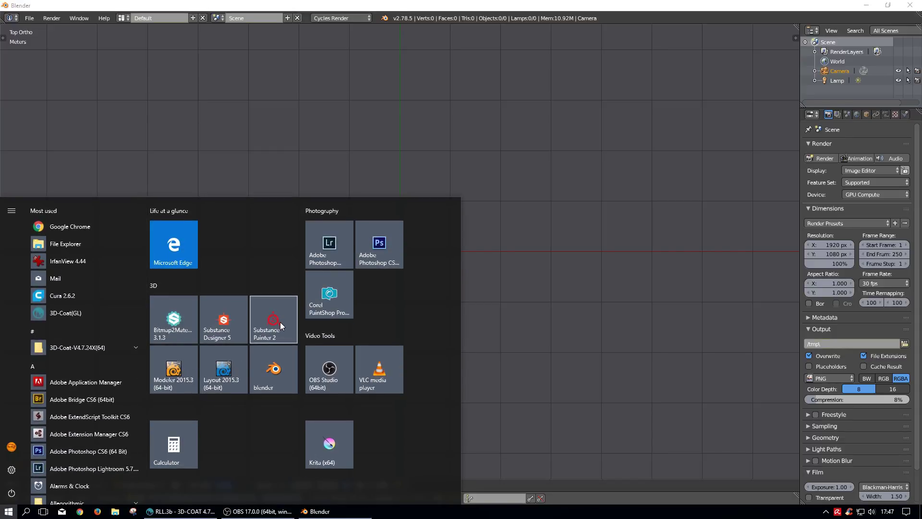
click(281, 322)
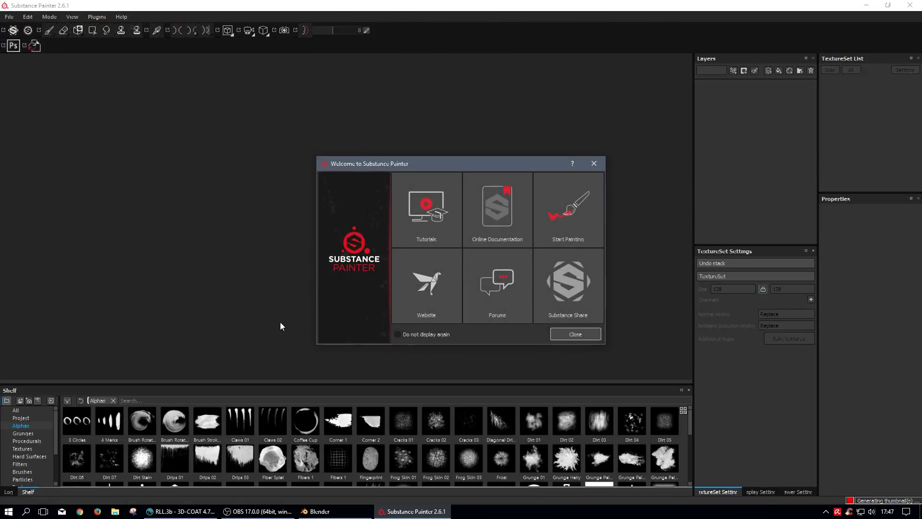
click(577, 336)
Try to create a PBR - Metallic Roughness project from RLL_retopo.obj with OpenGL normal maps and 2048 resolution.
click(10, 19)
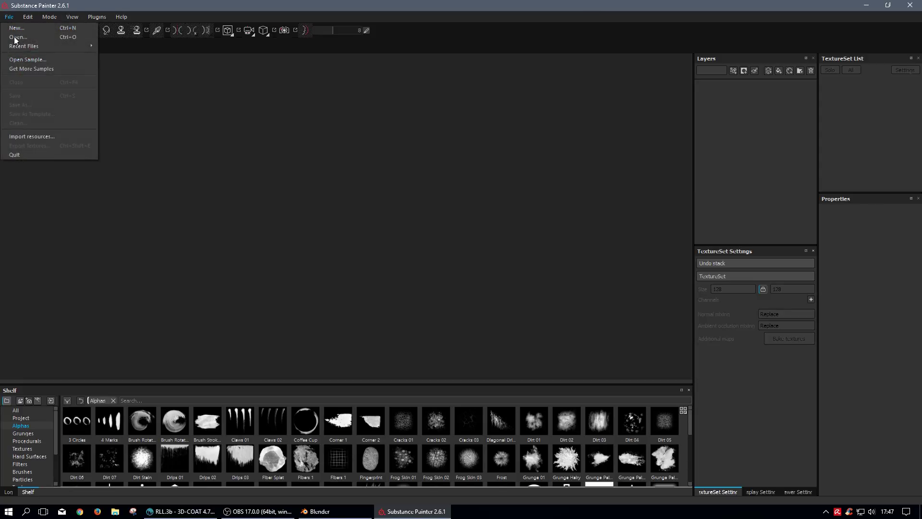
click(17, 28)
click(423, 191)
click(412, 205)
click(412, 213)
click(408, 246)
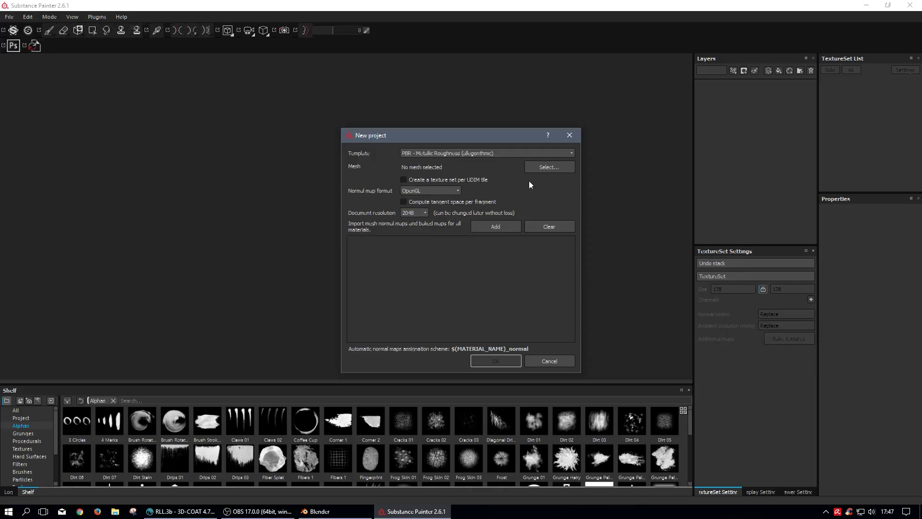
click(537, 171)
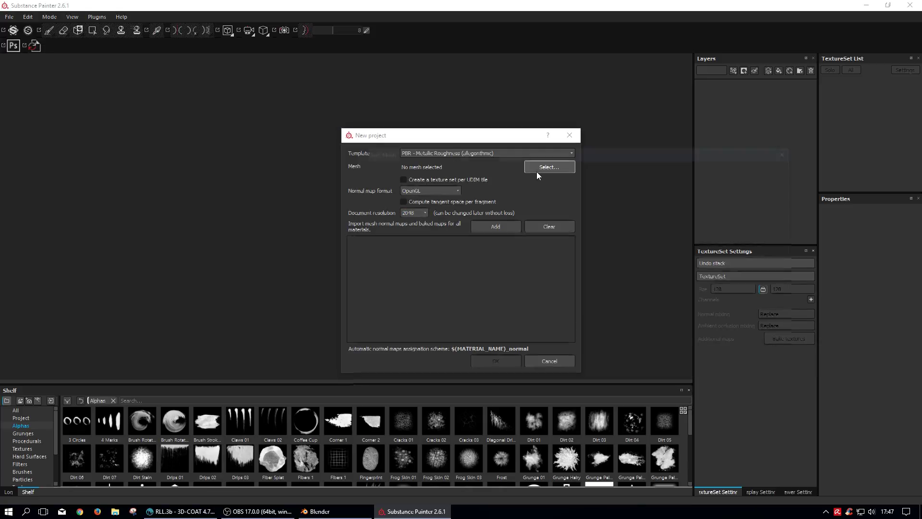
scroll(476, 335, down, 3)
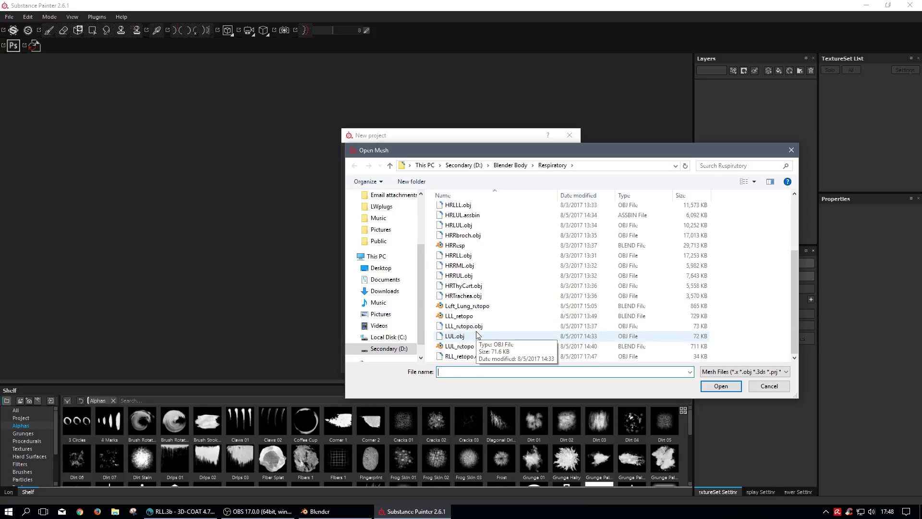
click(461, 356)
click(719, 386)
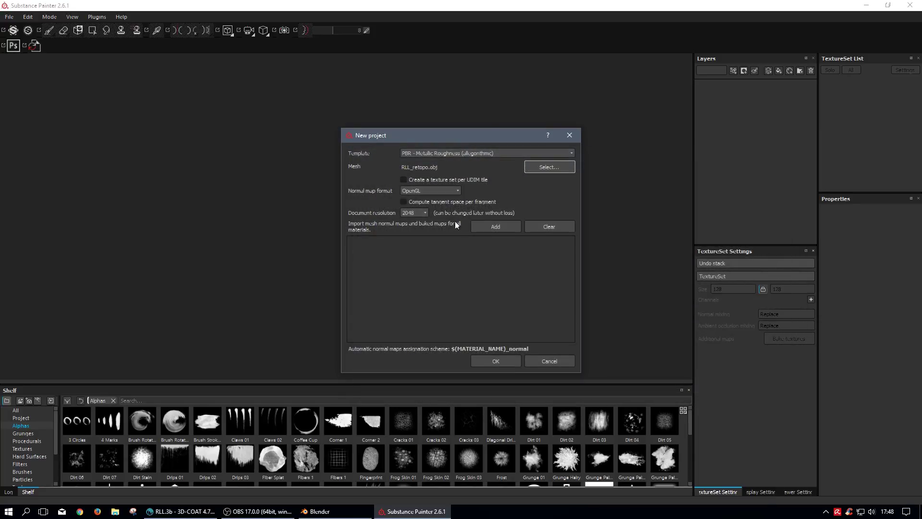
click(495, 361)
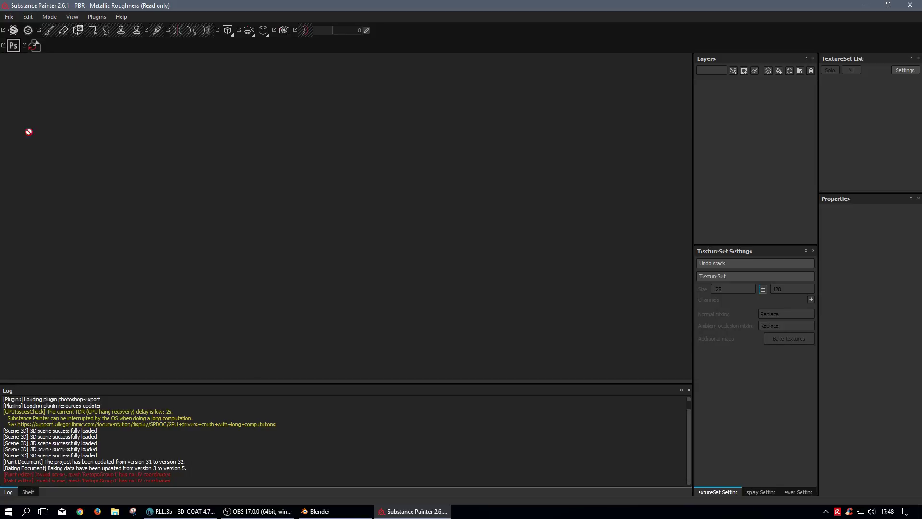
Switch to 3D-Coat, start a new scene and load RLL_retopo.obj for UV mapping.
click(181, 510)
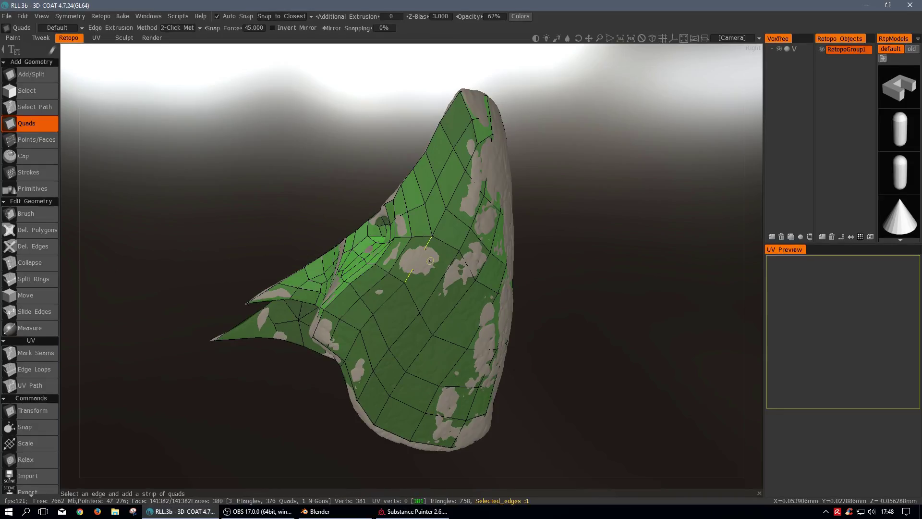
click(7, 16)
click(12, 31)
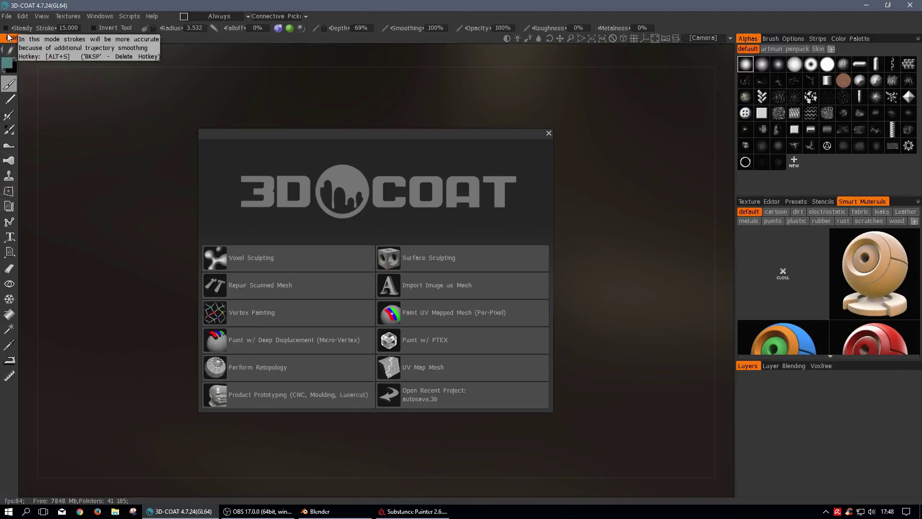
click(430, 367)
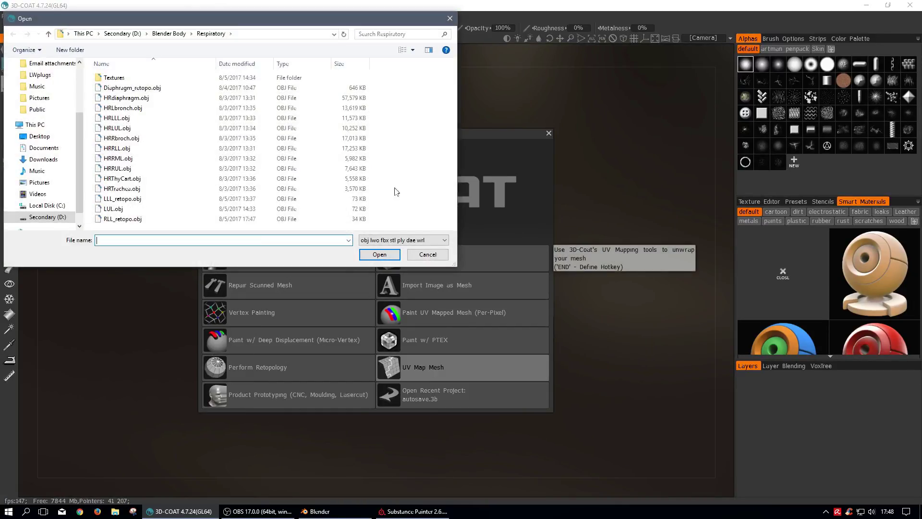
click(144, 219)
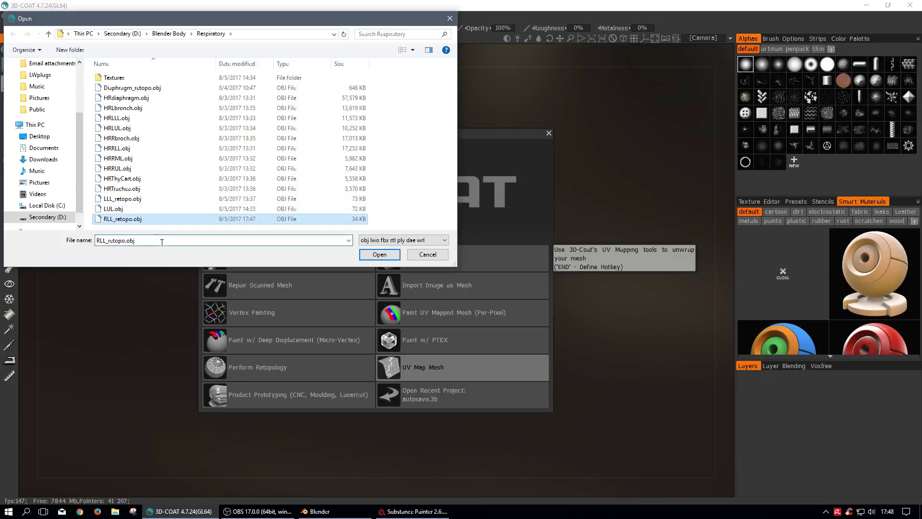
click(379, 254)
click(311, 366)
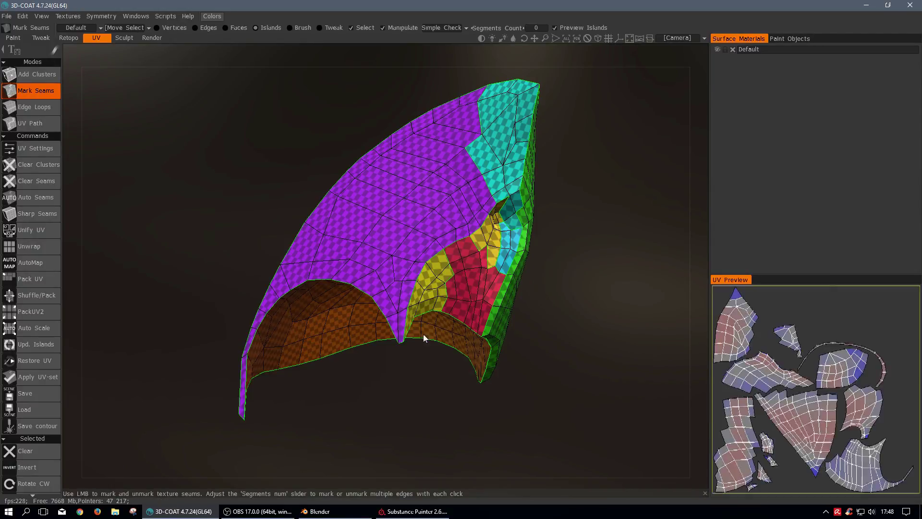
Clear all the automatic UV seams from the mesh.
right_drag(406, 315, 485, 238)
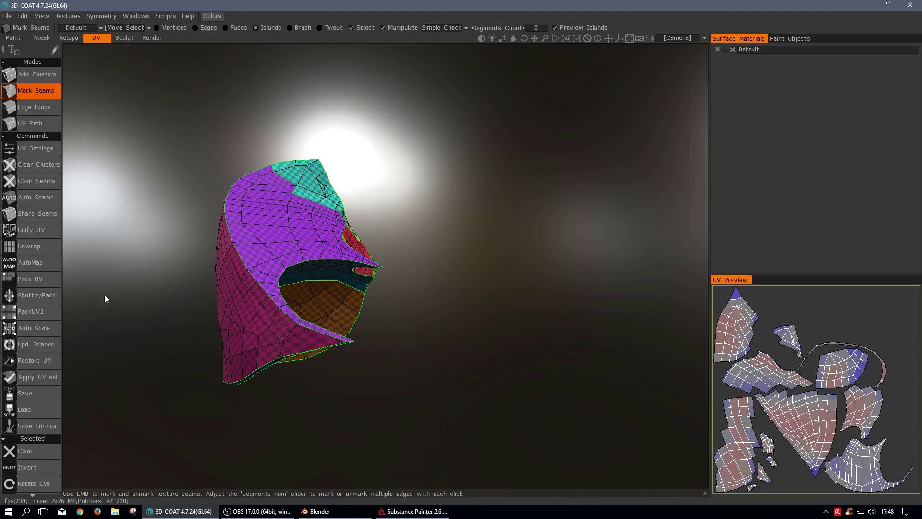
click(54, 180)
drag(470, 358, 407, 379)
middle_drag(407, 379, 479, 327)
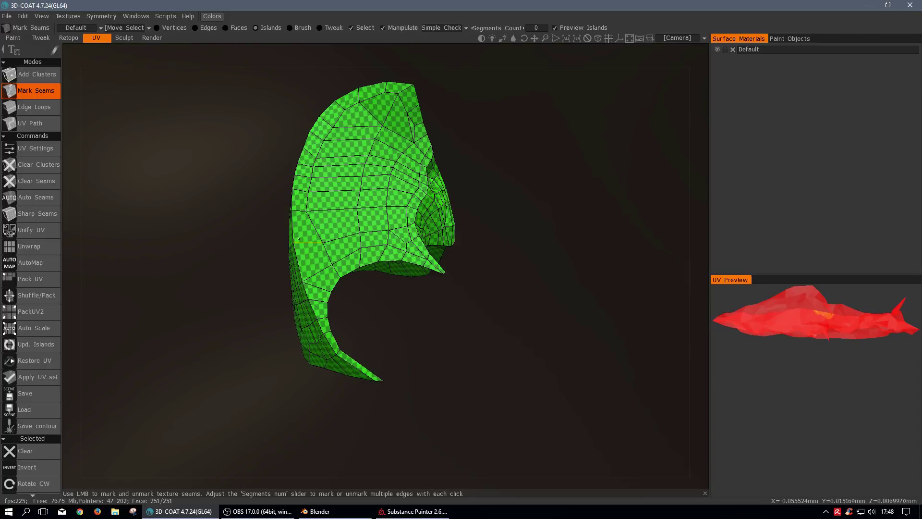
Mark an edge-loop seam along the border of the large curved outer face, through its lower pointed tip.
click(30, 112)
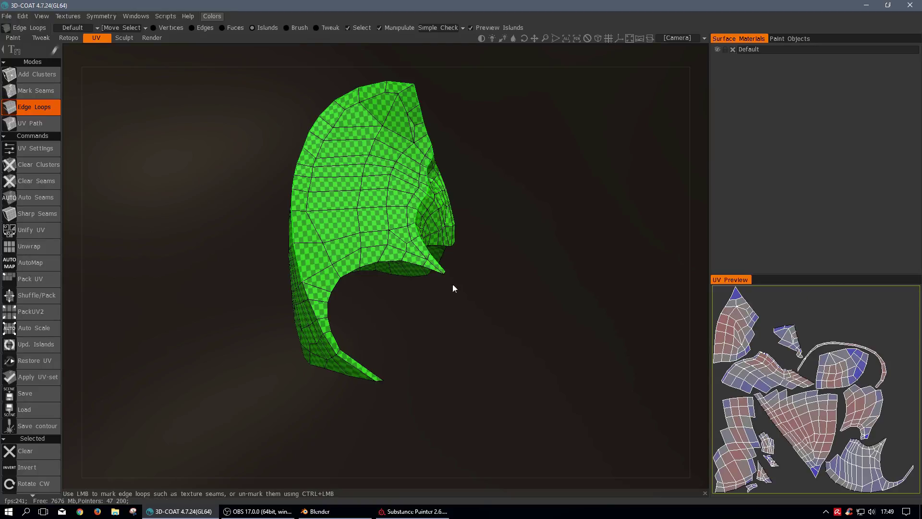
right_drag(459, 285, 464, 399)
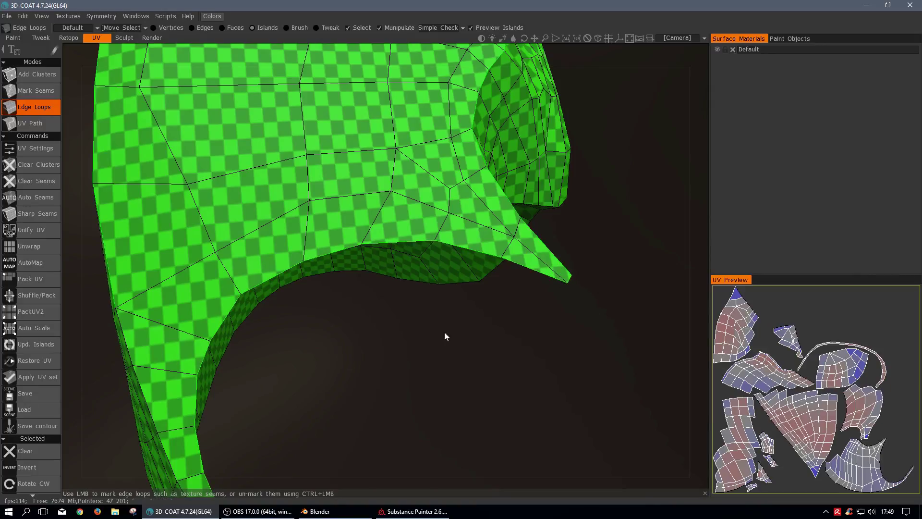
middle_drag(324, 402, 358, 333)
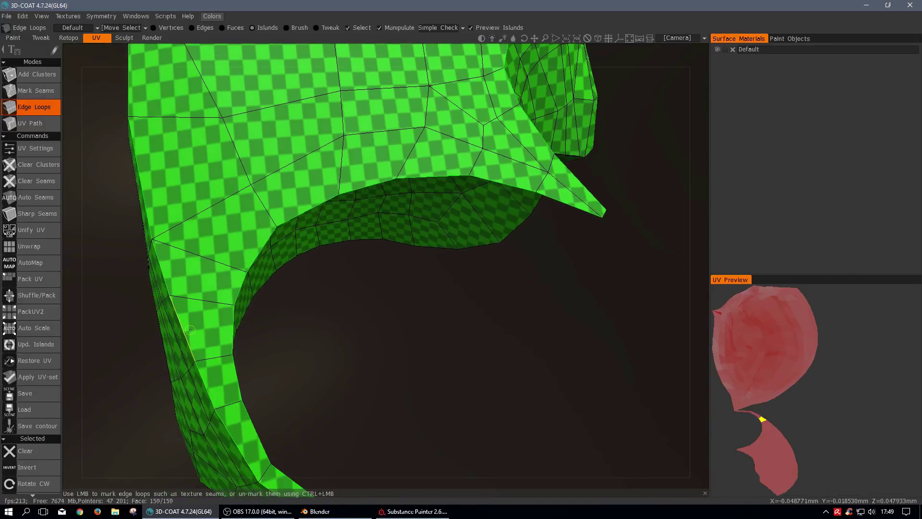
drag(342, 332, 364, 167)
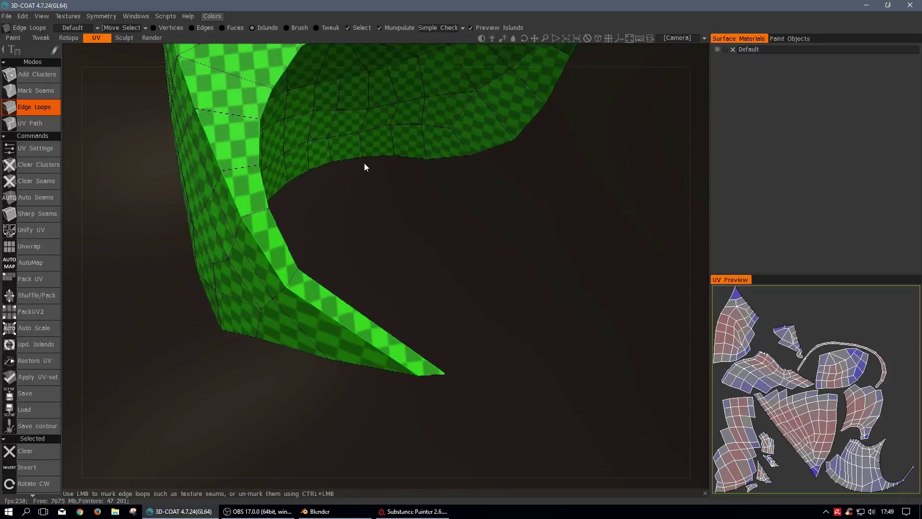
click(432, 375)
Mark edge-loop seams around the concave inner face and between the flat side face and the hollow underside.
middle_drag(436, 231, 439, 291)
right_drag(459, 260, 469, 134)
middle_drag(471, 223, 430, 321)
drag(459, 329, 341, 267)
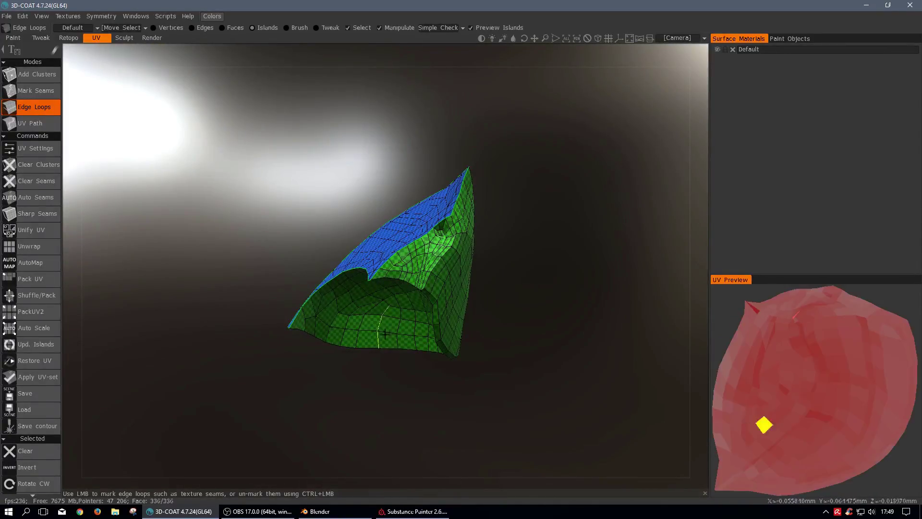
mouse_move(528, 294)
middle_down()
mouse_move(526, 318)
mouse_move(524, 301)
middle_up()
right_drag(525, 300, 540, 347)
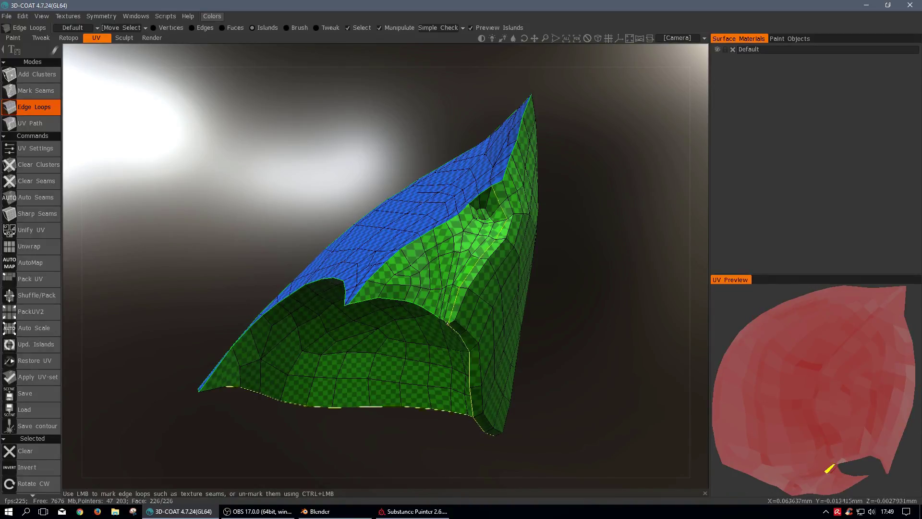
click(462, 303)
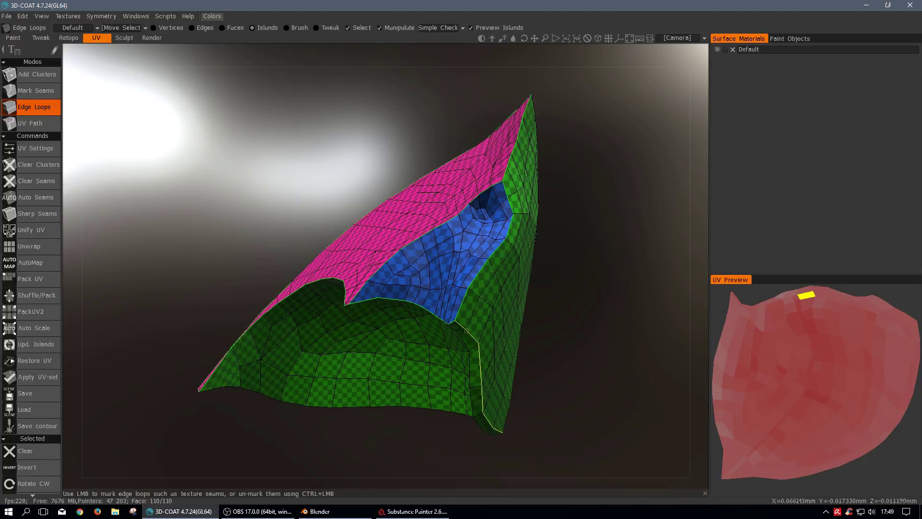
middle_drag(467, 332, 659, 354)
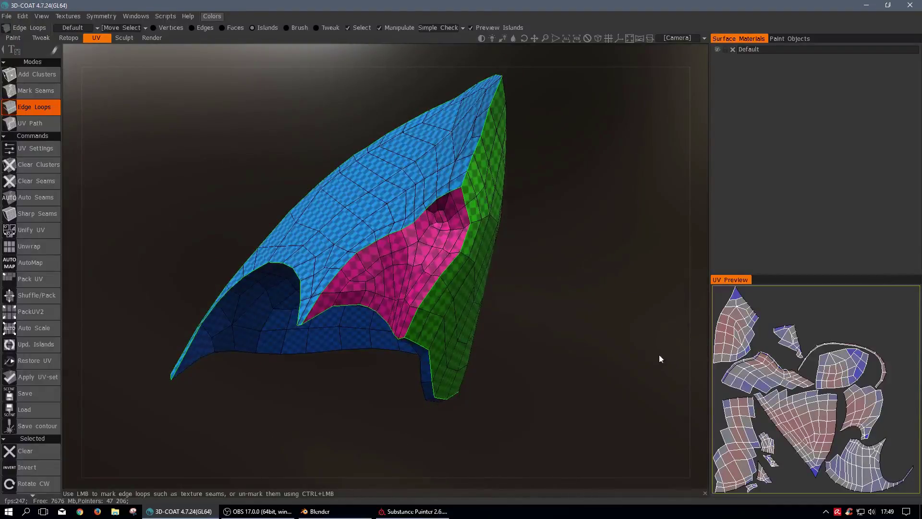
Unwrap the mesh along the marked seams, pack the UV islands and apply the UV set to the model.
click(25, 247)
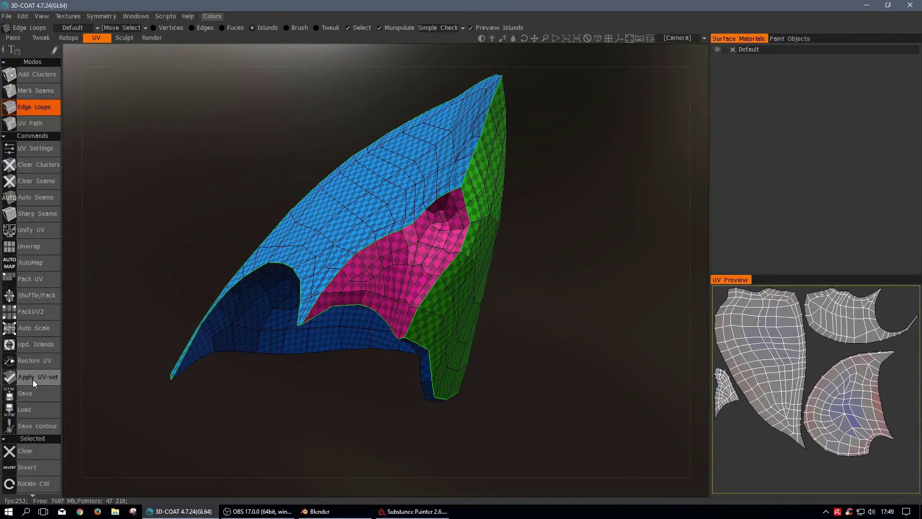
click(18, 282)
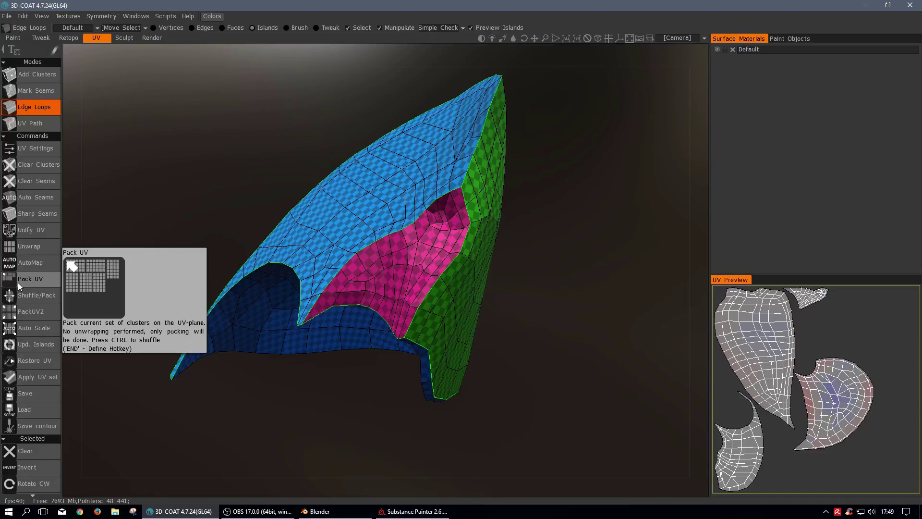
click(40, 376)
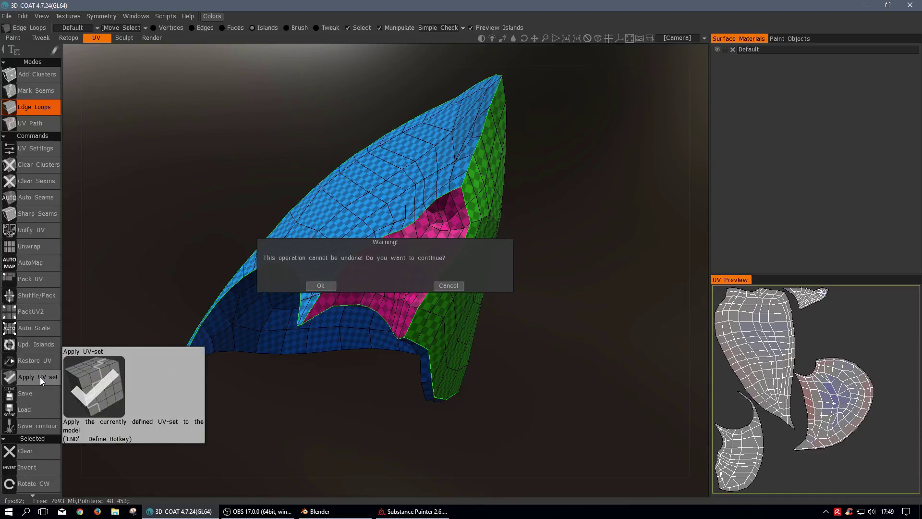
click(320, 285)
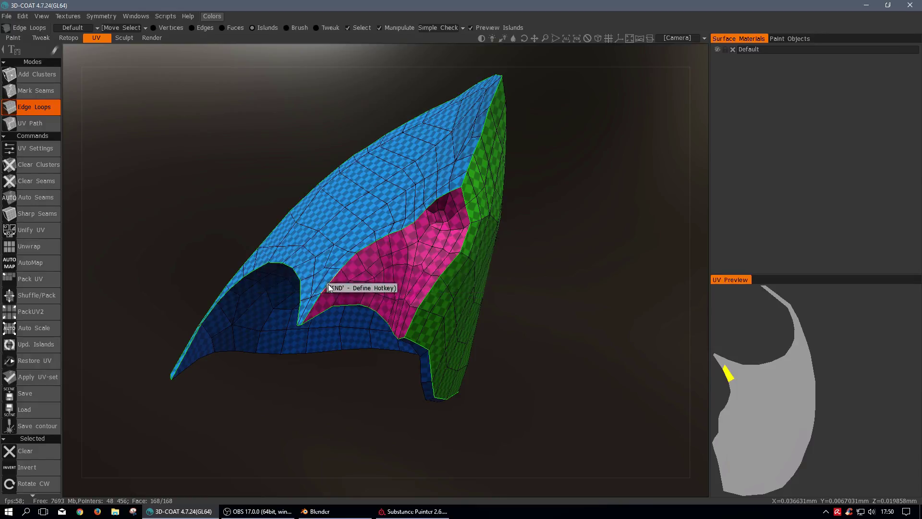
Export the unwrapped model as RLL_retopo.obj in the Respiratory folder, replacing the existing file.
click(8, 17)
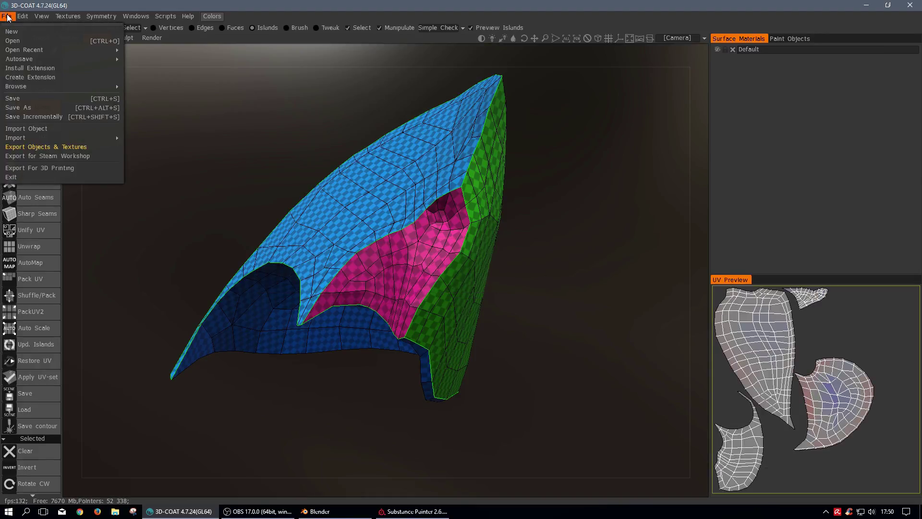
click(47, 148)
click(446, 154)
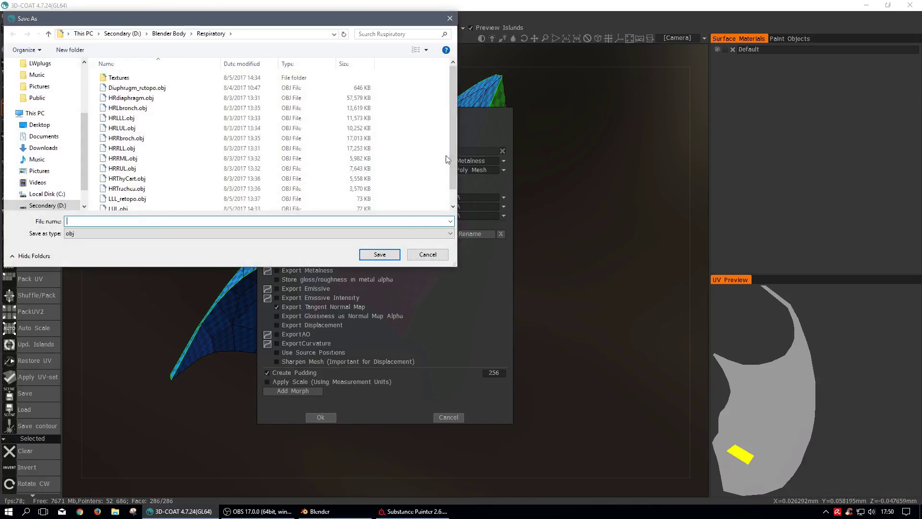
scroll(448, 172, down, 1)
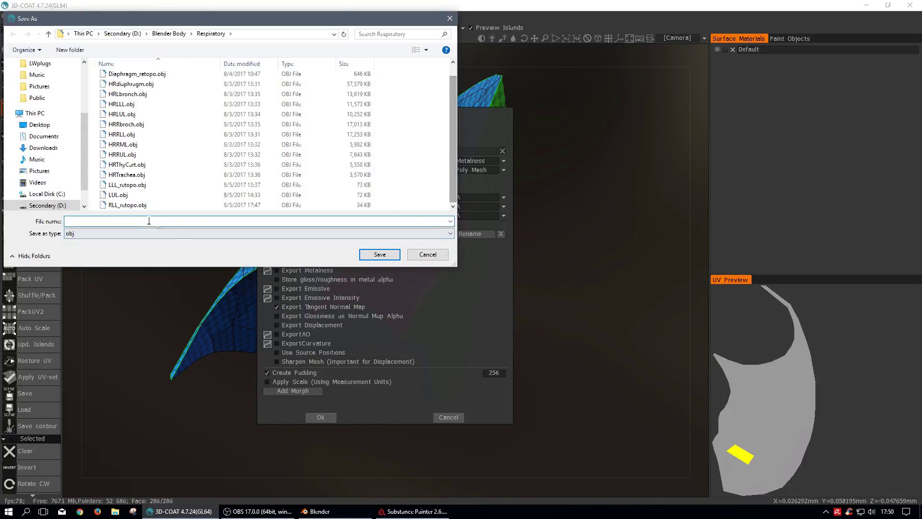
click(130, 206)
click(371, 256)
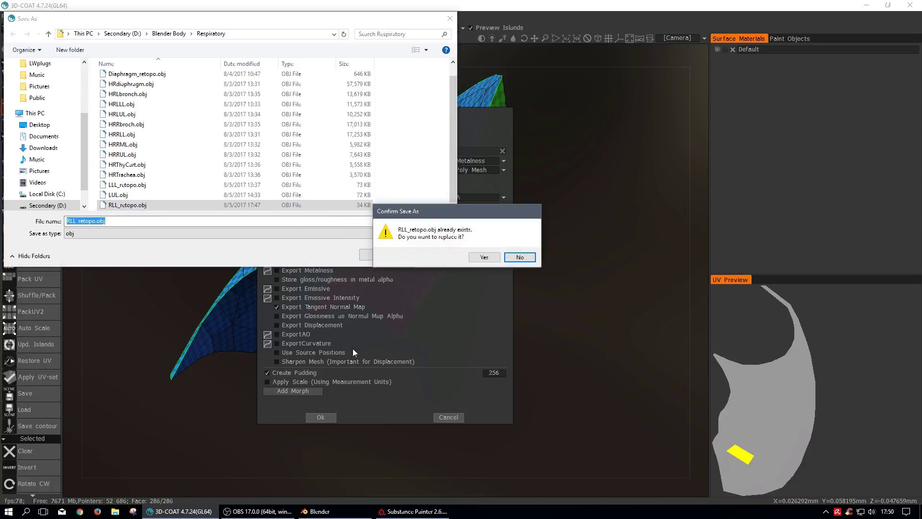
click(495, 261)
click(317, 416)
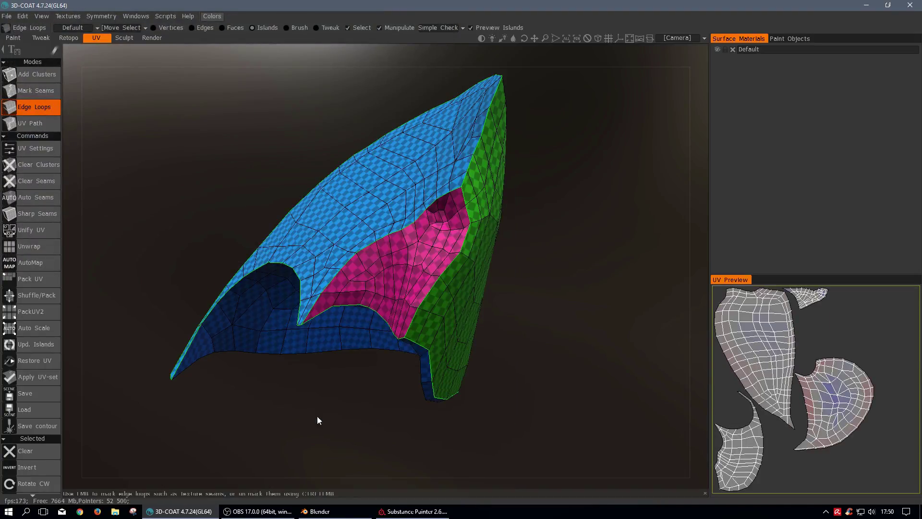
Switch to Substance Painter, discard the open project and set up a new one with OpenGL normal map format and 2048 resolution.
click(414, 511)
click(10, 20)
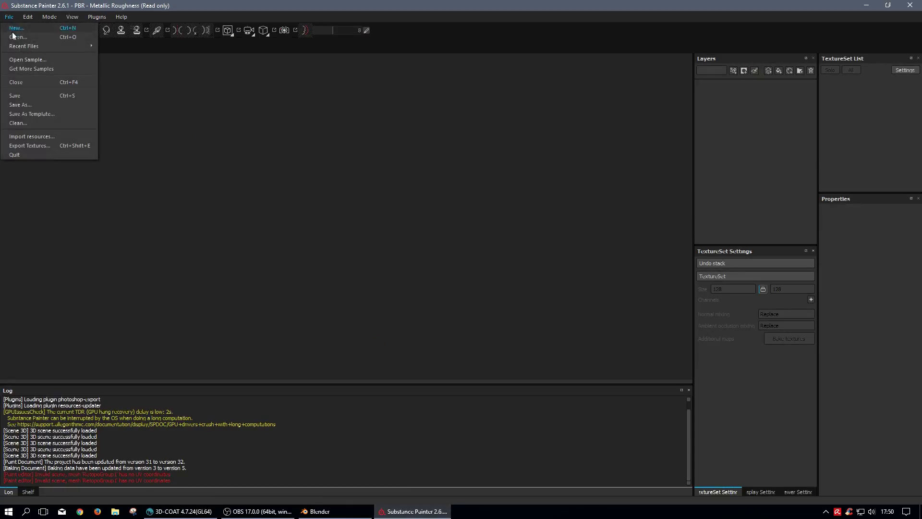
click(69, 54)
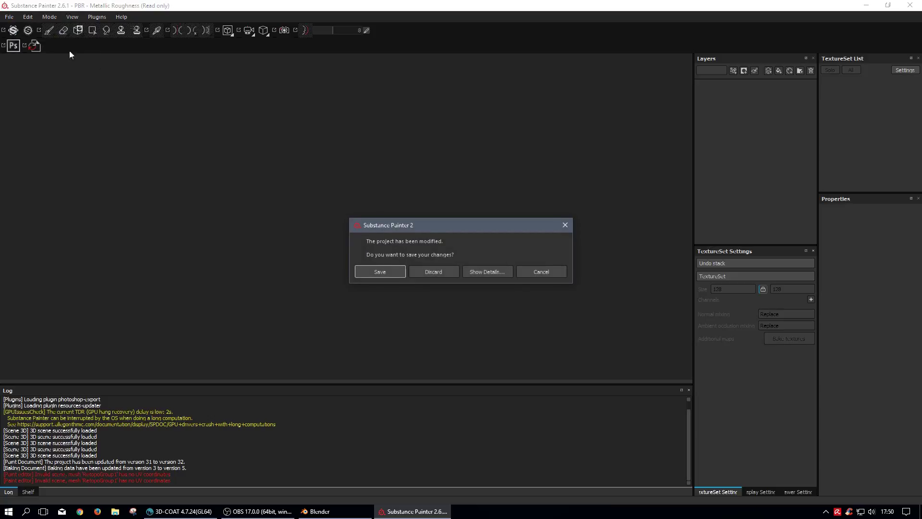
click(440, 274)
click(417, 193)
click(416, 202)
click(416, 214)
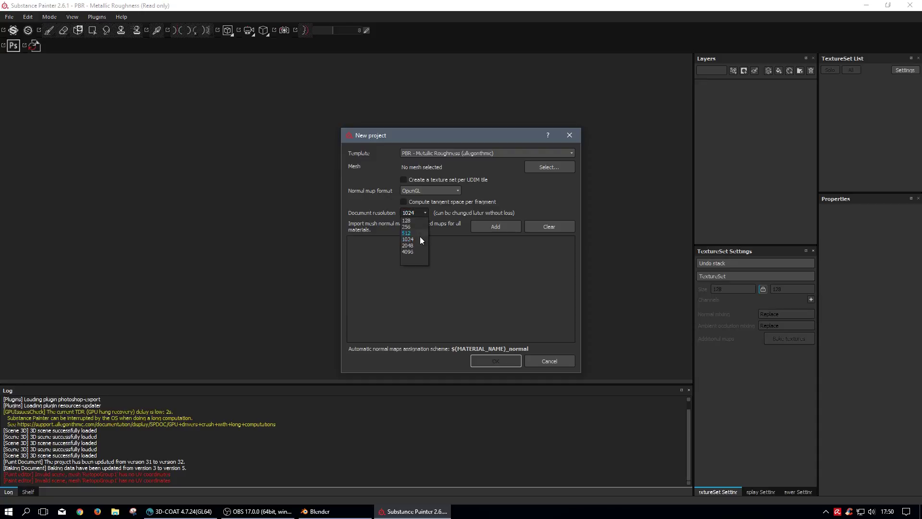
click(417, 245)
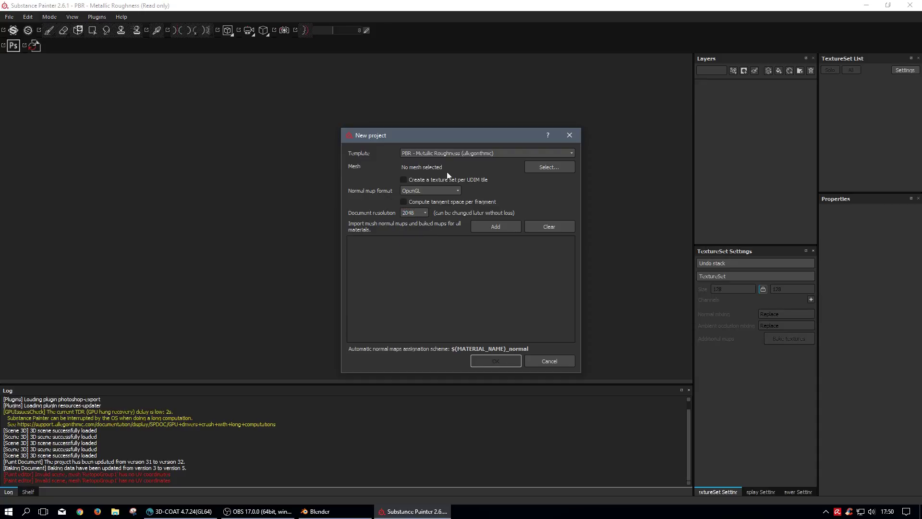
Select RLL_retopo.obj as the project mesh and create the project.
click(540, 169)
scroll(791, 242, down, 3)
click(462, 355)
click(721, 386)
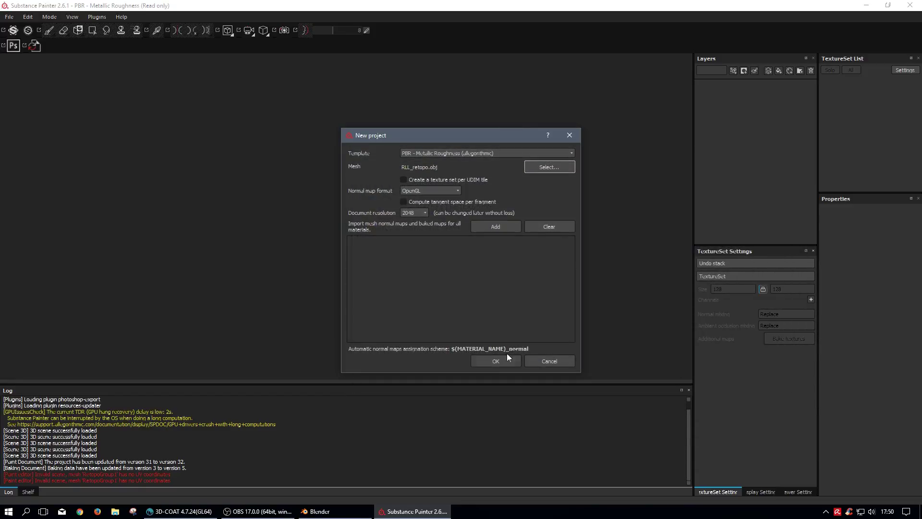
click(492, 354)
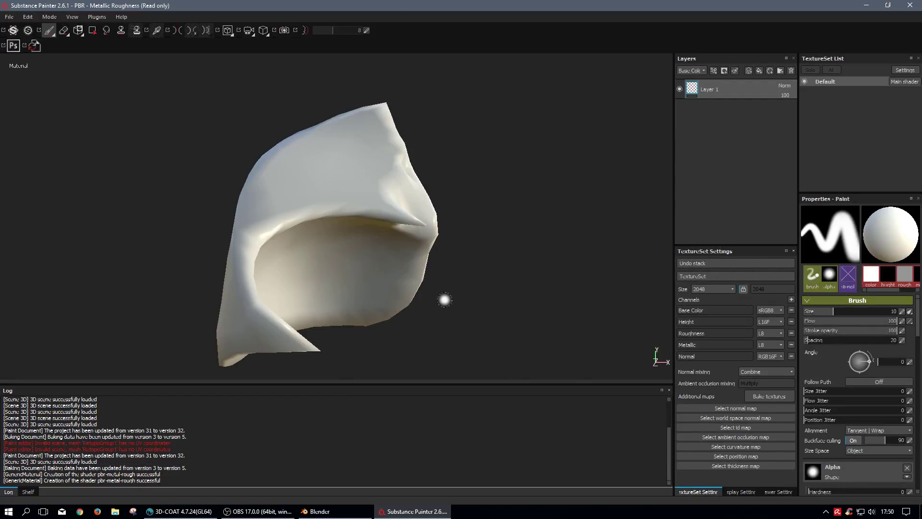
Inspect the loaded mesh from several sides and check the texture baking settings without baking.
alt+drag(522, 278, 247, 294)
alt+drag(483, 256, 473, 282)
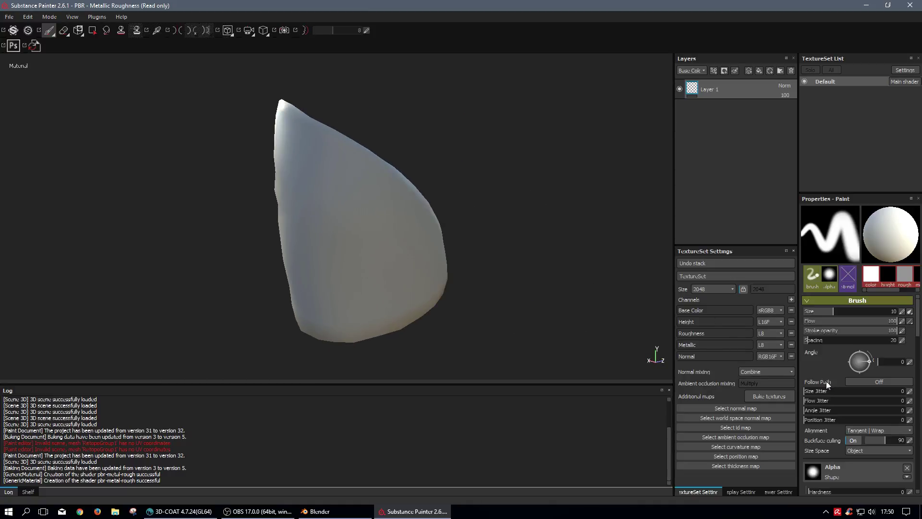
click(761, 397)
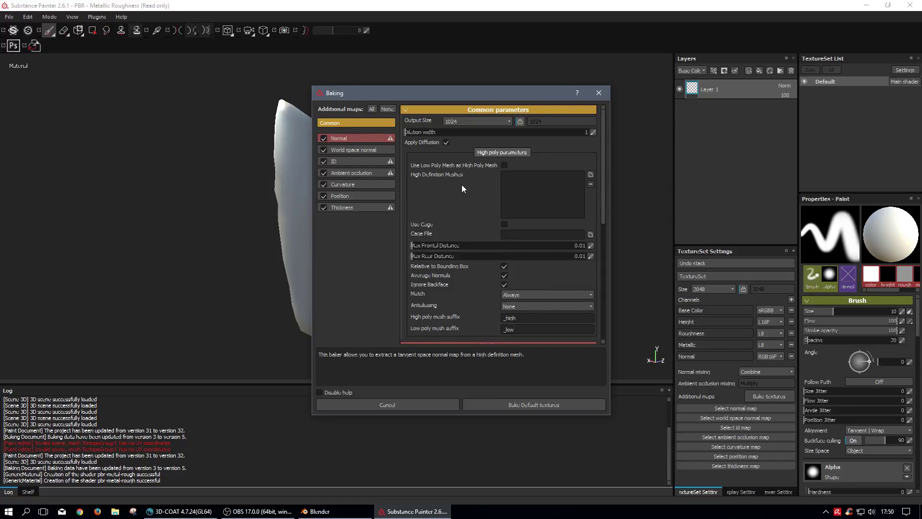
click(433, 409)
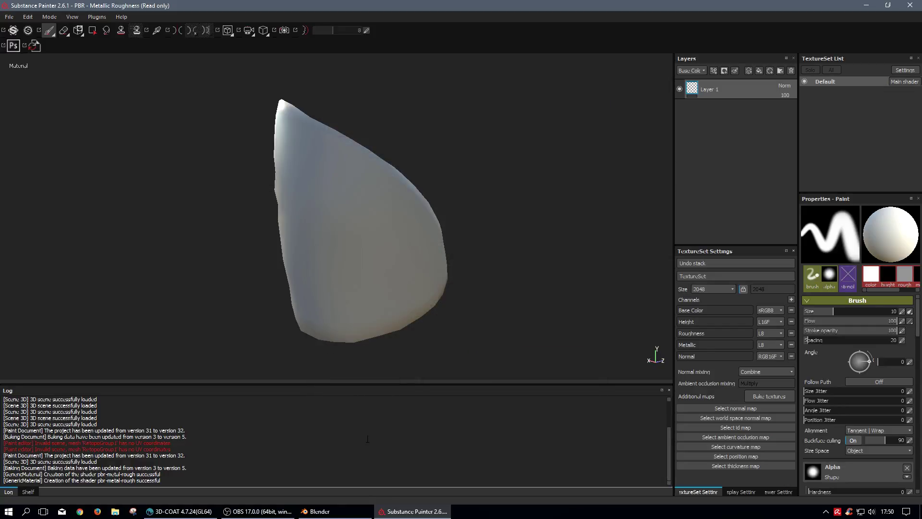
Switch to Blender, import RLL_retopo.obj from the Respiratory folder and frame the mesh in the view.
click(309, 515)
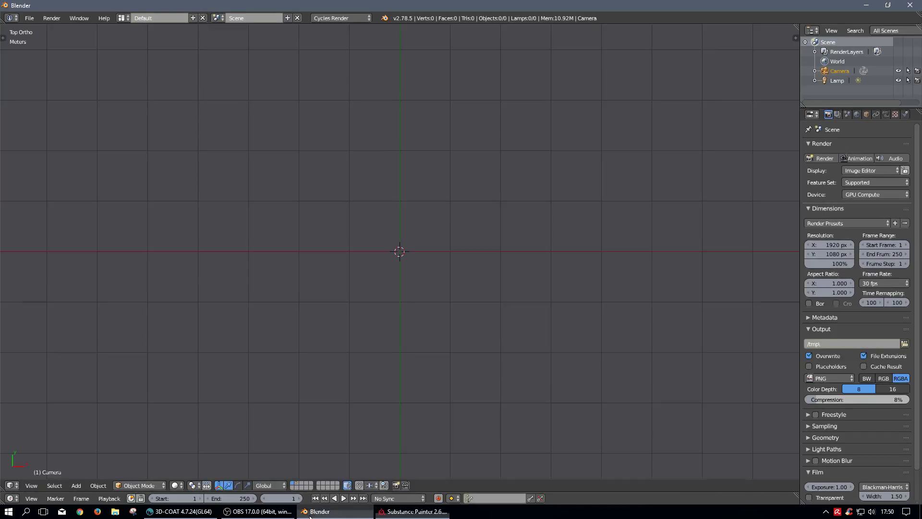
click(28, 19)
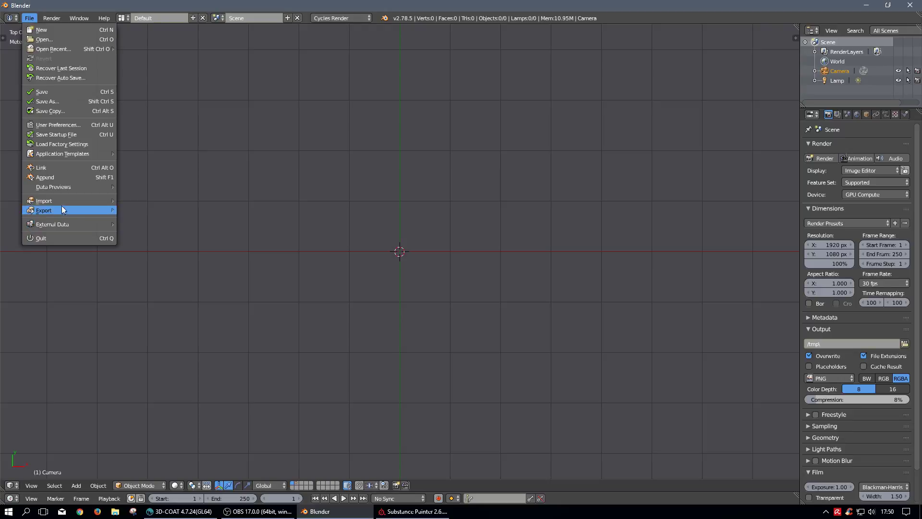
mouse_move(62, 203)
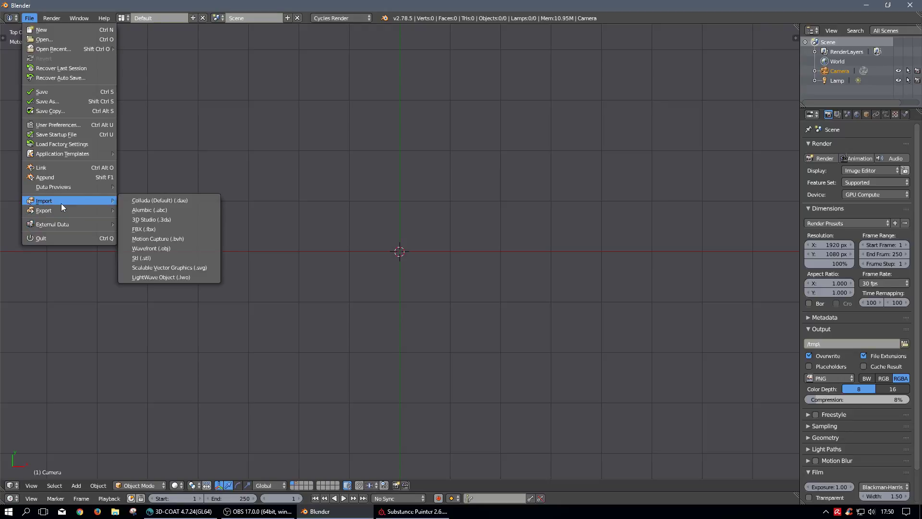
click(203, 247)
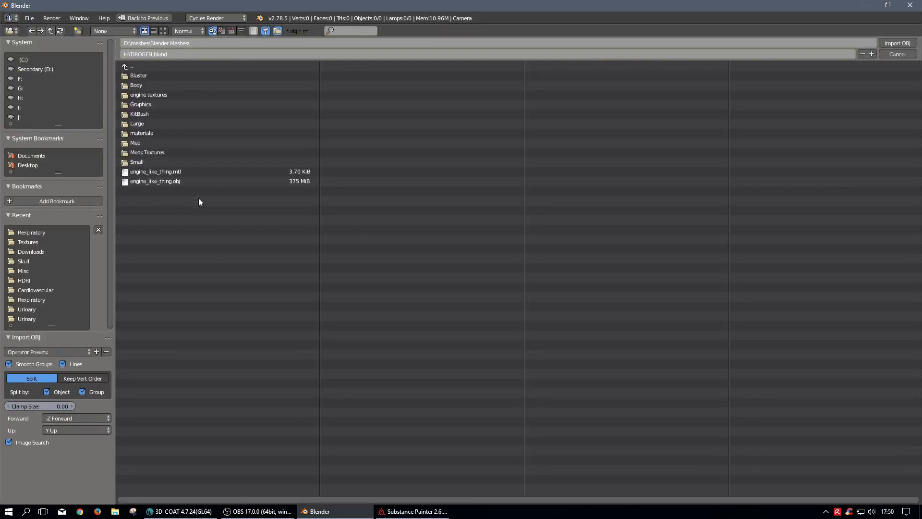
click(33, 234)
click(149, 344)
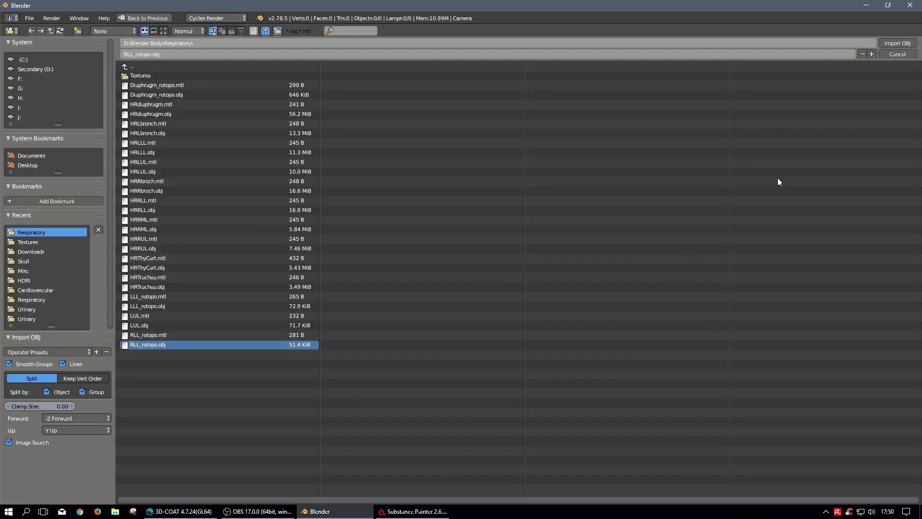
click(896, 43)
right_click(393, 257)
key(KP_Decimal)
middle_drag(432, 239, 766, 105)
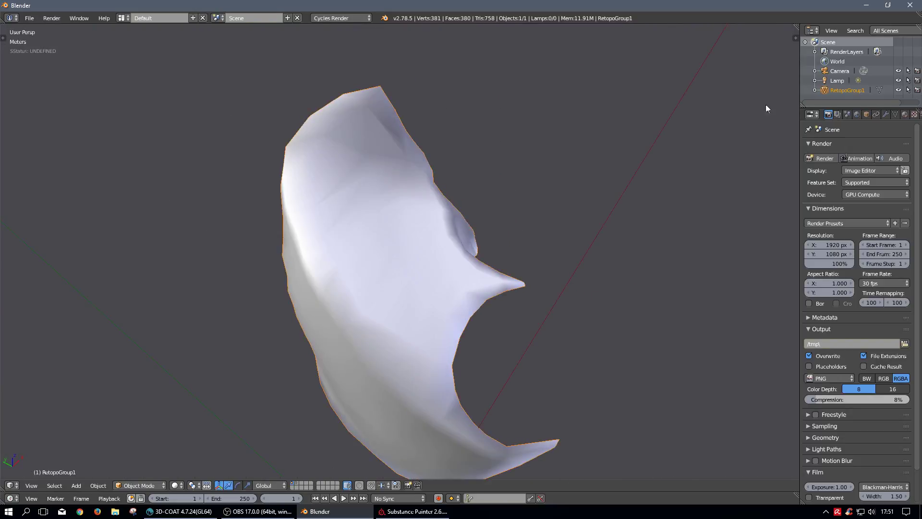
Rename the imported object, its mesh data and its material to RLL.
double_click(852, 90)
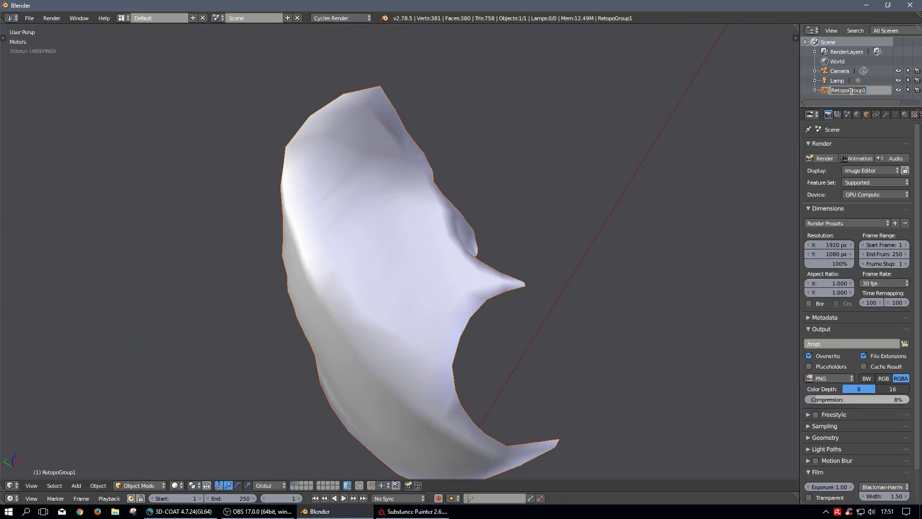
text(RLL)
key(Return)
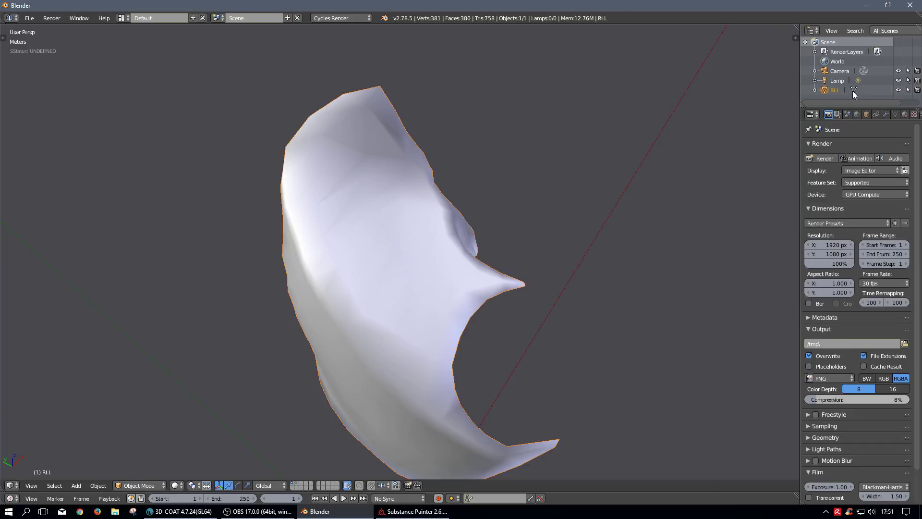
click(895, 113)
click(870, 146)
text(R)
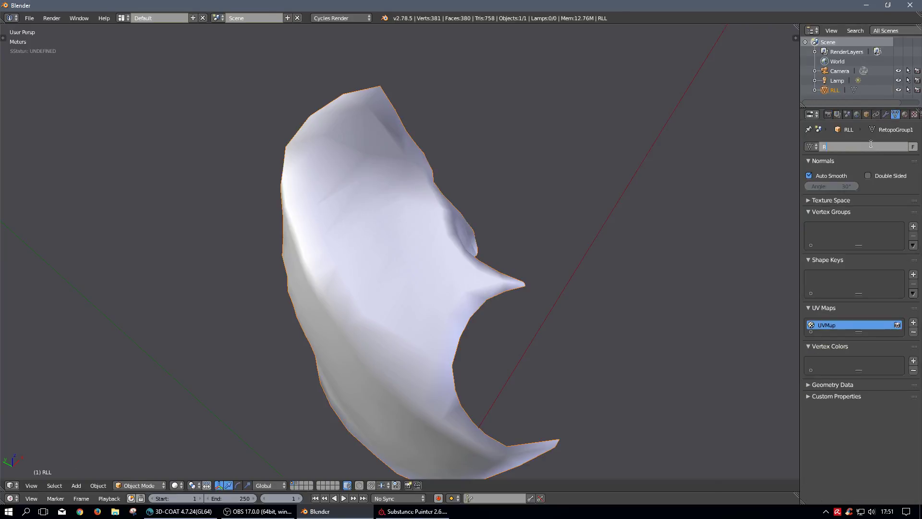
text(LL)
key(Return)
click(905, 114)
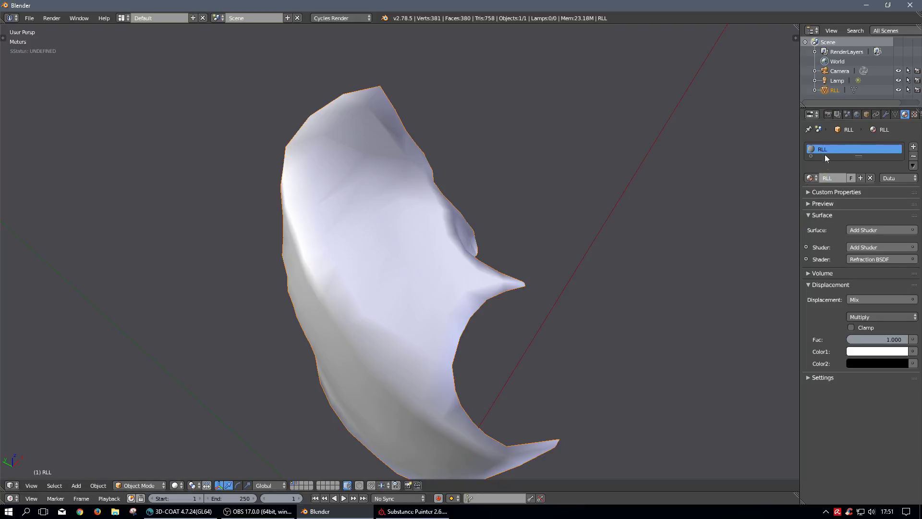
Export the renamed model as a Wavefront OBJ over RLL_retopo.obj in the Respiratory folder.
click(29, 17)
mouse_move(46, 213)
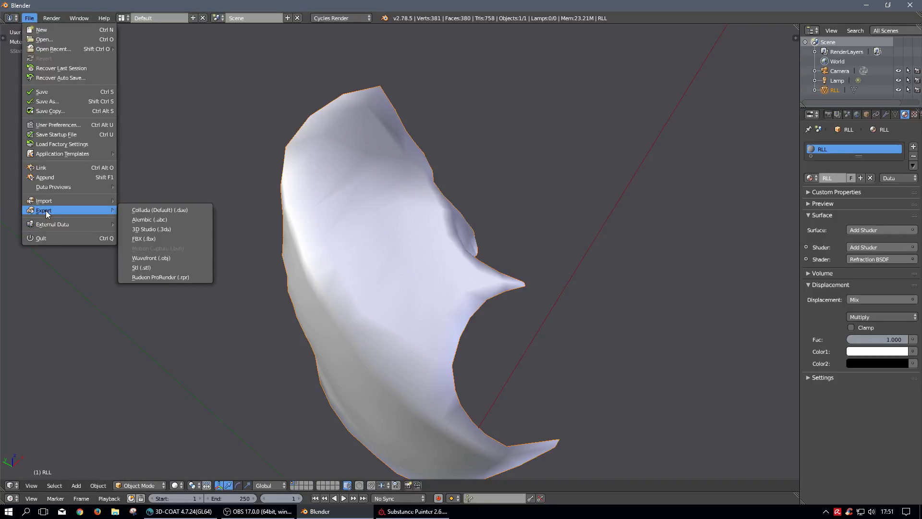
click(157, 259)
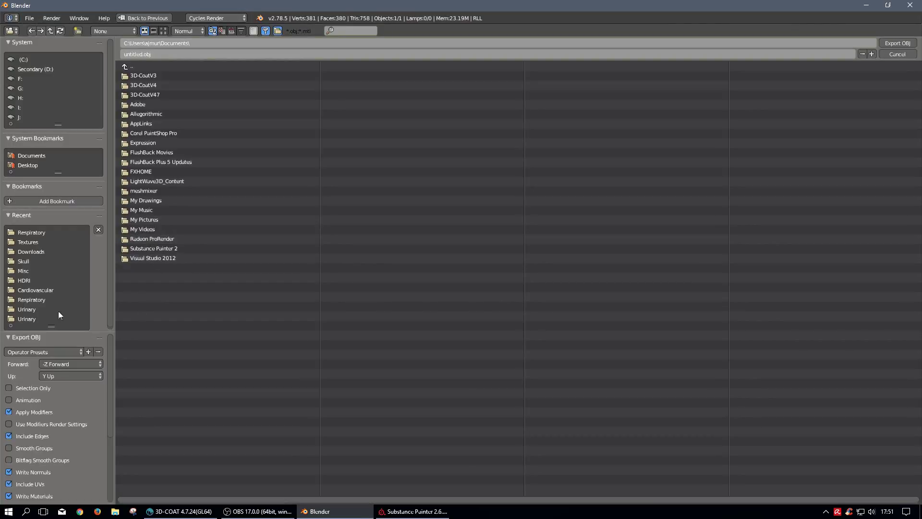
click(20, 232)
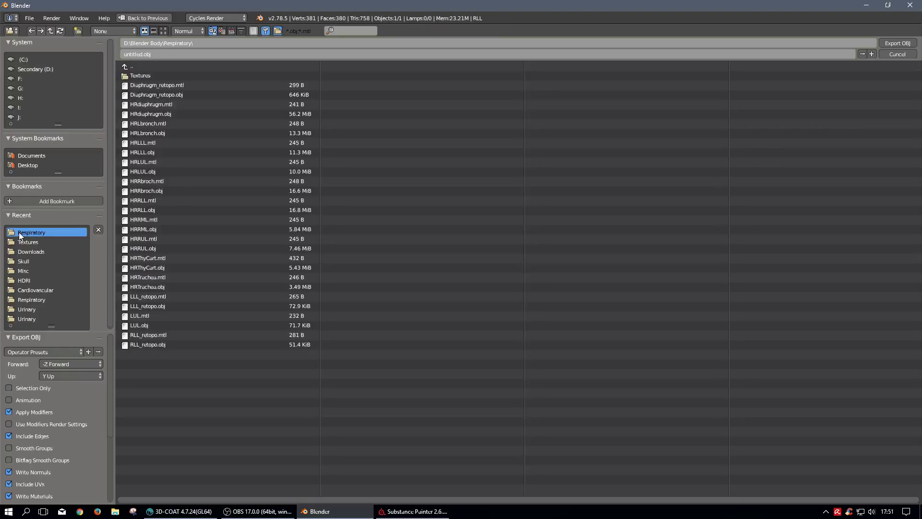
click(144, 344)
click(896, 43)
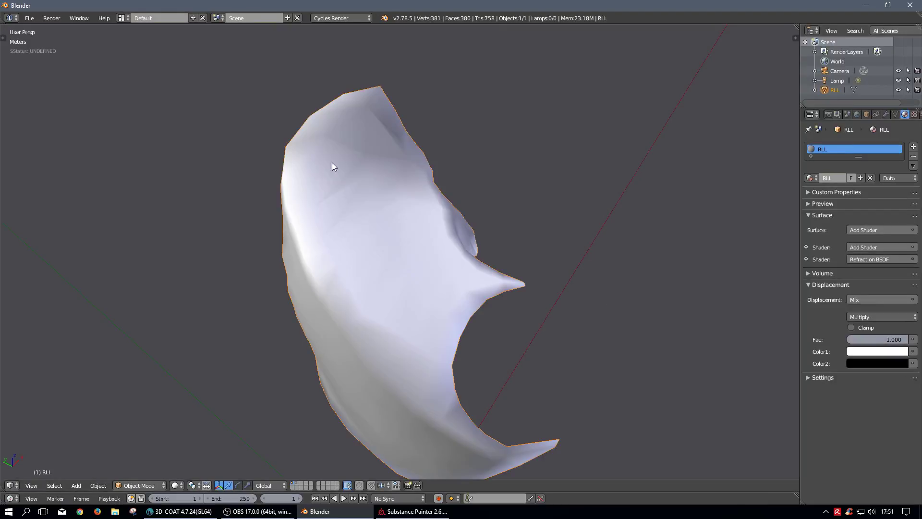
Switch back to Substance Painter and configure a replacement project with OpenGL normals and 2048 resolution, discarding the current one.
click(412, 511)
click(9, 17)
click(17, 28)
click(438, 270)
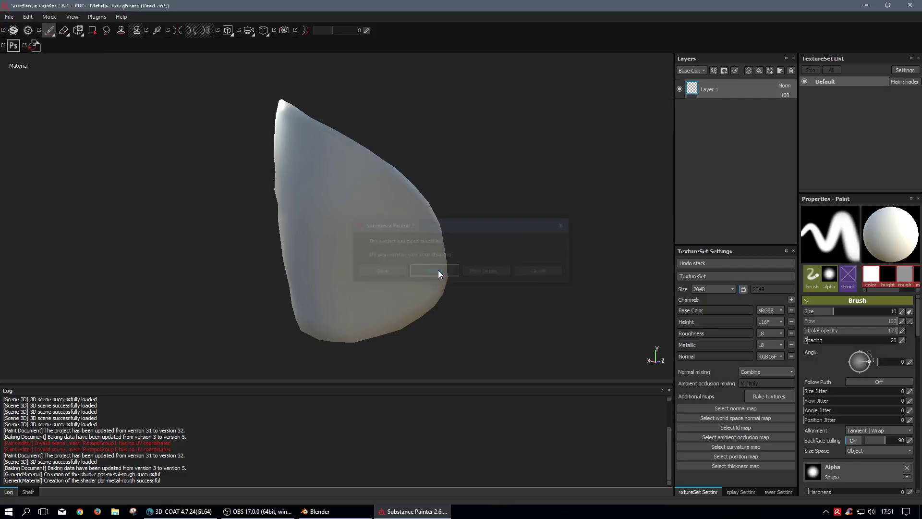
click(438, 190)
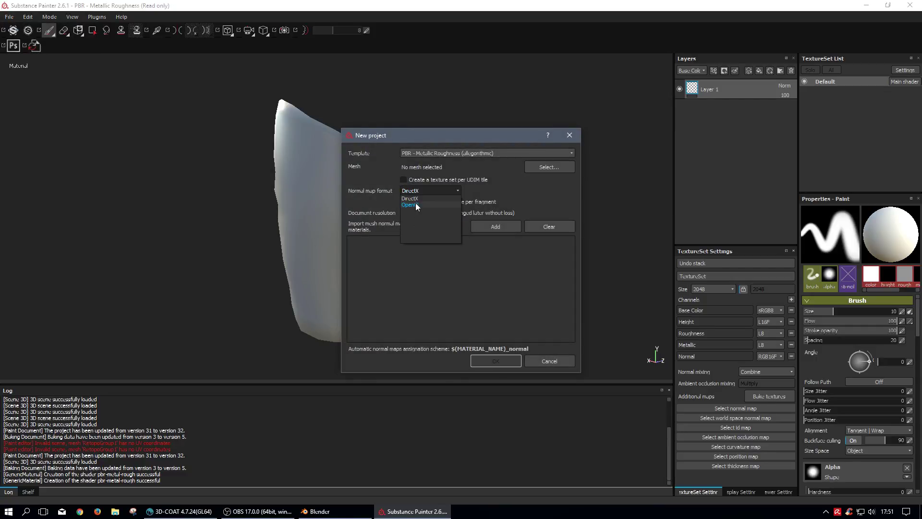
click(416, 202)
click(414, 212)
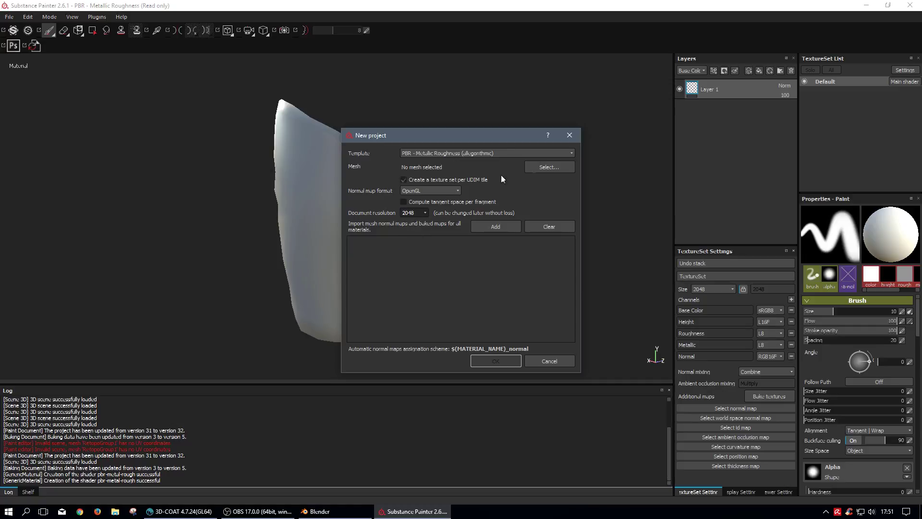
Load the re-exported RLL_retopo.obj as the mesh and create the new project.
click(543, 171)
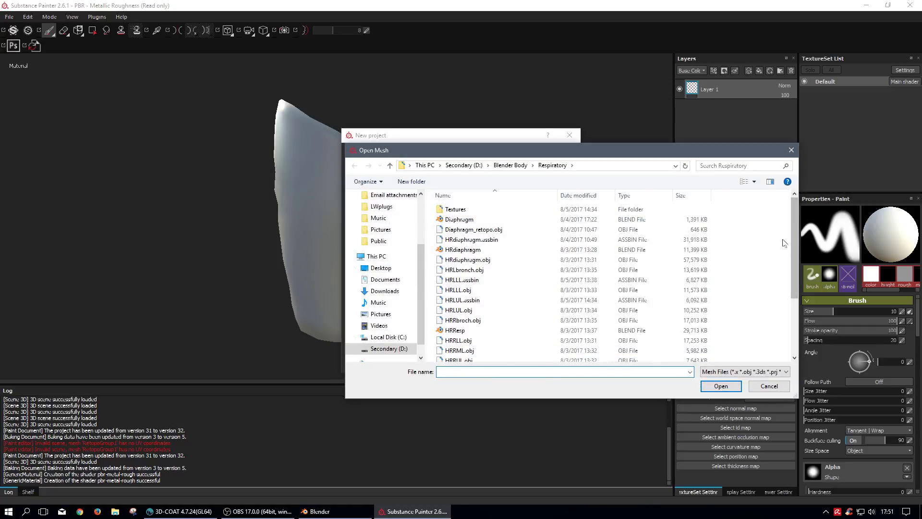
scroll(461, 351, down, 3)
click(476, 358)
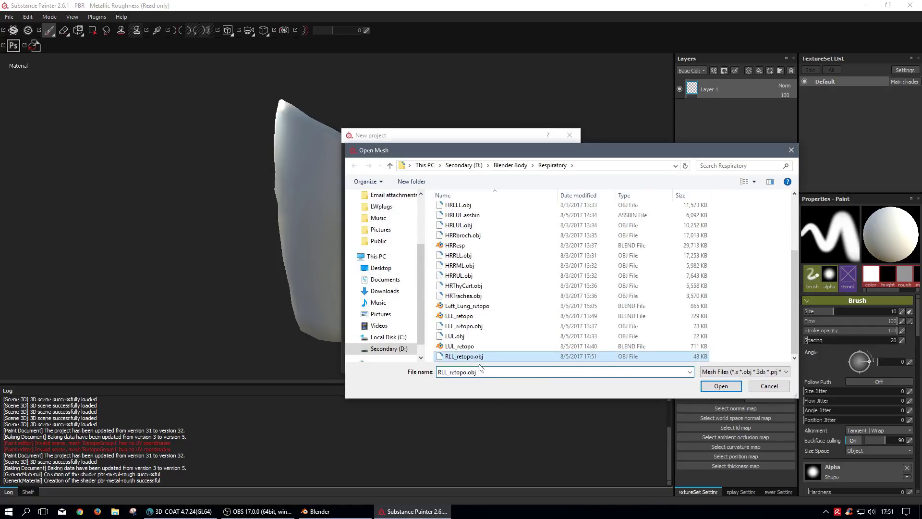
click(723, 390)
click(491, 356)
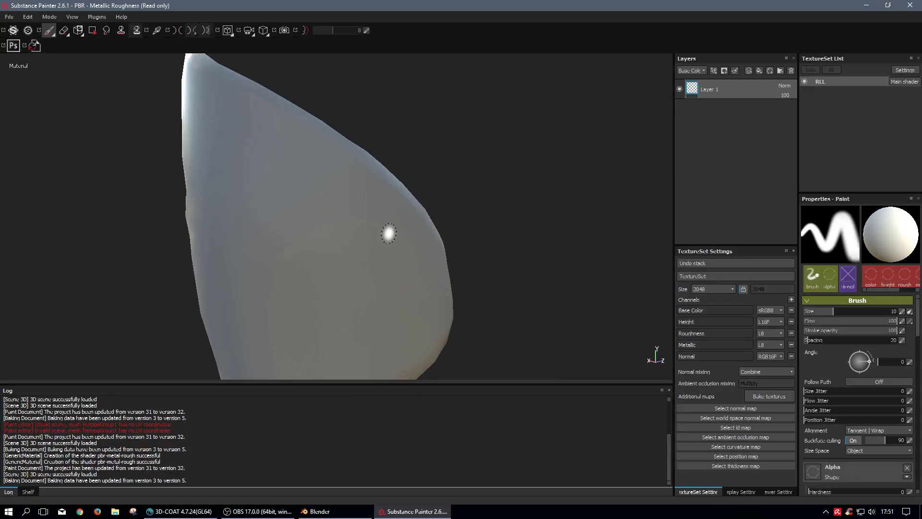
Bake all additional maps for the RLL texture set at 1024, using HRRLL.obj as the high definition mesh.
click(770, 397)
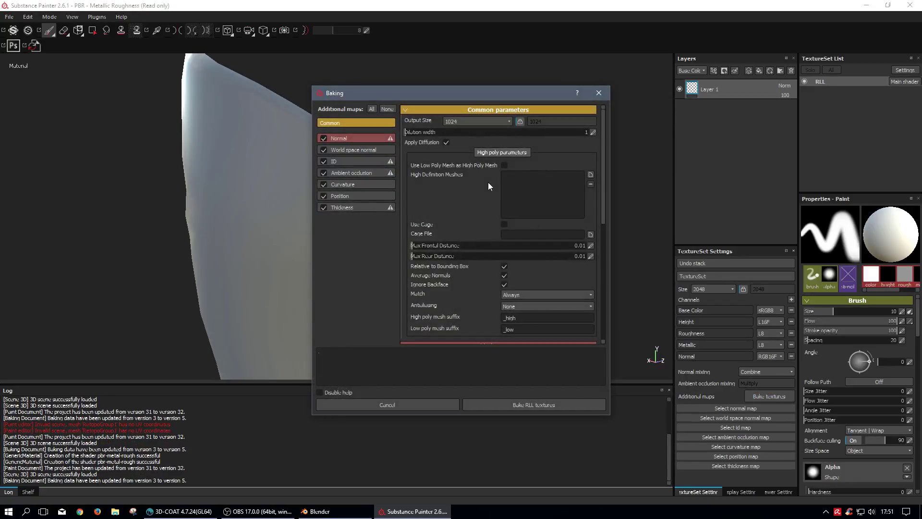
click(590, 176)
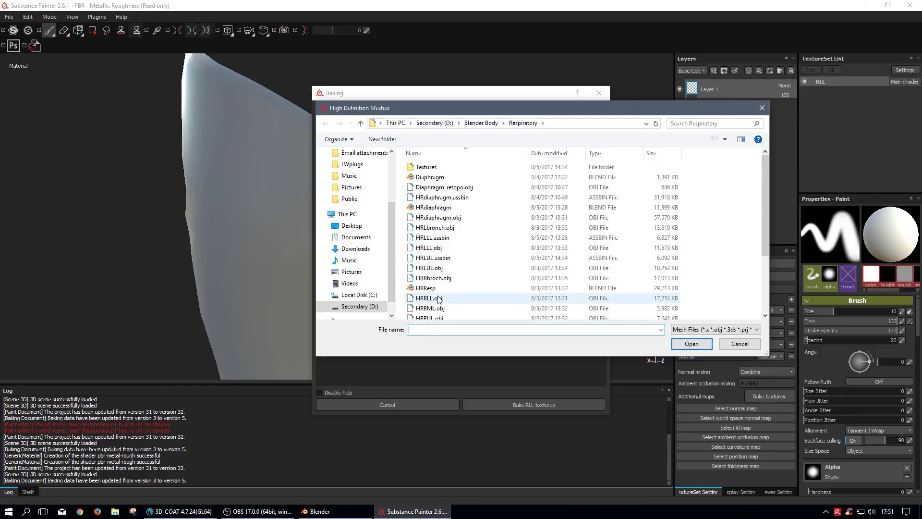
scroll(439, 299, down, 1)
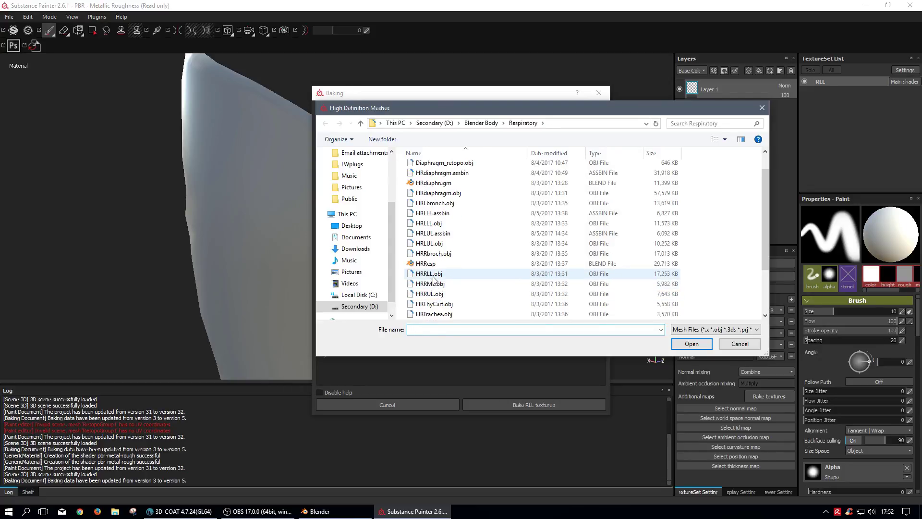
click(434, 274)
click(692, 343)
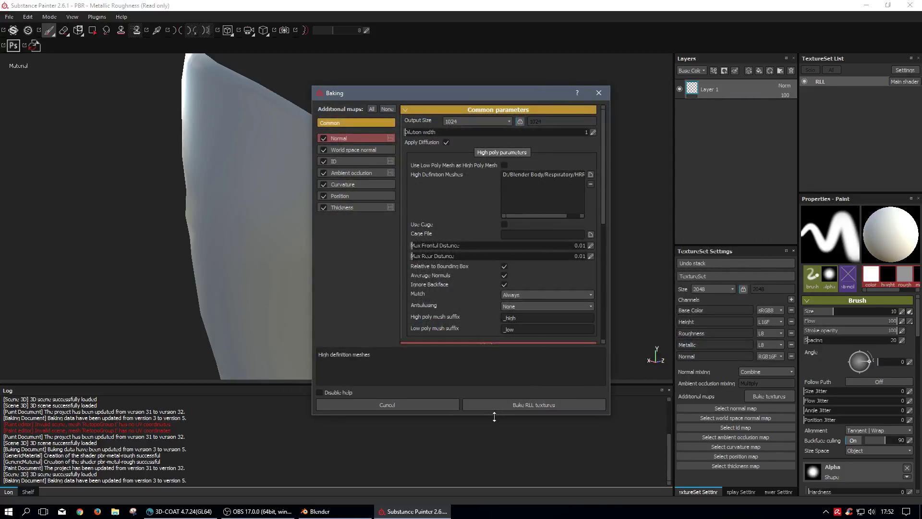
click(495, 405)
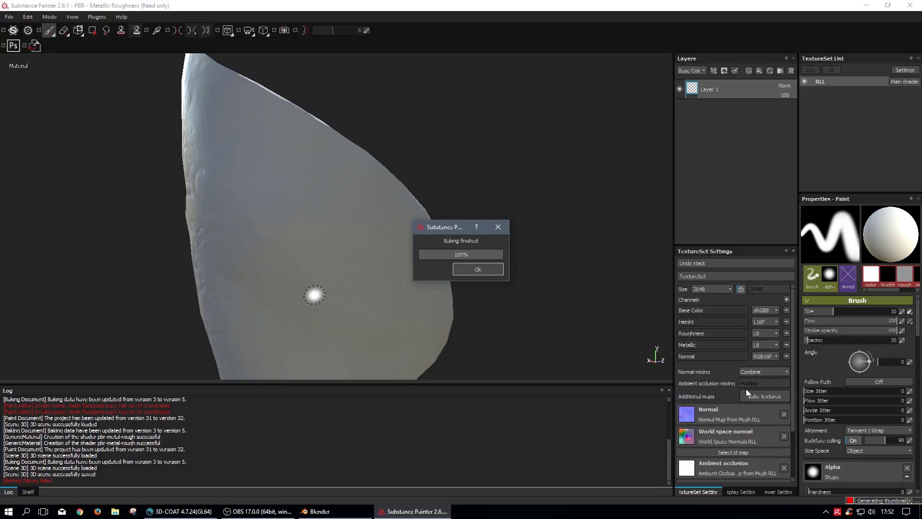
Inspect the baked surface detail on the lobe from several sides.
scroll(293, 263, down, 1)
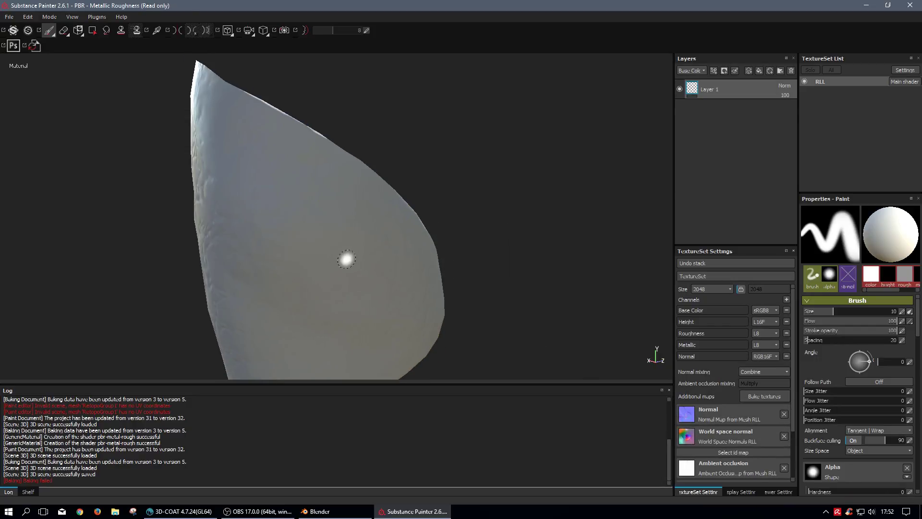
mouse_move(261, 250)
alt+mouse_down()
mouse_move(383, 250)
mouse_move(486, 226)
mouse_move(273, 219)
alt+mouse_up()
mouse_move(315, 198)
alt+mouse_down()
mouse_move(258, 257)
mouse_move(391, 253)
mouse_move(248, 241)
alt+mouse_up()
mouse_move(248, 242)
alt+right_down()
mouse_move(249, 252)
mouse_move(274, 92)
alt+right_up()
alt+right_drag(266, 259, 257, 157)
mouse_move(258, 157)
alt+mouse_down()
mouse_move(307, 182)
mouse_move(532, 245)
mouse_move(264, 269)
mouse_move(176, 319)
mouse_move(153, 313)
mouse_move(362, 286)
mouse_move(436, 264)
mouse_move(233, 285)
mouse_move(162, 283)
mouse_move(239, 248)
mouse_move(11, 227)
mouse_move(403, 250)
mouse_move(267, 255)
mouse_move(405, 276)
mouse_move(454, 261)
mouse_move(329, 265)
mouse_move(395, 267)
alt+mouse_up()
mouse_move(395, 268)
alt+right_down()
mouse_move(422, 278)
mouse_move(408, 145)
mouse_move(418, 103)
alt+right_up()
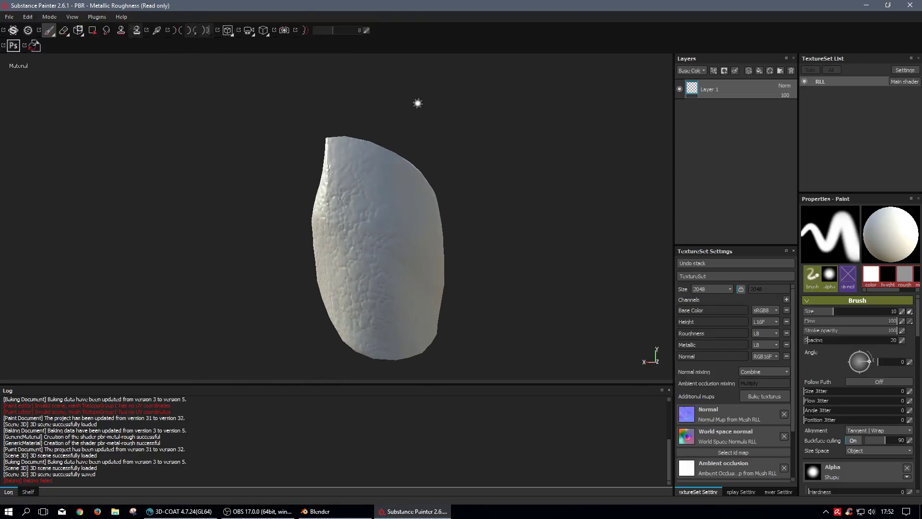
Apply the Skin Feverish smart material to the RLL mesh.
click(28, 491)
scroll(52, 466, down, 2)
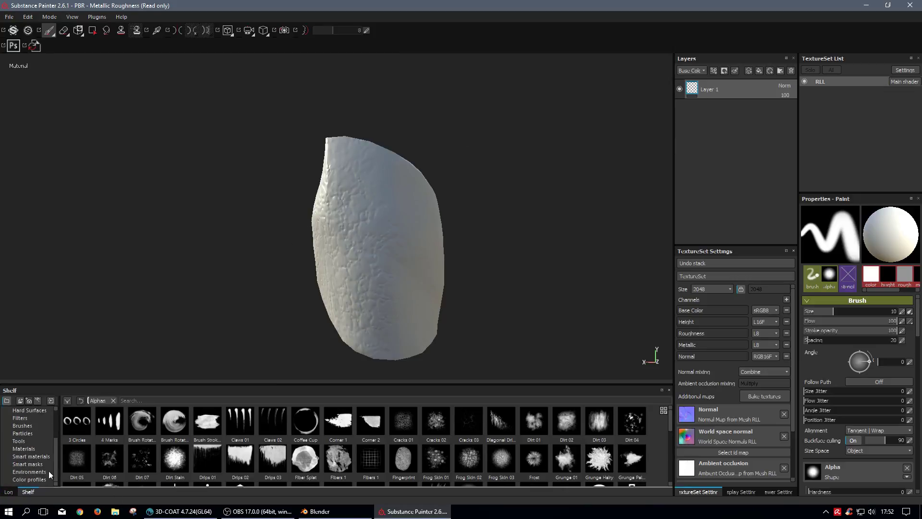
click(32, 457)
scroll(225, 438, down, 3)
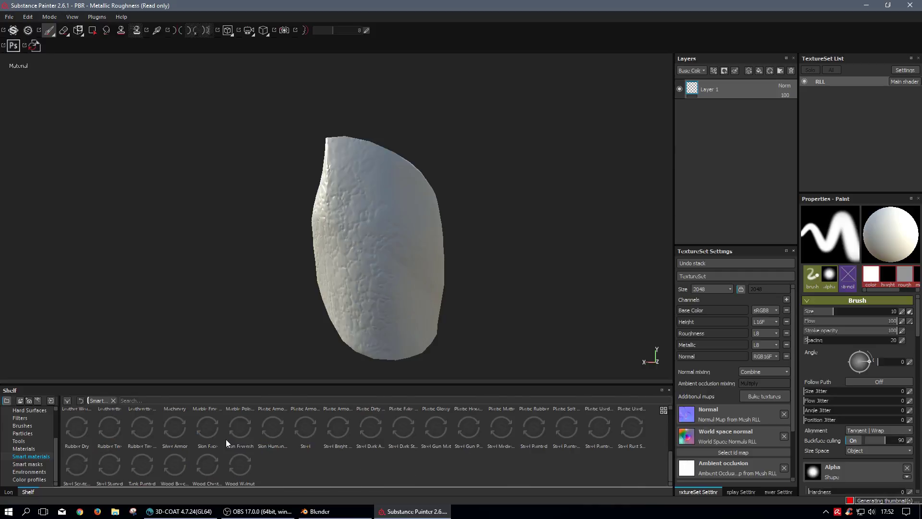
drag(241, 434, 400, 267)
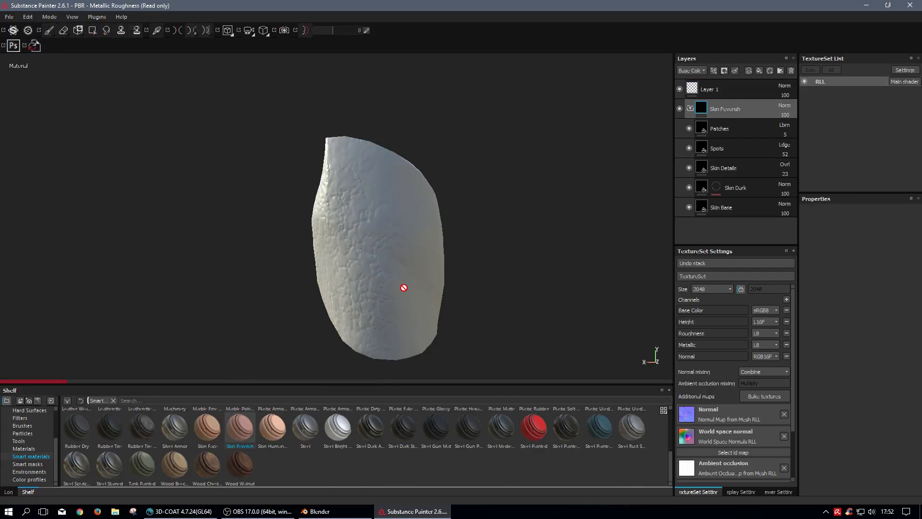
alt+drag(449, 288, 262, 310)
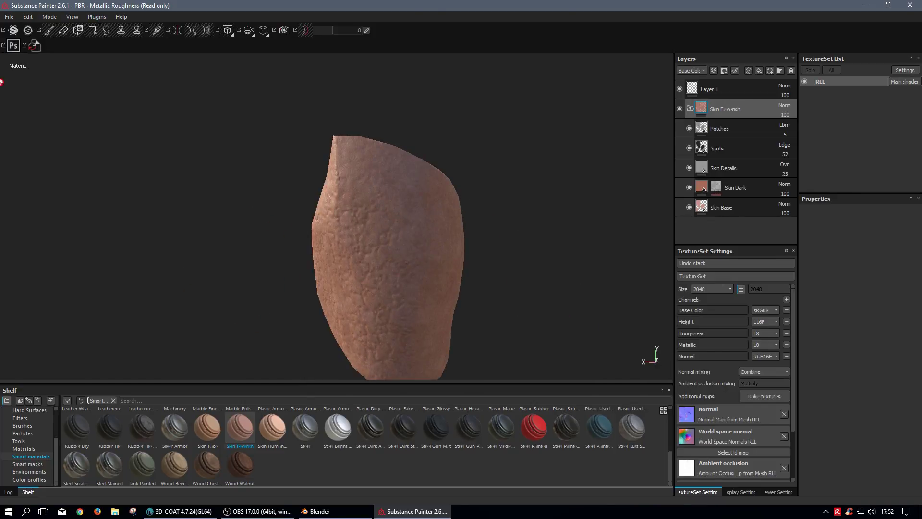
Export the RLL textures as 8-bit PNG into the Textures folder inside Blender Body's Respiratory folder on the D drive.
click(9, 19)
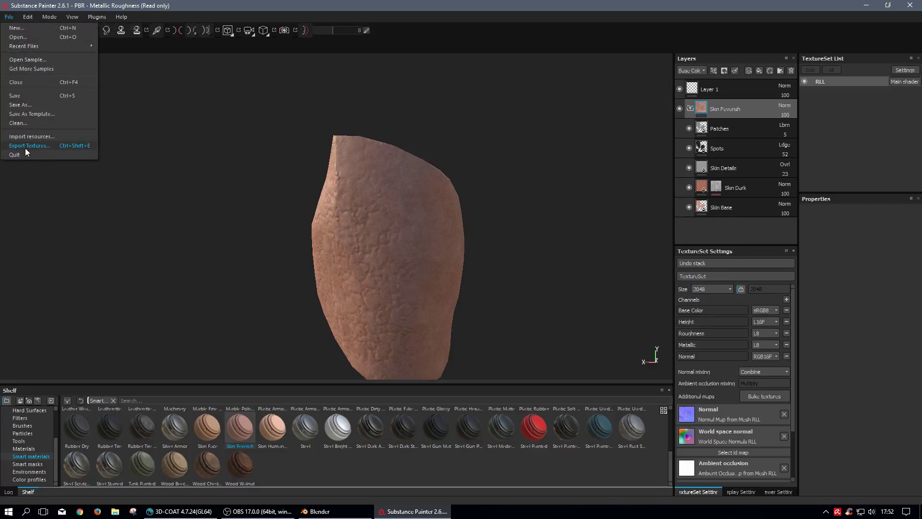
click(26, 147)
click(394, 129)
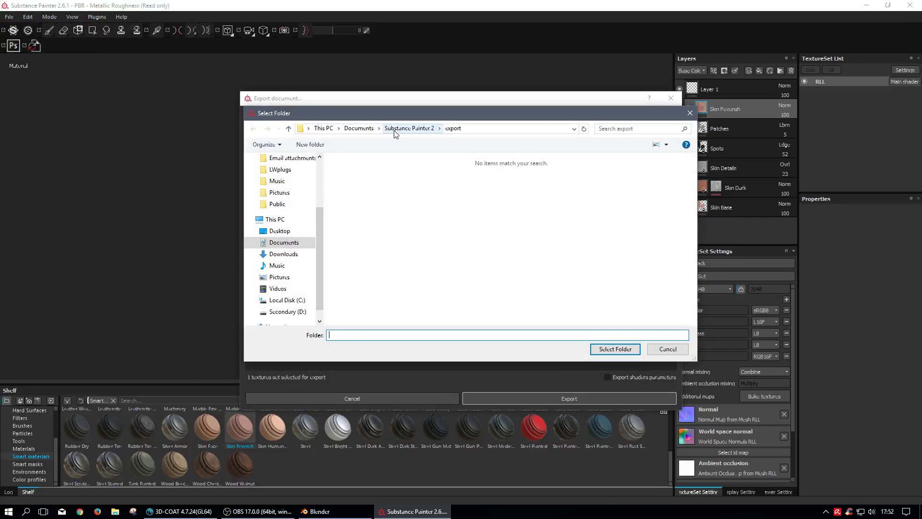
click(303, 312)
double_click(361, 244)
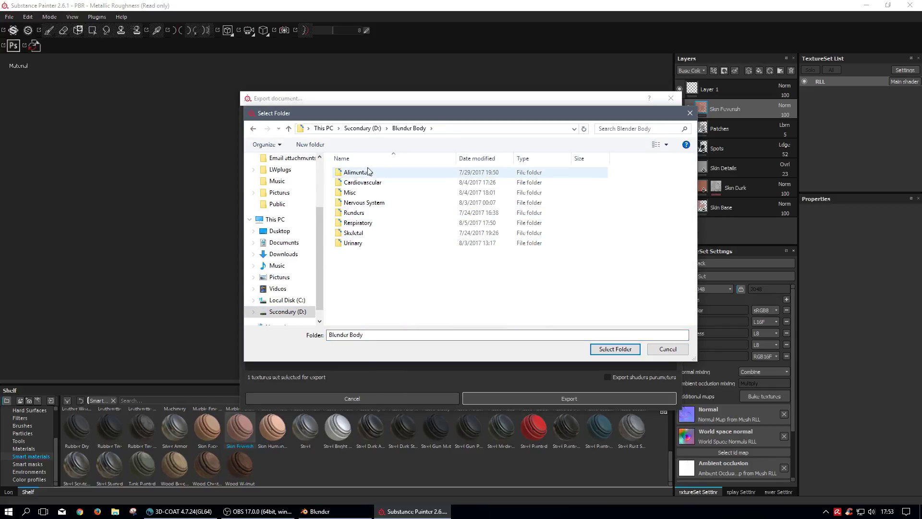
double_click(357, 222)
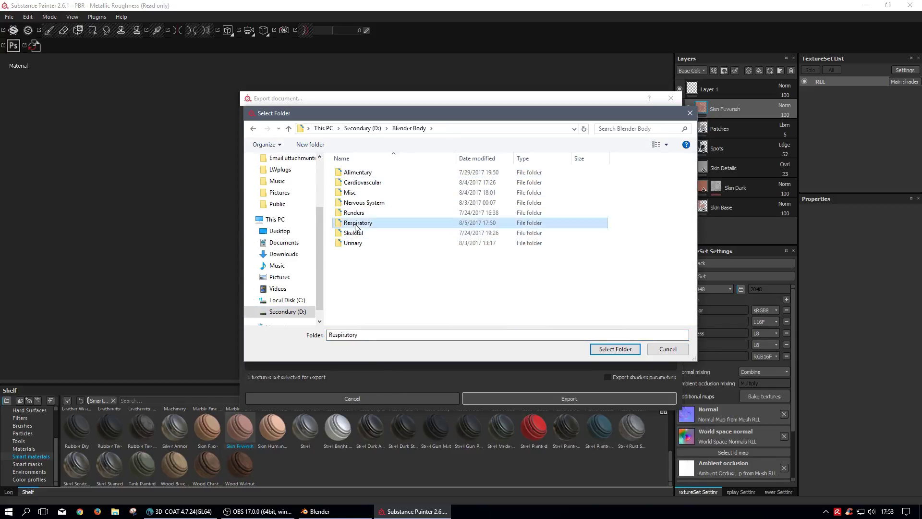
double_click(354, 174)
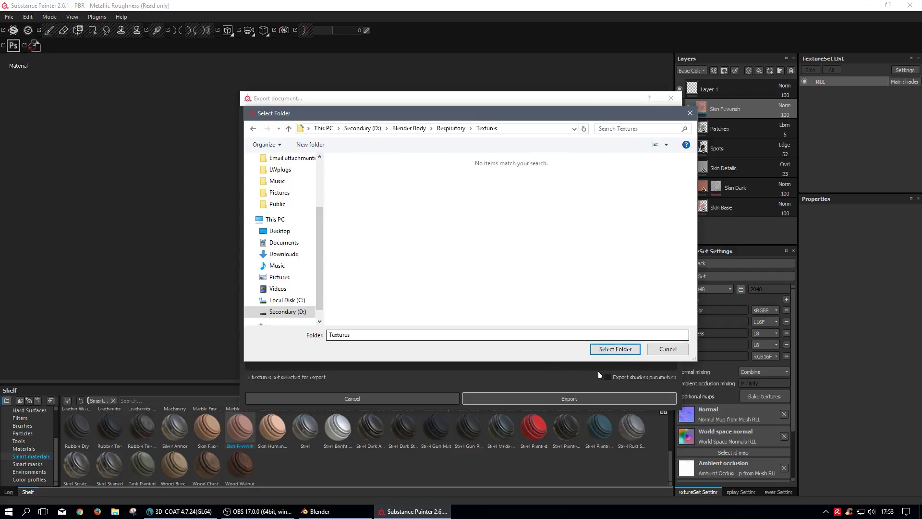
click(615, 349)
click(575, 398)
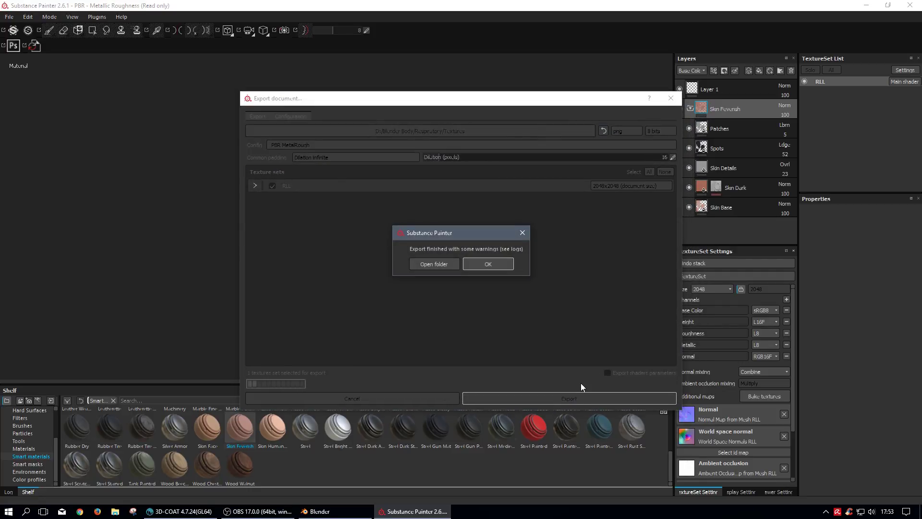
Open the export folder and check the RLL_retopo texture files, then close it.
click(436, 264)
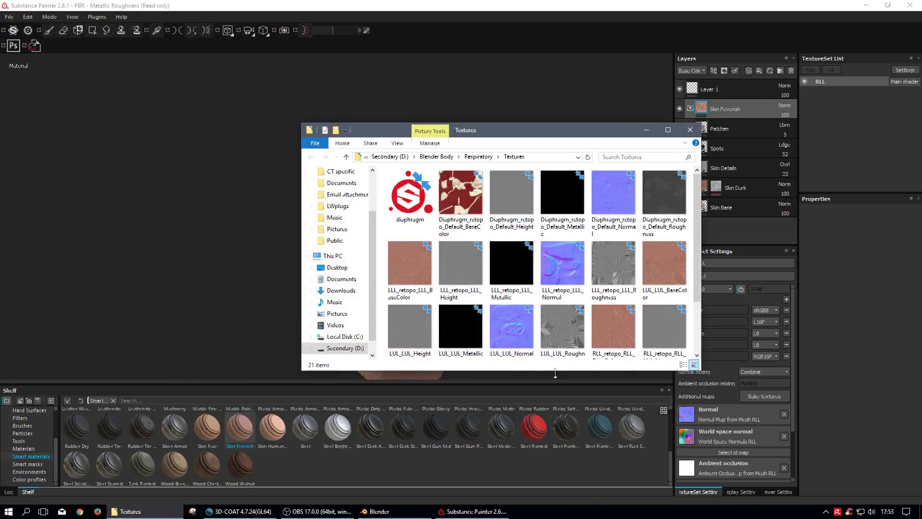
scroll(612, 274, down, 3)
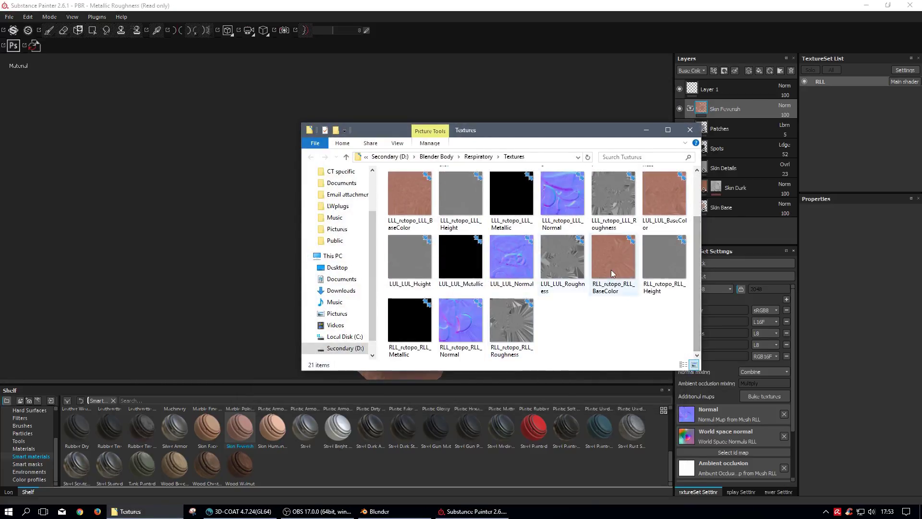
click(690, 129)
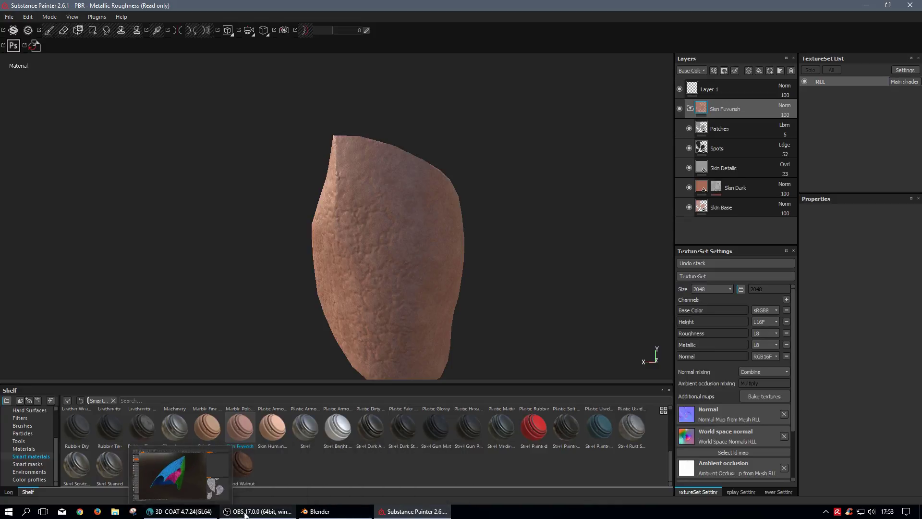
Switch to Blender and split the 3D view vertically, making the new area a UV/Image Editor.
click(307, 513)
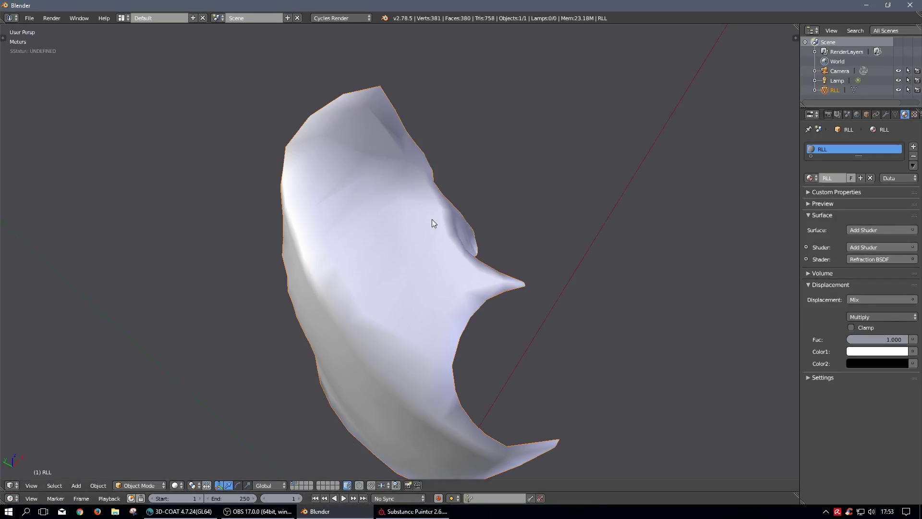
middle_drag(488, 261, 490, 241)
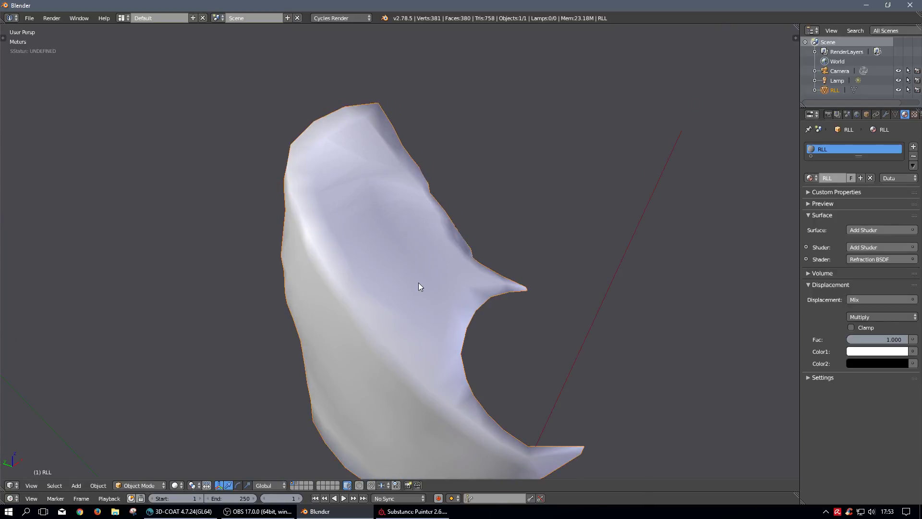
drag(795, 38, 500, 193)
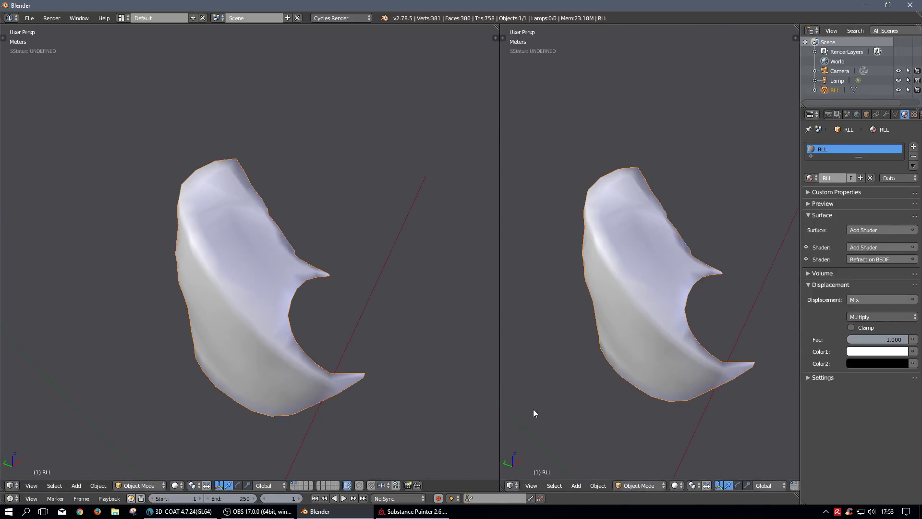
click(511, 485)
click(523, 411)
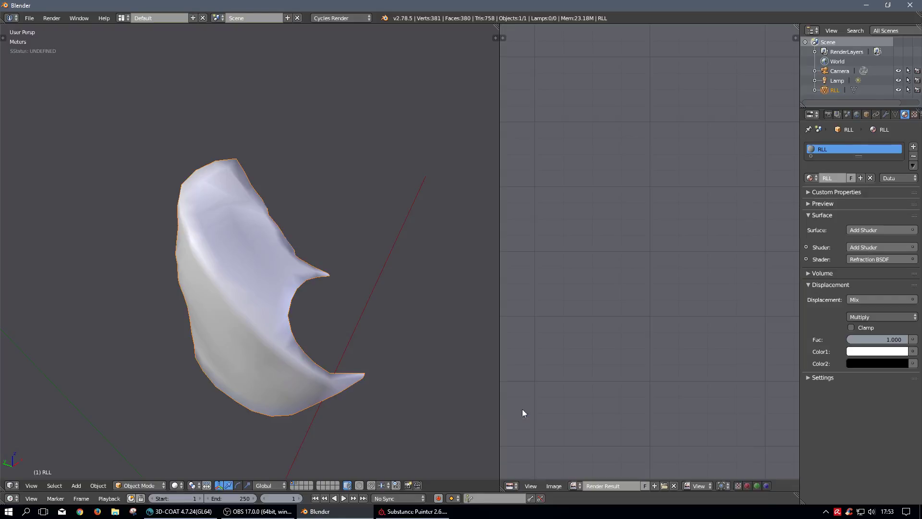
Create a blank 1024 x 1024 px image named Untitled in Edit Mode and check the RLL UV layout, then return to Object Mode.
key(Tab)
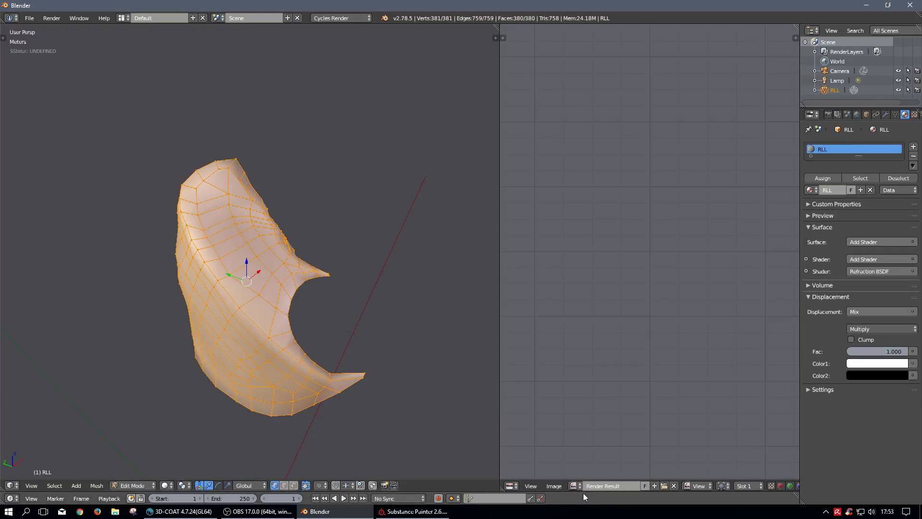
click(574, 485)
click(555, 486)
click(571, 475)
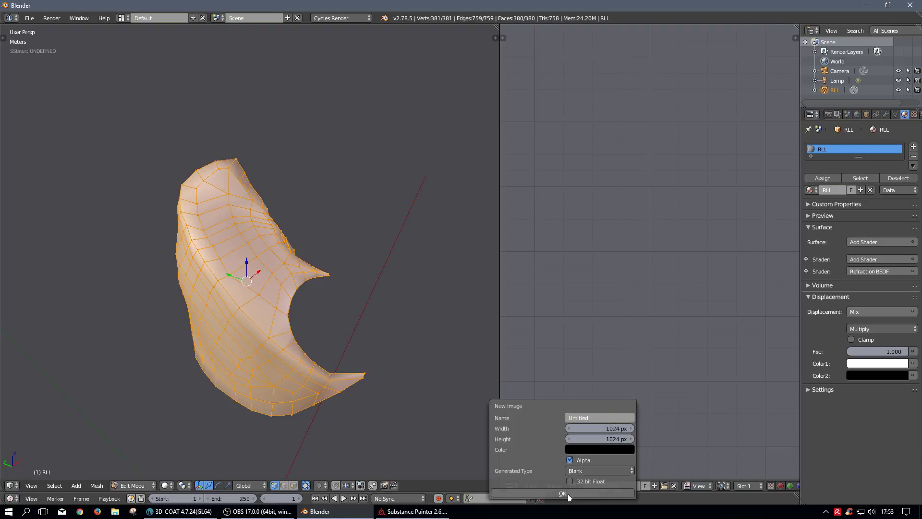
click(569, 498)
scroll(635, 314, down, 4)
scroll(636, 314, up, 2)
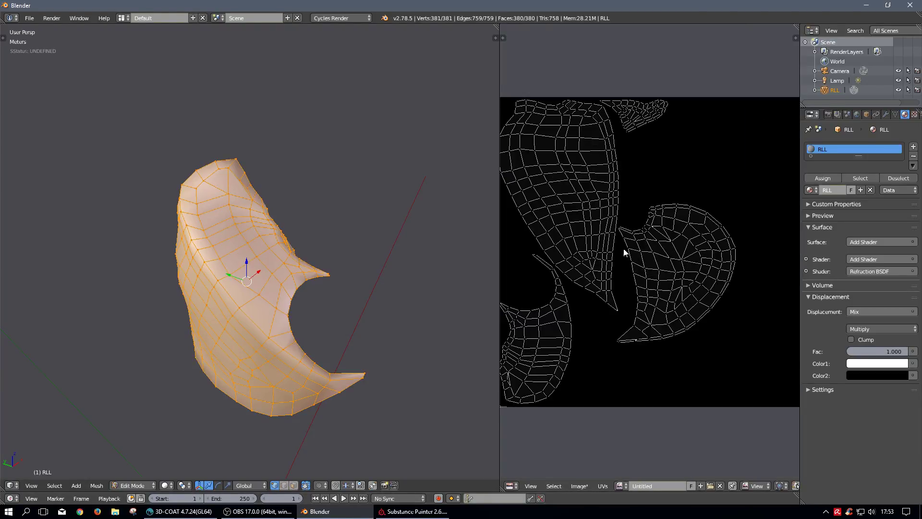
key(Tab)
middle_drag(265, 283, 334, 284)
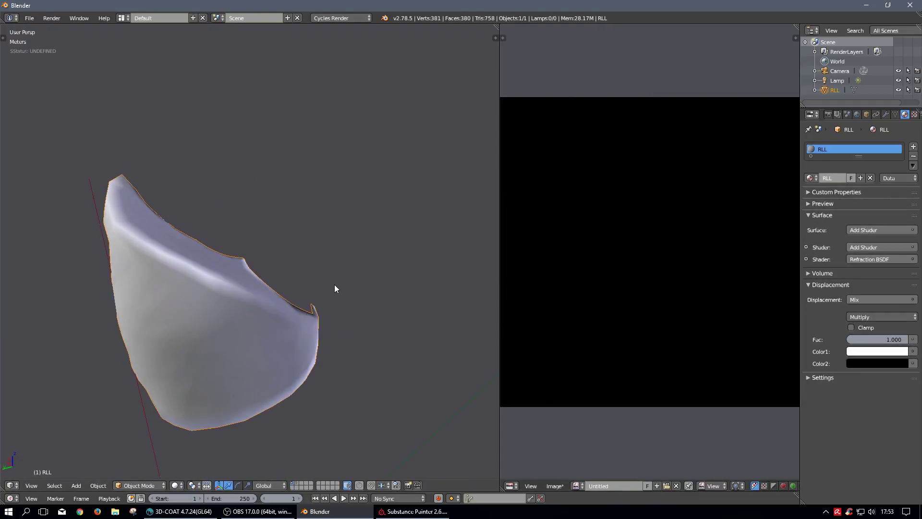
Change the image area to the Node Editor and delete all nodes of the RLL material.
click(510, 486)
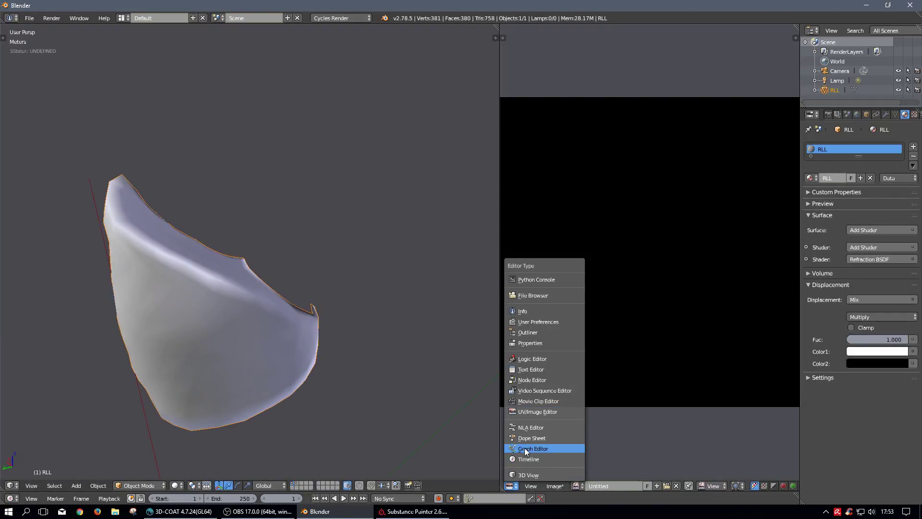
click(532, 379)
scroll(626, 247, down, 6)
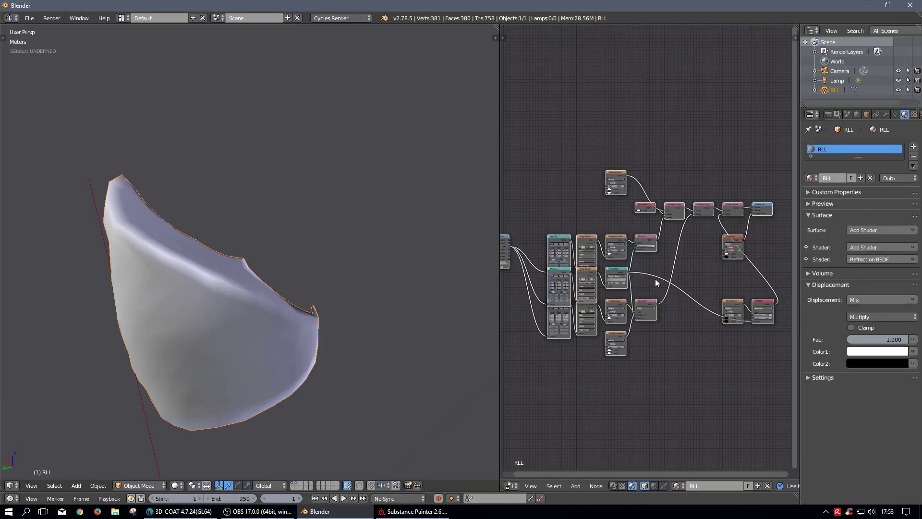
key(a)
key(x)
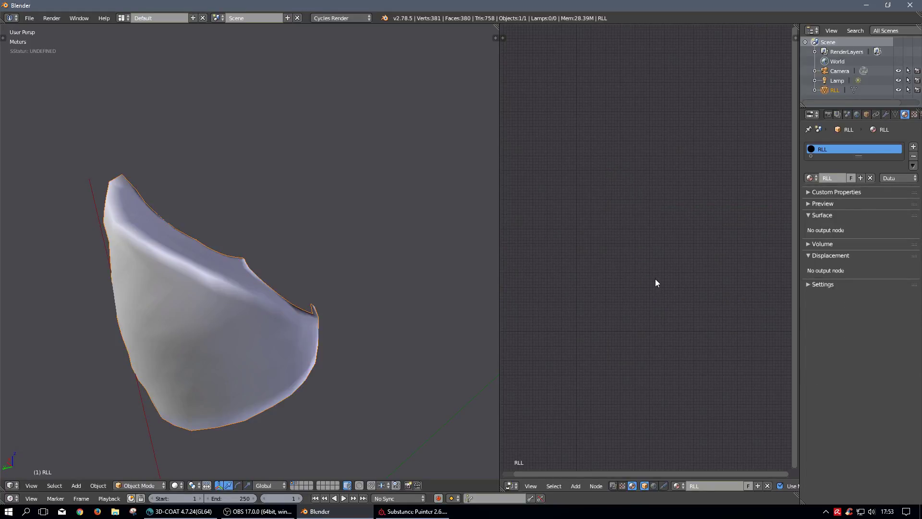
Add a PRMan Material output node to the empty RLL node tree.
key(shift+a)
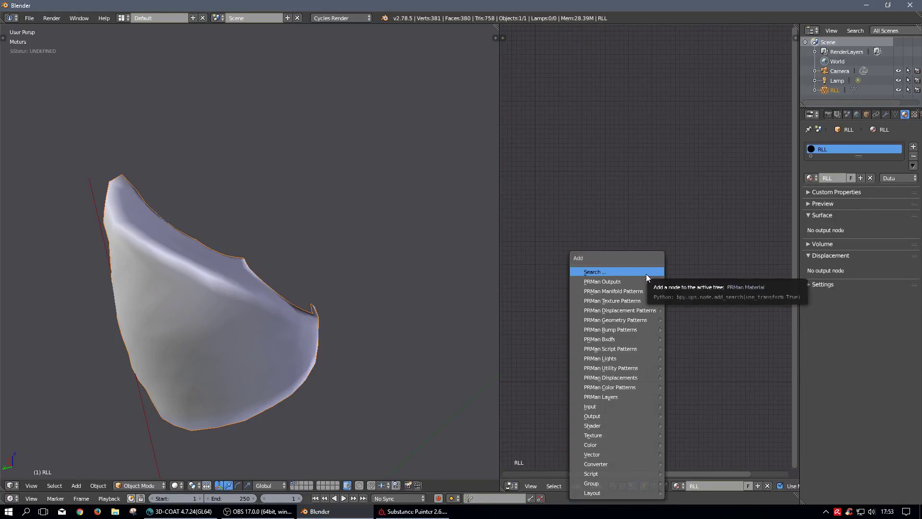
mouse_move(615, 282)
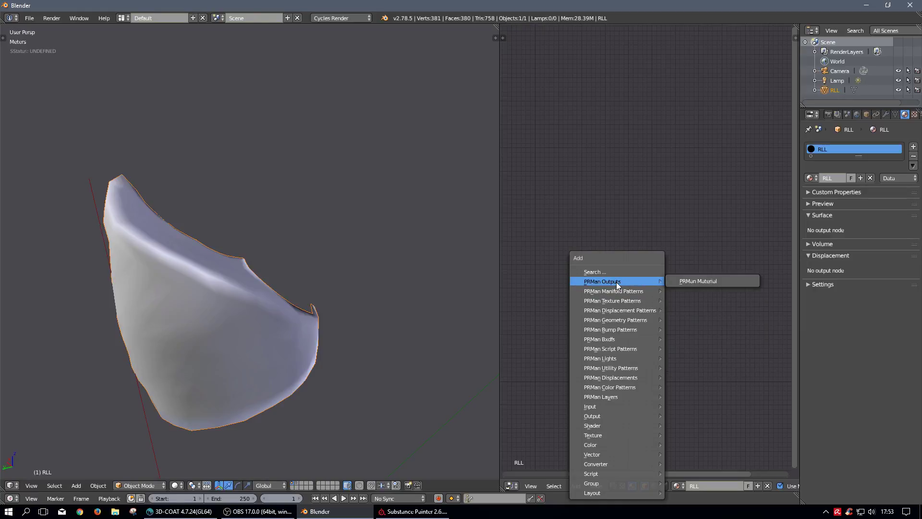
click(724, 282)
click(711, 215)
Add a PxrSurface Bxdf node to the RLL node tree, placed before the PRMan Material output.
key(shift+a)
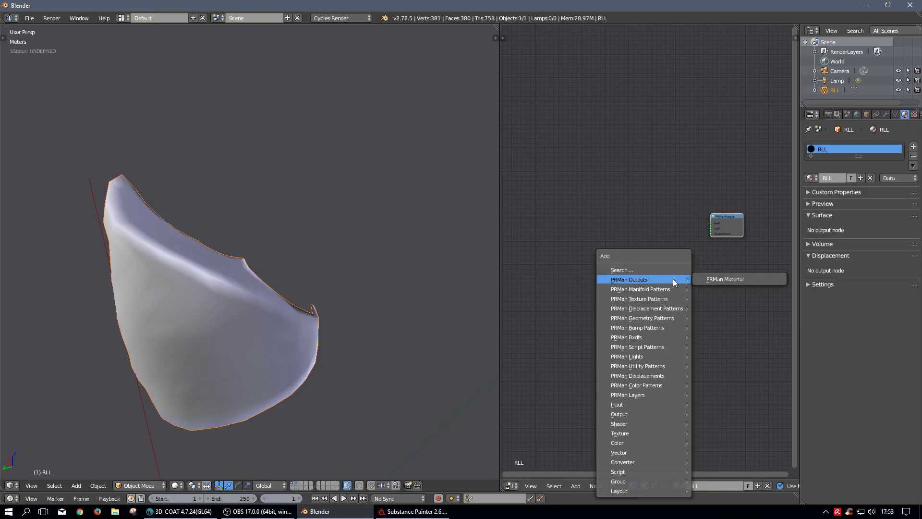
mouse_move(656, 368)
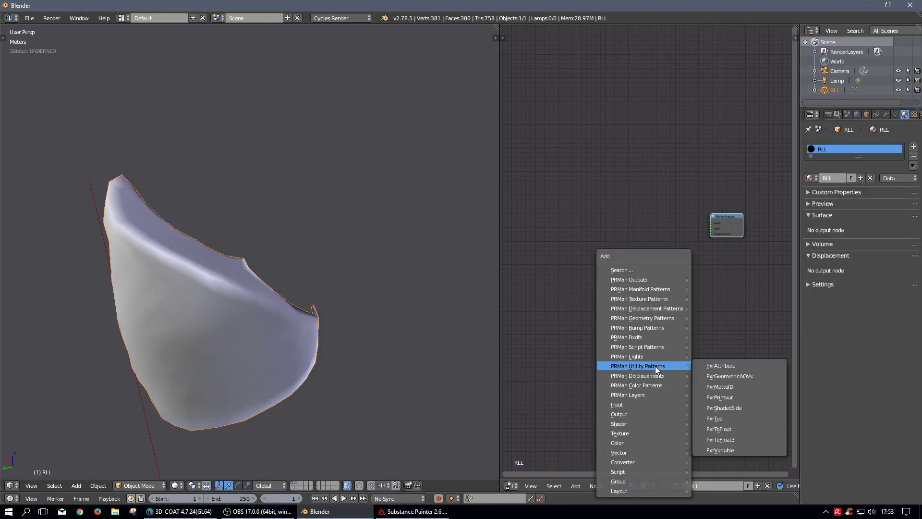
mouse_move(646, 337)
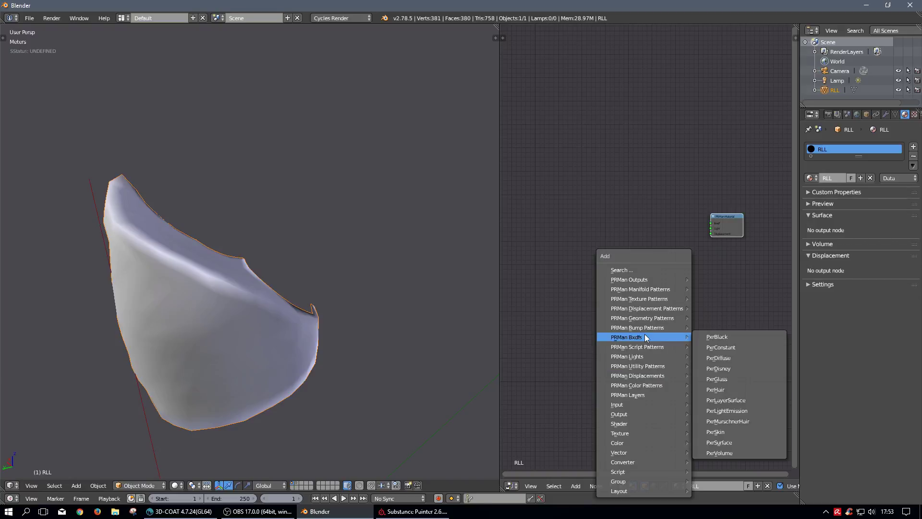
click(718, 442)
scroll(635, 237, up, 3)
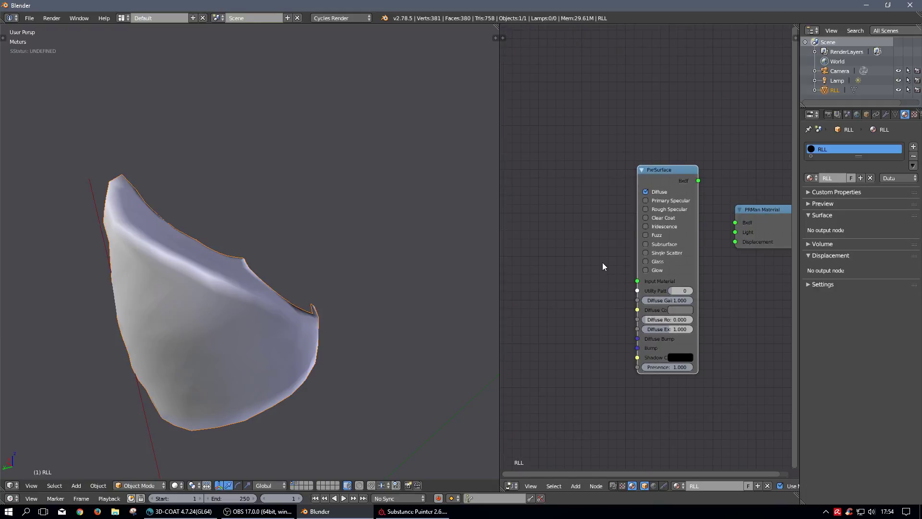
Add a PxrTexture node, duplicate it below the original, and enable Linearize on the upper copy.
key(shift+a)
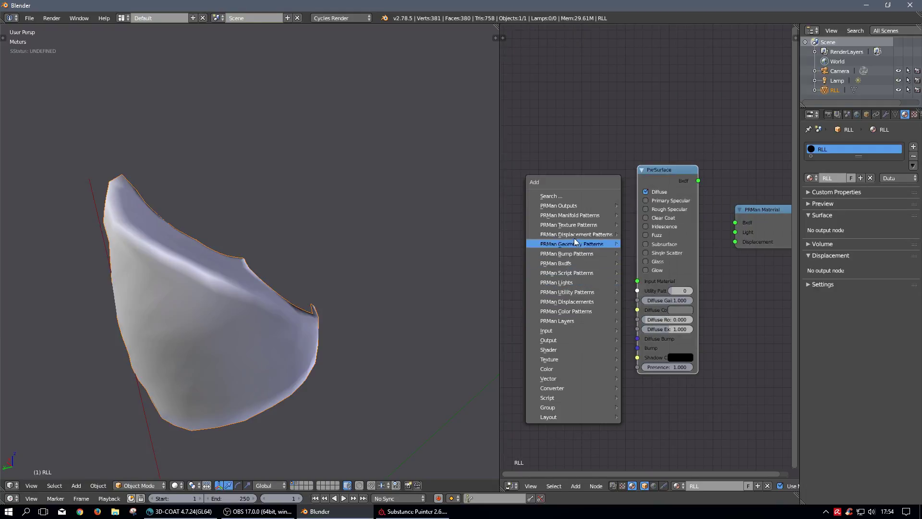
mouse_move(576, 231)
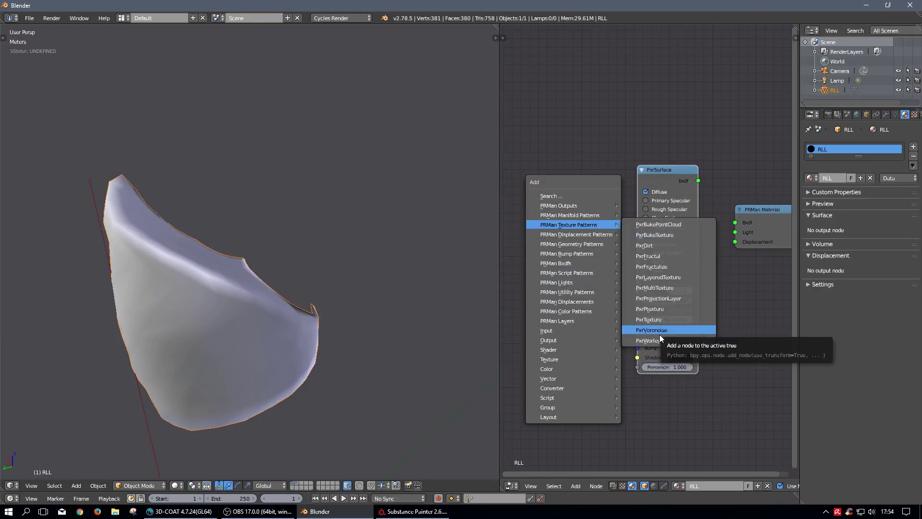
click(653, 320)
click(548, 73)
key(shift+d)
click(564, 304)
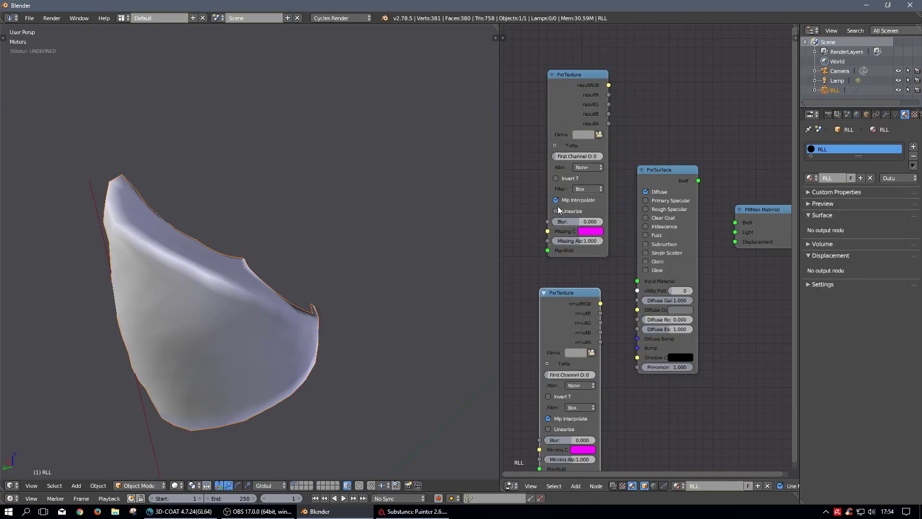
click(556, 211)
Add a PxrNormalMap node beside the two PxrTexture nodes.
middle_drag(572, 268, 660, 223)
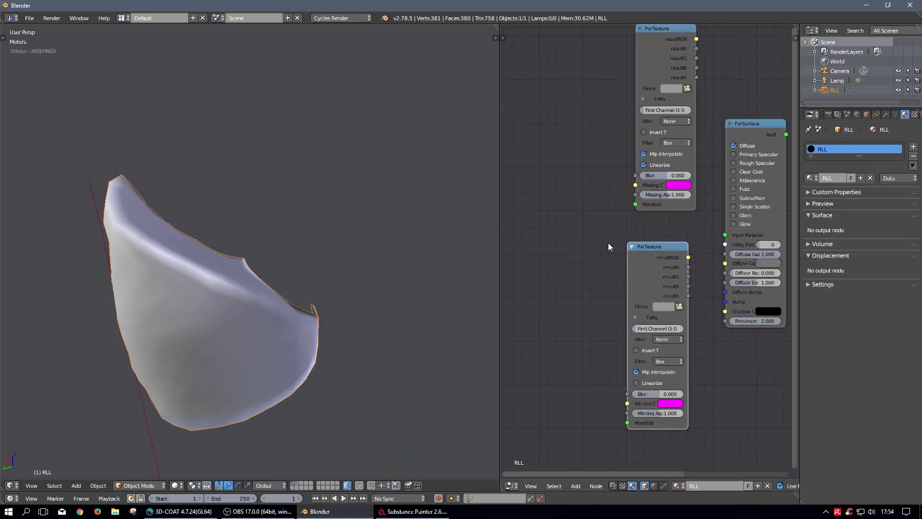
key(shift+a)
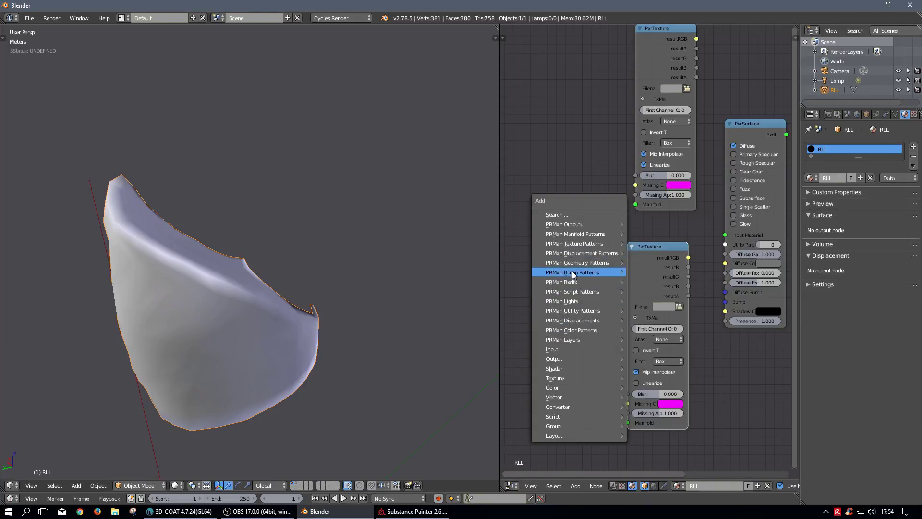
mouse_move(572, 272)
click(699, 302)
click(530, 189)
scroll(643, 269, down, 4)
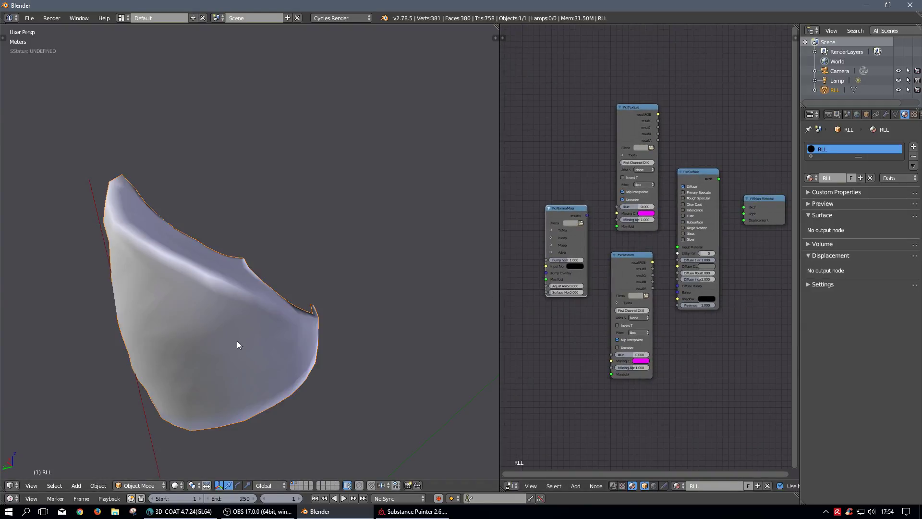
Switch the render engine to RenderMan Render and save the file as RLL_retopo in the Respiratory folder.
click(323, 19)
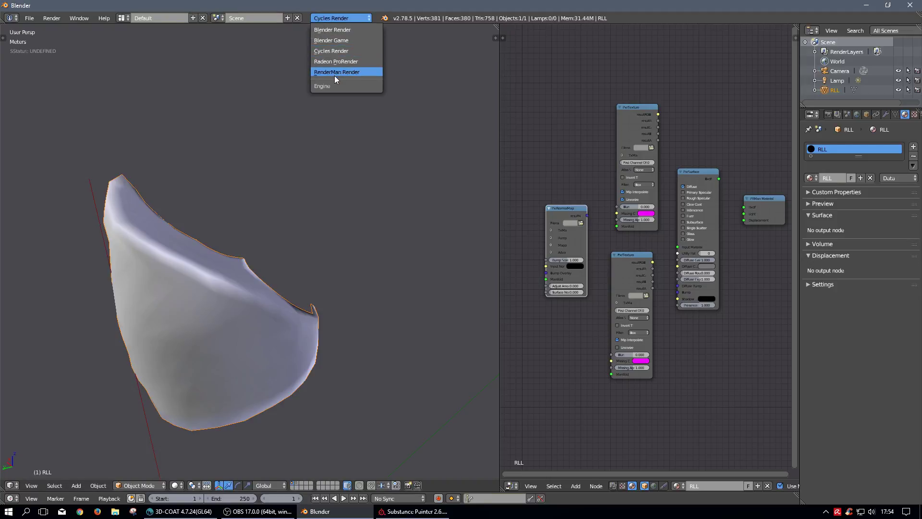
click(335, 75)
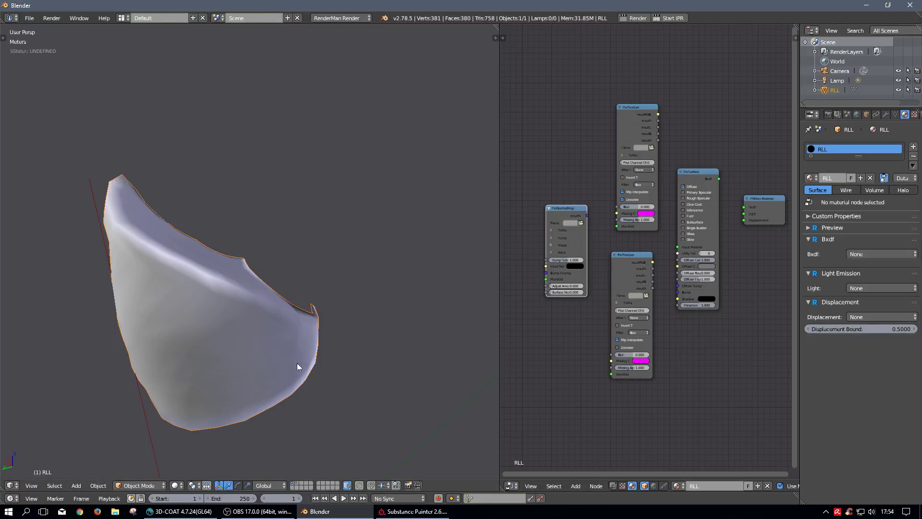
middle_drag(272, 352, 322, 302)
key(ctrl+s)
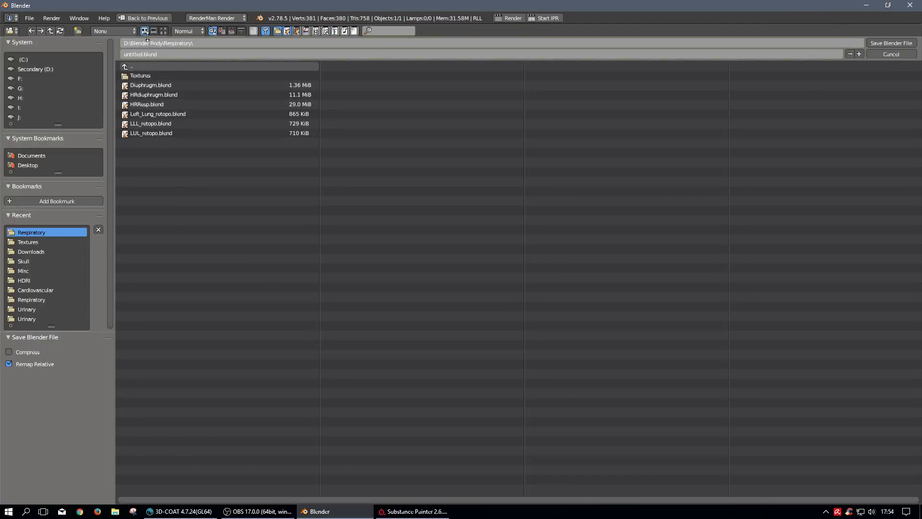
click(171, 55)
text(RLL_retopo)
key(Return)
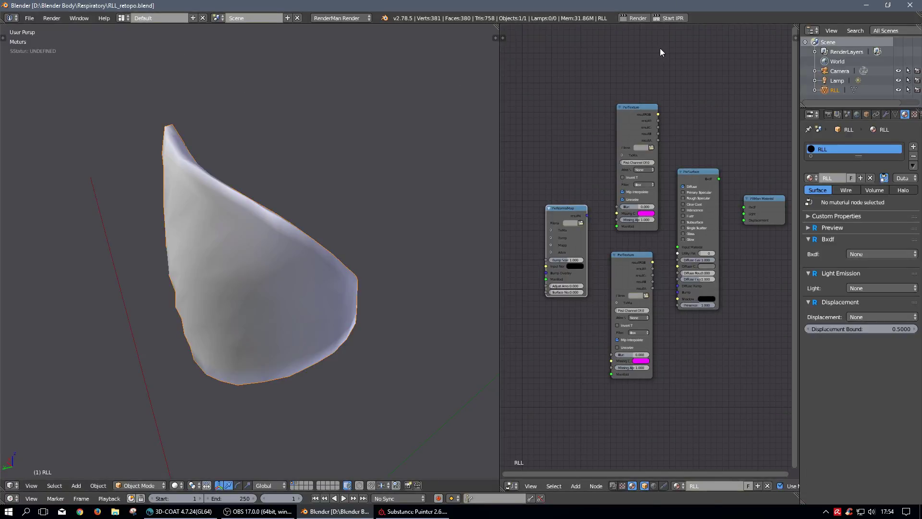
Load RLL_retopo_RLL_BaseColor.png from the Textures folder into the upper PxrTexture node.
scroll(681, 238, up, 2)
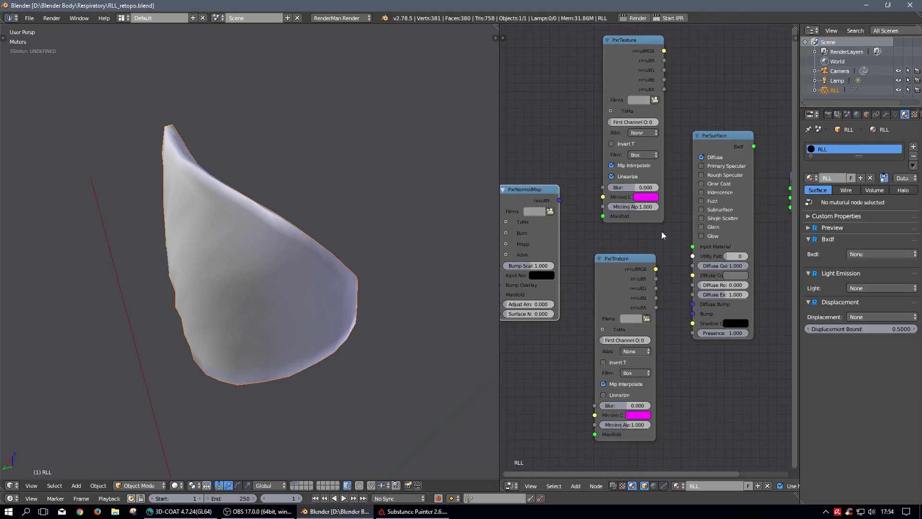
middle_drag(662, 227, 587, 214)
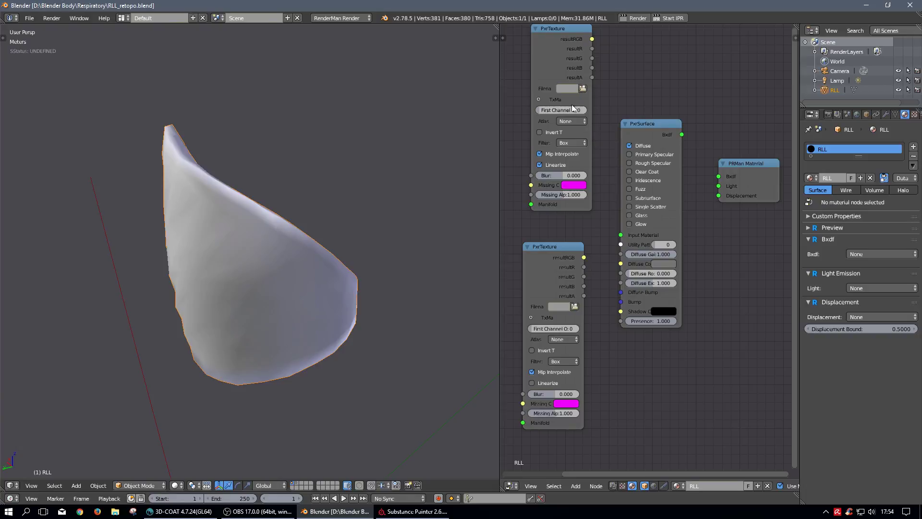
click(582, 88)
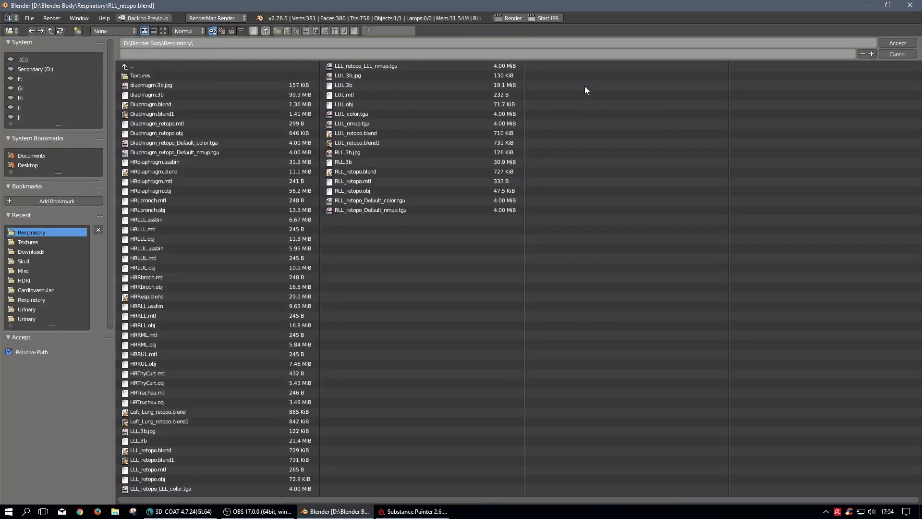
click(143, 76)
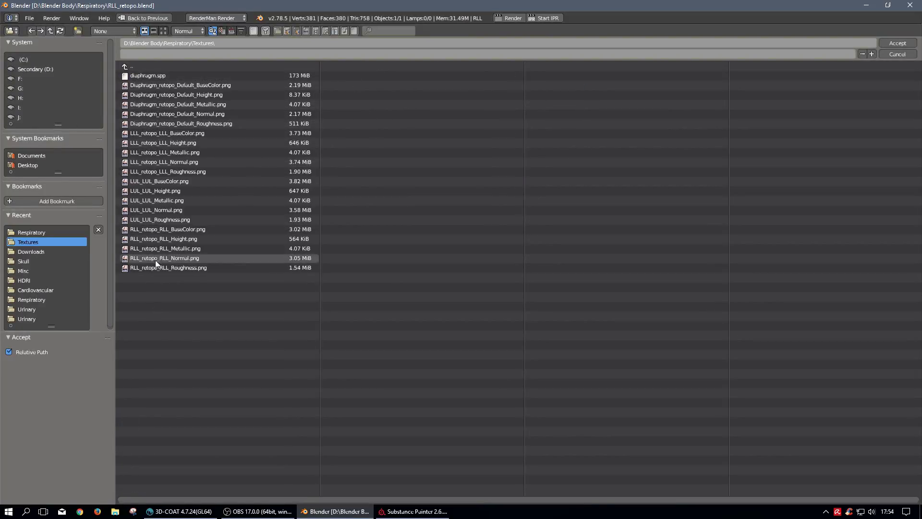
click(163, 230)
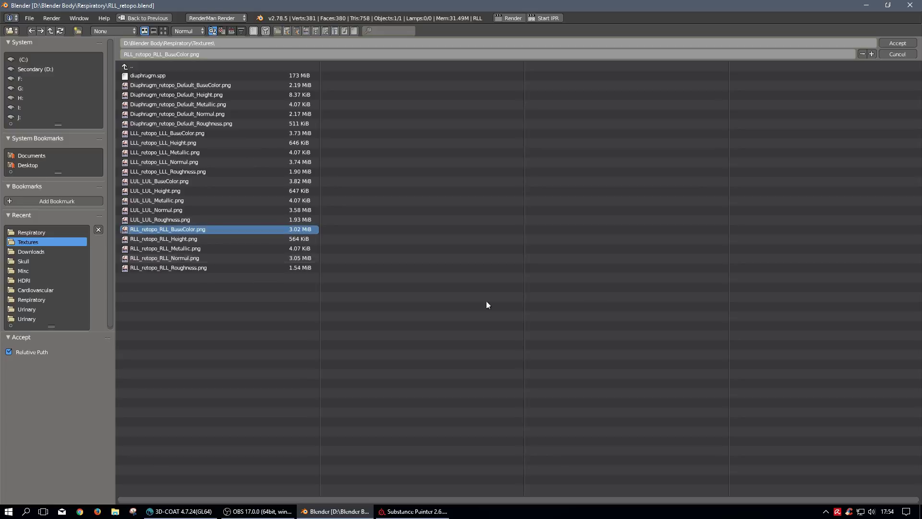
click(896, 42)
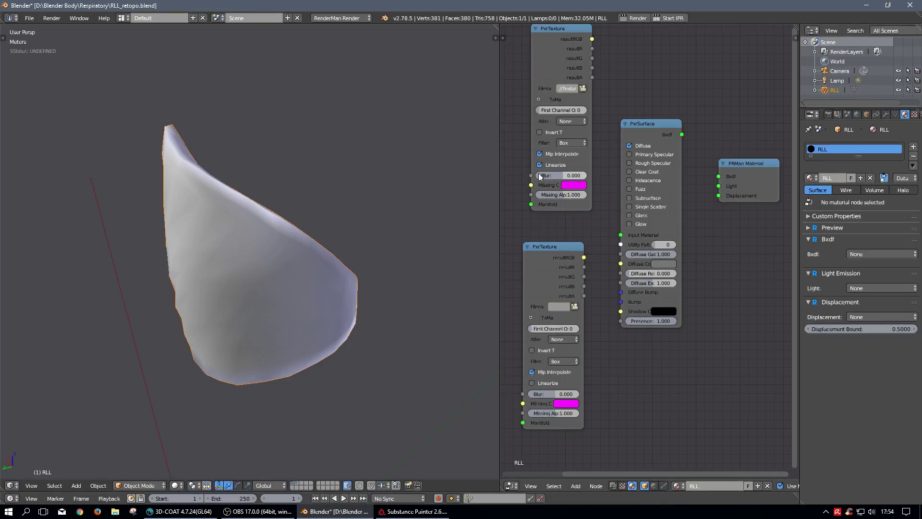
Link the upper PxrTexture's resultRGB to PxrSurface's Diffuse Color, and PxrSurface's Bxdf output to the PRMan Material.
drag(592, 38, 620, 264)
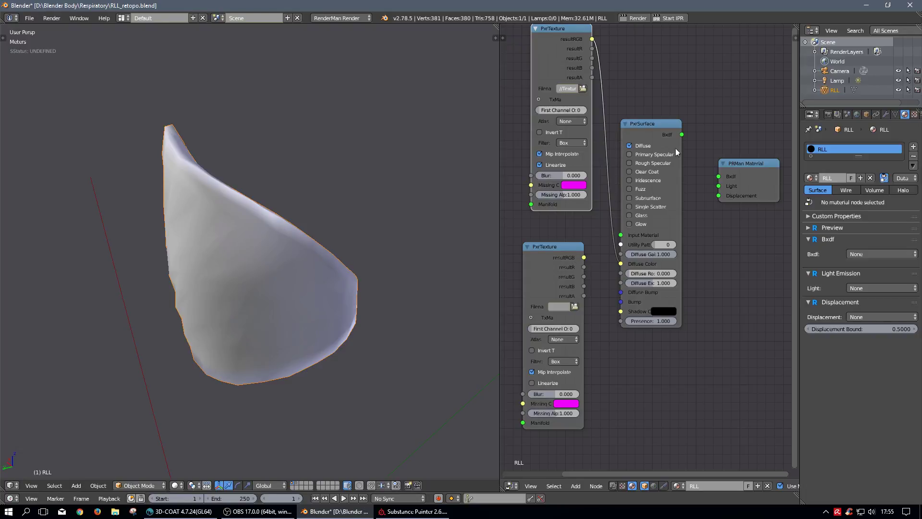
drag(681, 135, 721, 176)
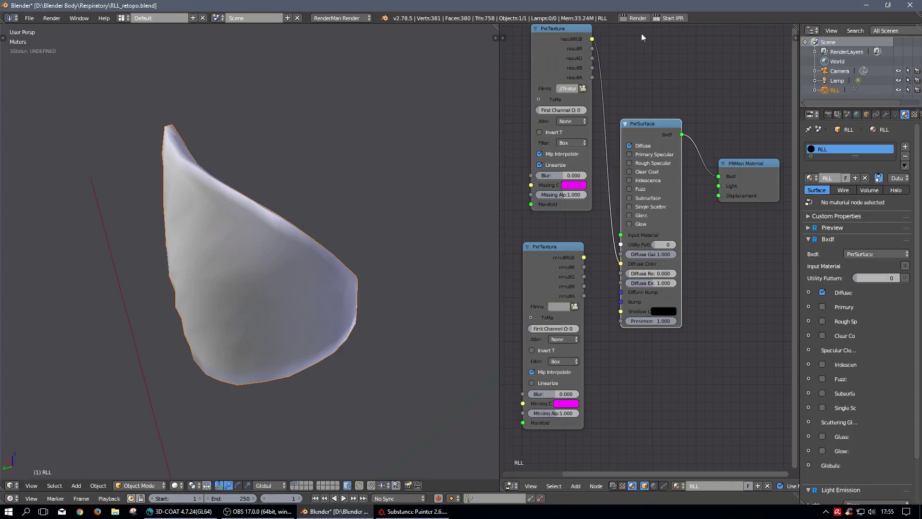
Show the layer holding the camera and lamp together with RLL, reposition the lobe, and look through the camera.
shift+click(297, 483)
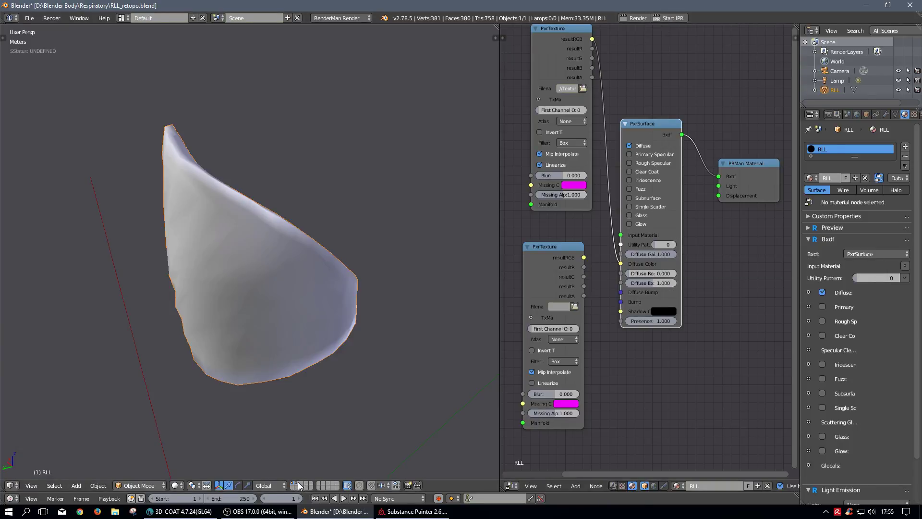
middle_drag(376, 269, 260, 252)
key(g)
click(278, 284)
key(KP_0)
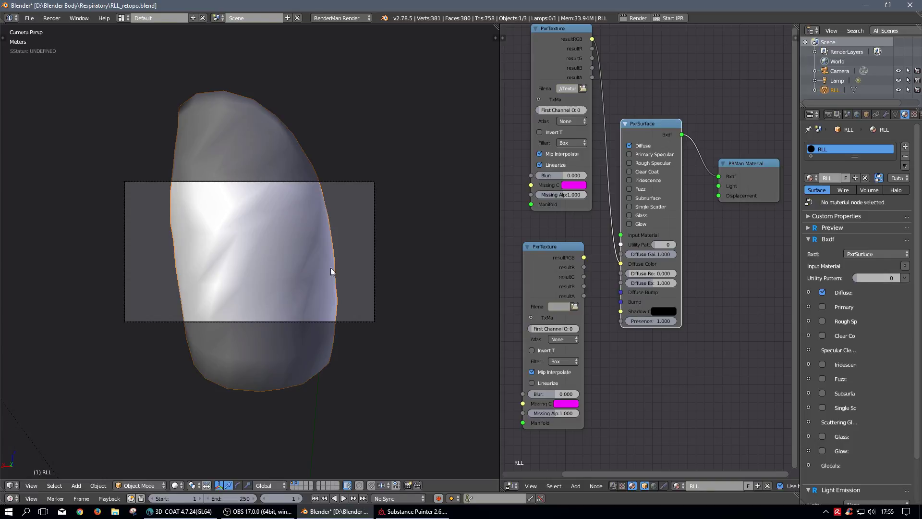
Lock the camera to the view, frame the whole lobe within the camera border, and release the lock.
key(n)
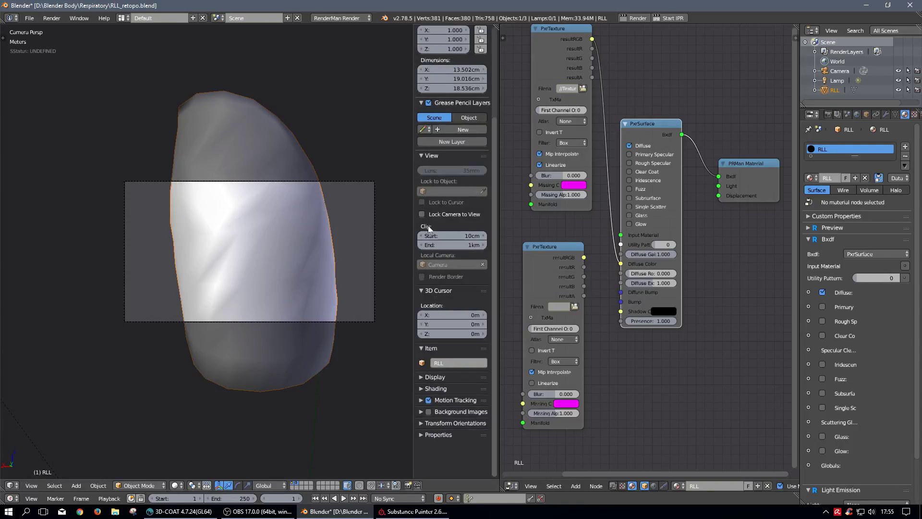
click(422, 214)
scroll(288, 252, down, 4)
middle_drag(292, 252, 290, 281)
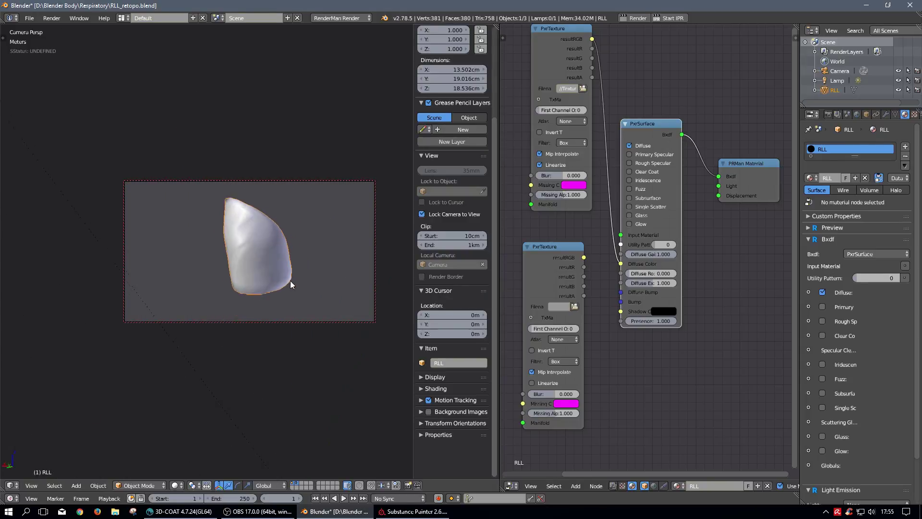
scroll(290, 284, up, 2)
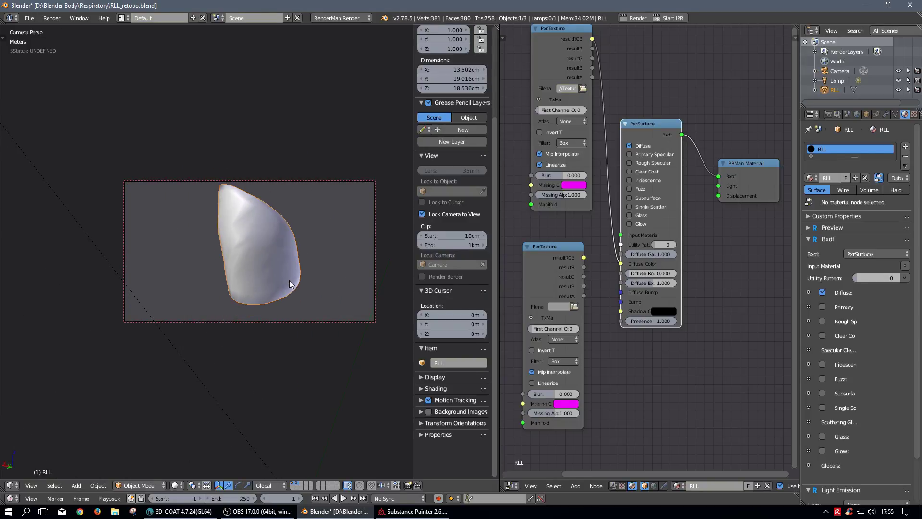
click(422, 214)
Start the interactive RenderMan render and fit the rendered lobe in the render window for inspection.
click(665, 18)
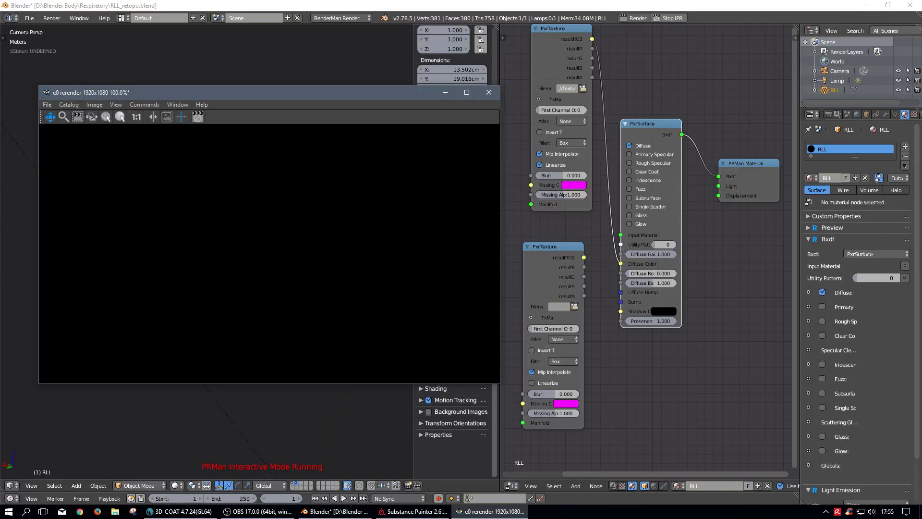
scroll(431, 244, down, 2)
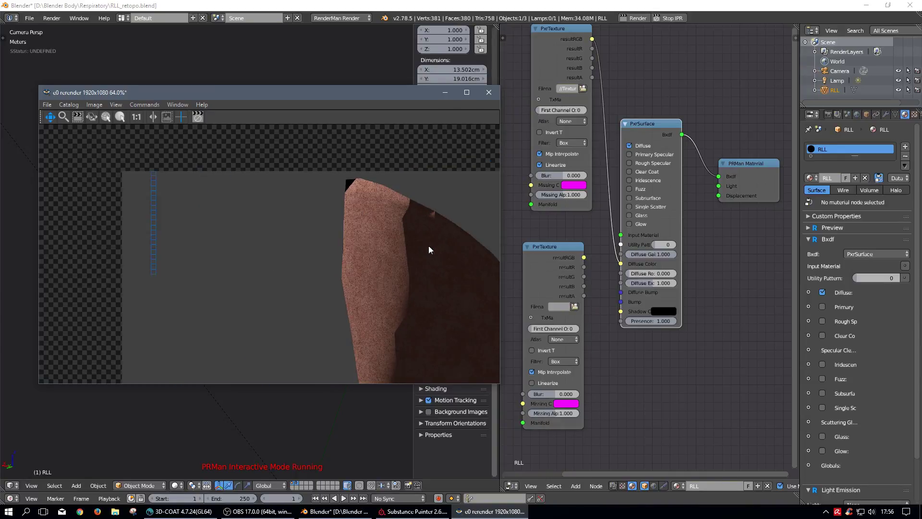
drag(416, 281, 234, 202)
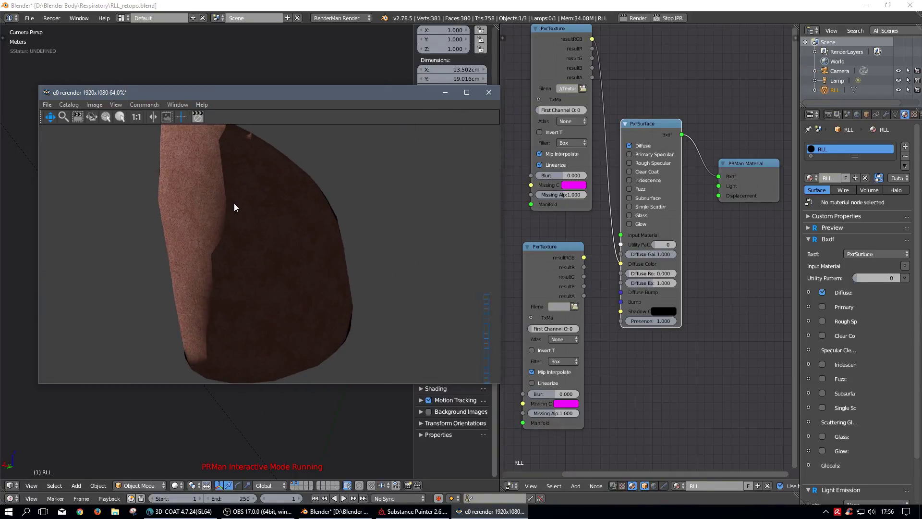
scroll(247, 212, down, 1)
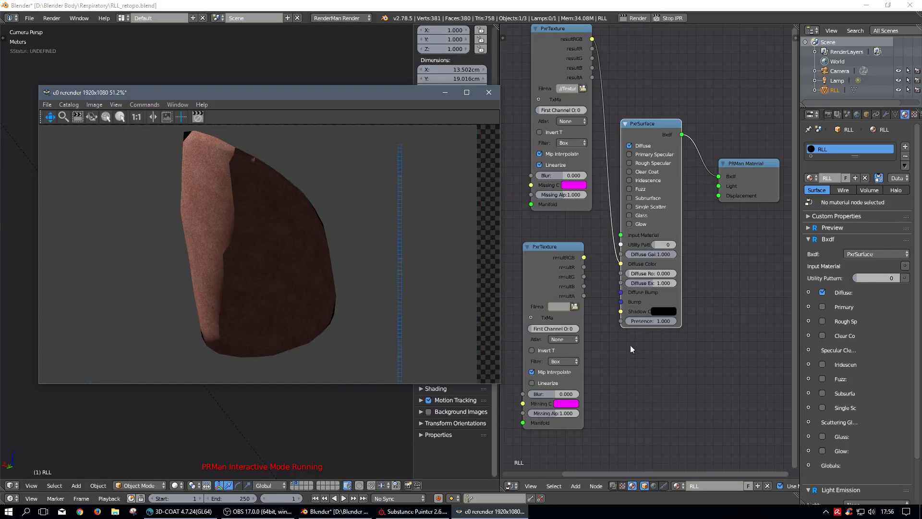
Enable Primary Specular on the PxrSurface node and set its first specular colour to 0.1 in all RGB channels.
click(629, 154)
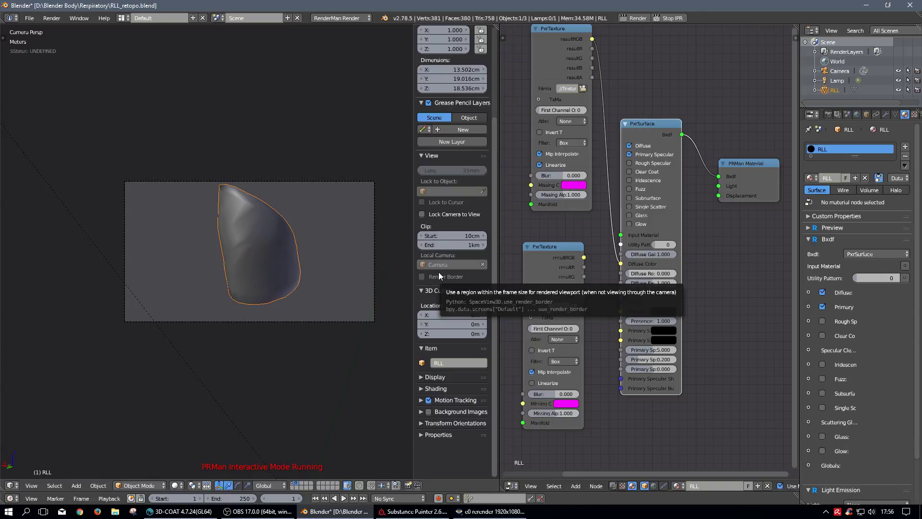
click(662, 330)
click(699, 299)
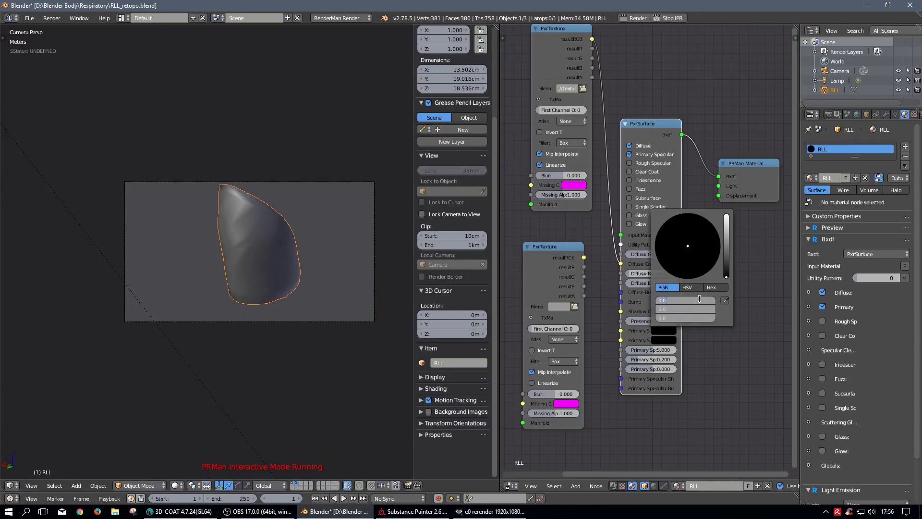
text(.1)
key(Return)
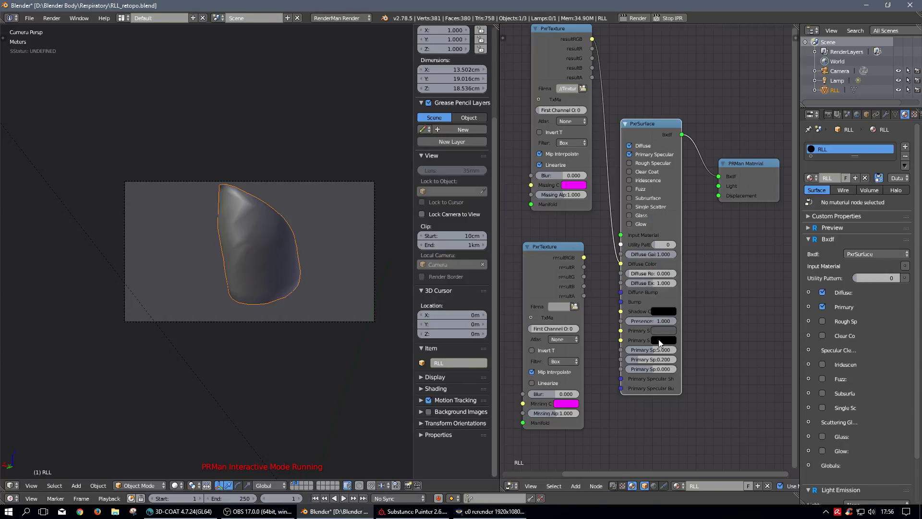
Brighten the second Primary Specular colour of PxrSurface to a grey of about 0.332.
click(667, 339)
drag(727, 275, 727, 247)
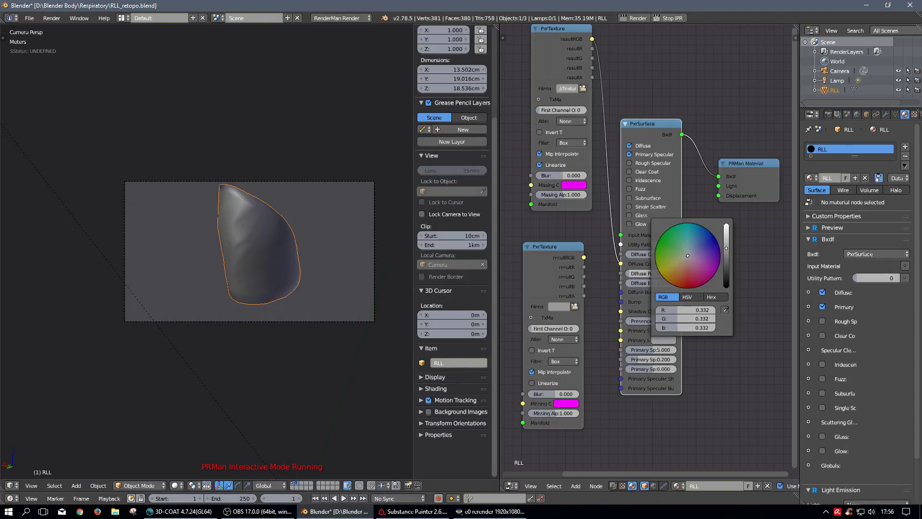
Load RLL_retopo_RLL_Roughness.png from the Textures folder into the unconnected PxrTexture node.
click(574, 306)
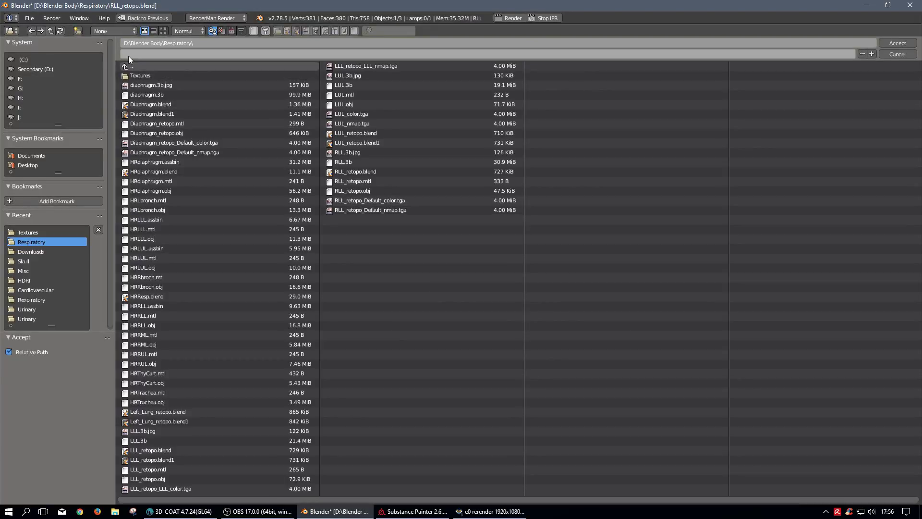
click(128, 75)
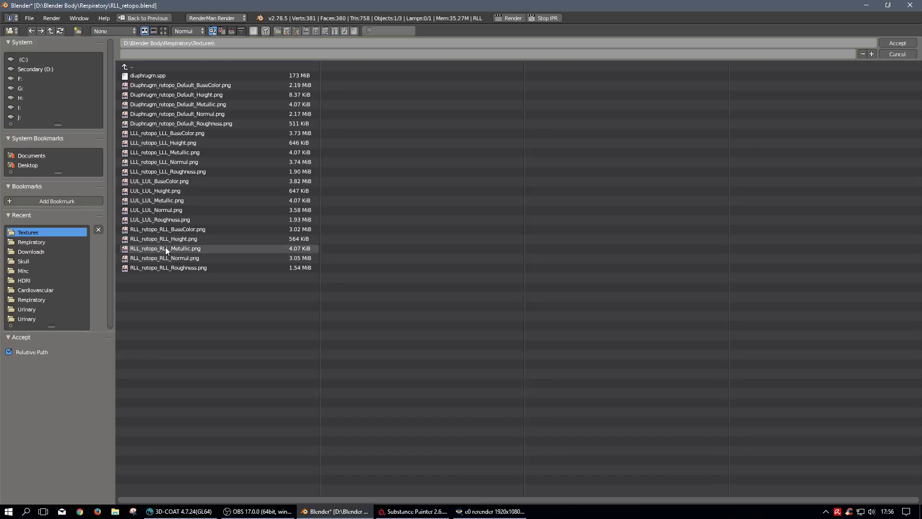
click(169, 267)
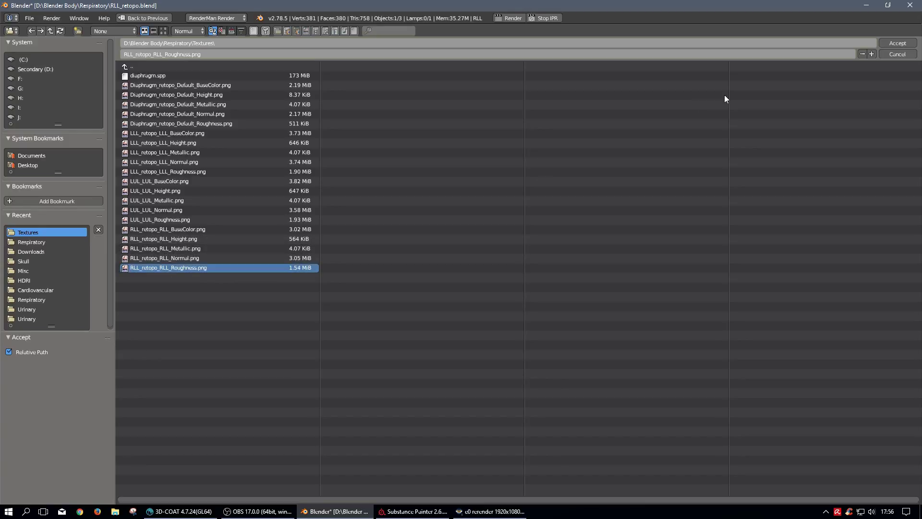
click(889, 44)
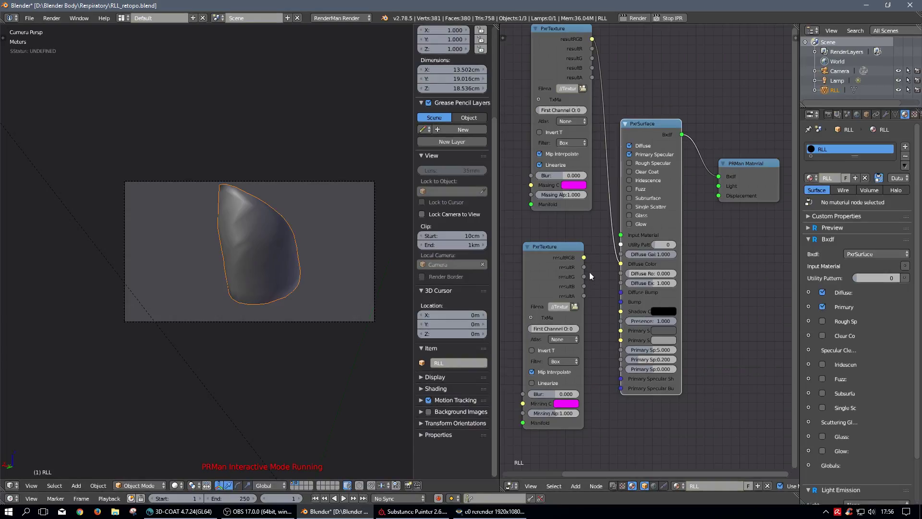
Connect the roughness texture's resultR output to PxrSurface's Primary Specular Roughness and check the lobe in the render window.
drag(583, 267, 598, 335)
drag(591, 283, 618, 359)
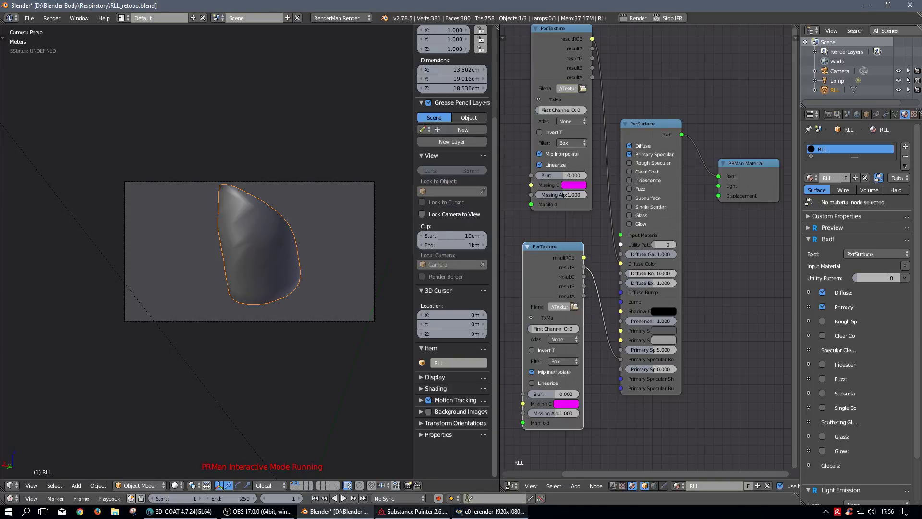
click(490, 511)
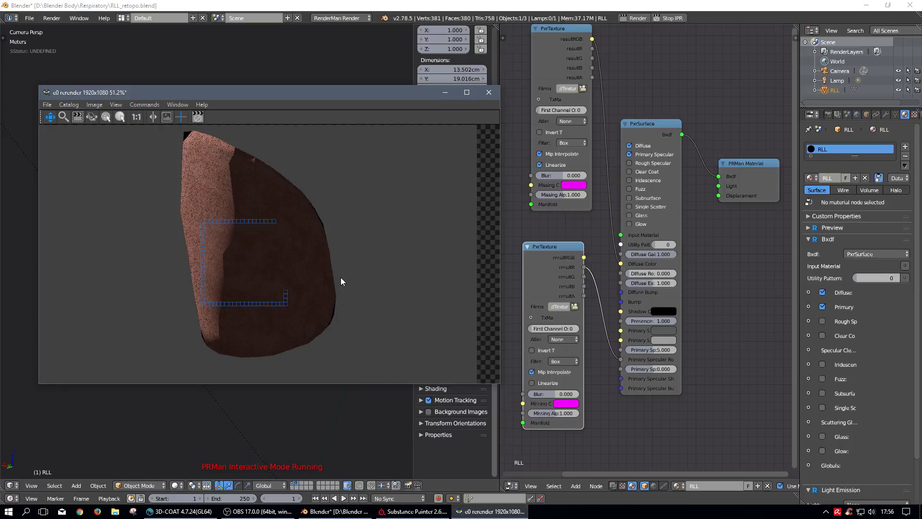
Stop the interactive render and set the render resolution scale to 50%.
click(675, 22)
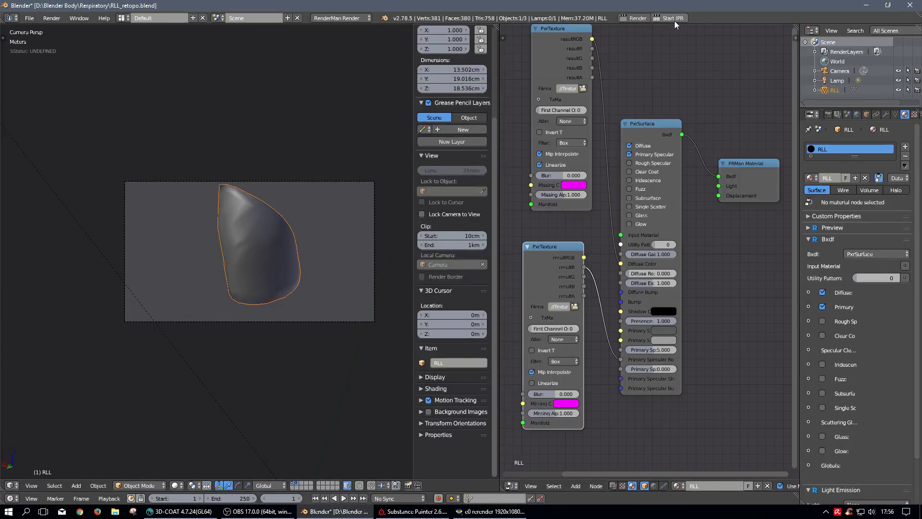
click(828, 114)
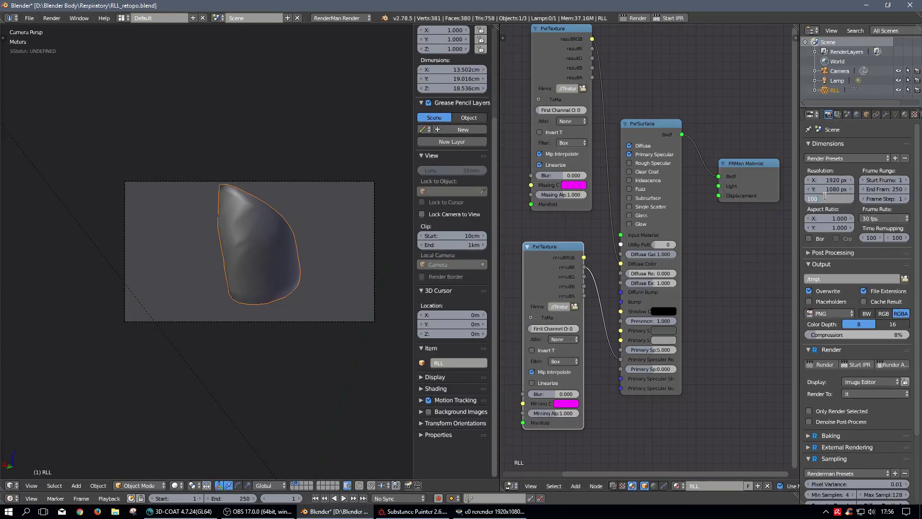
text(50)
key(Return)
Restart the interactive RenderMan render and enlarge and centre the lobe in the render window.
click(673, 19)
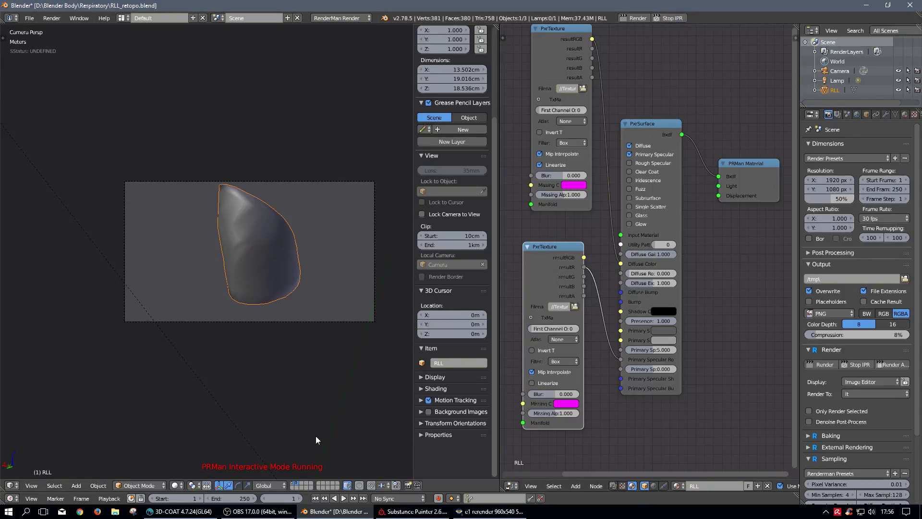
click(490, 511)
scroll(157, 191, up, 3)
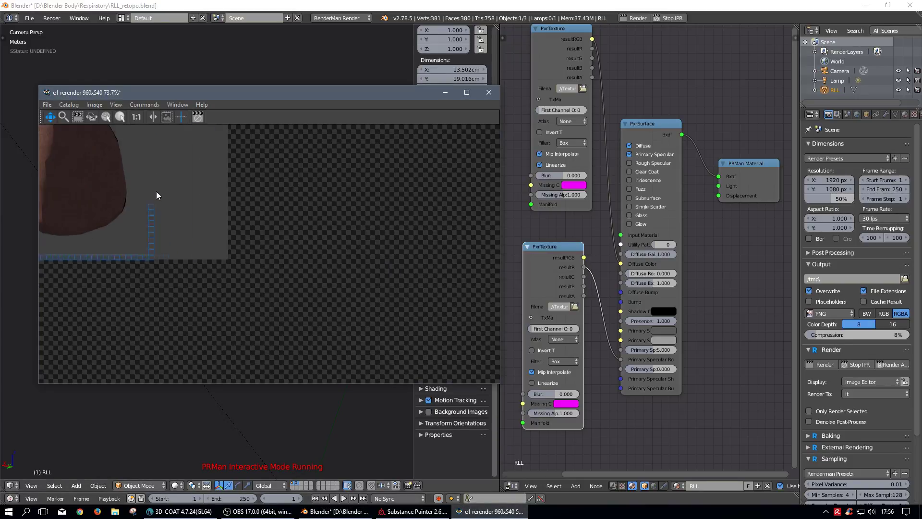
drag(152, 188, 372, 304)
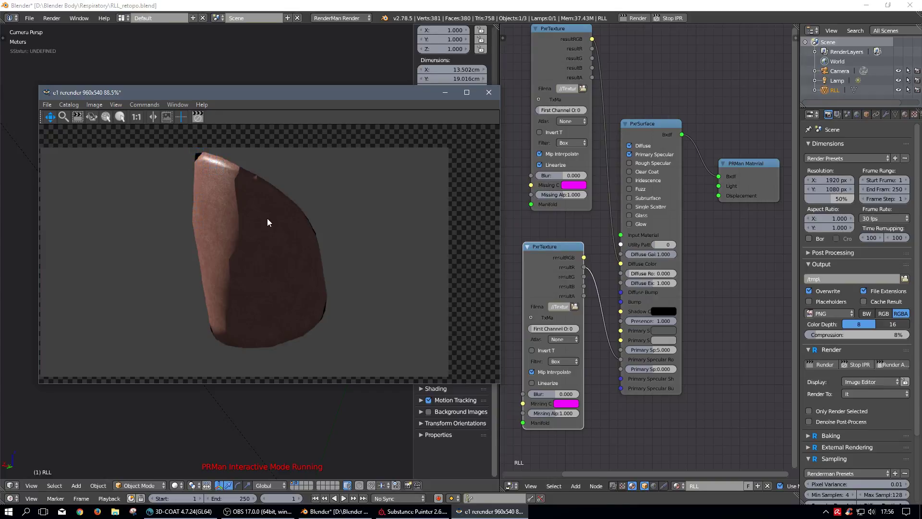
Add a Catmull-Clark Subdivision Surface modifier to the RLL mesh and restart the interactive render to apply the smoothing.
click(567, 225)
middle_drag(567, 225, 660, 226)
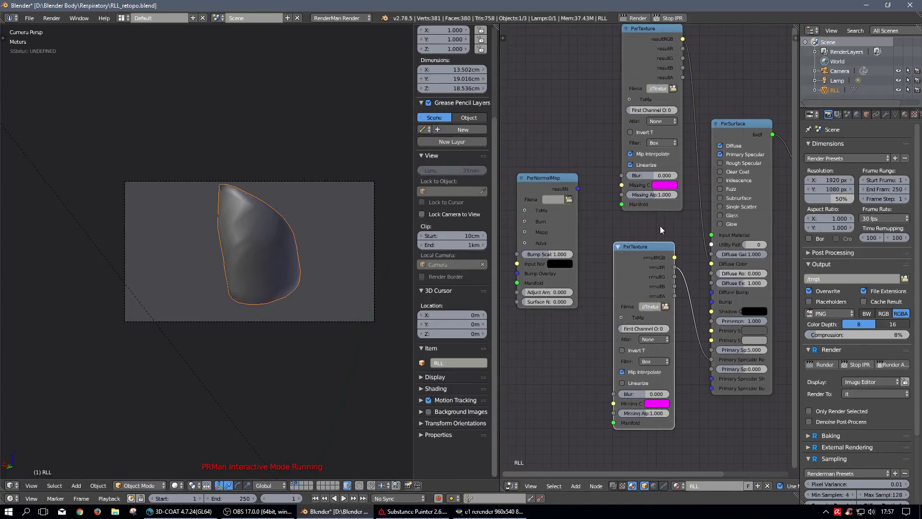
click(886, 114)
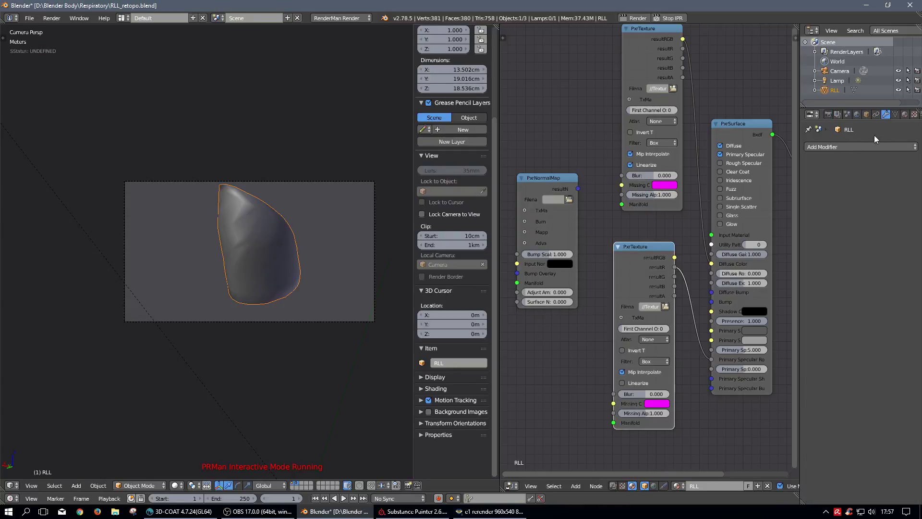
click(860, 146)
click(763, 302)
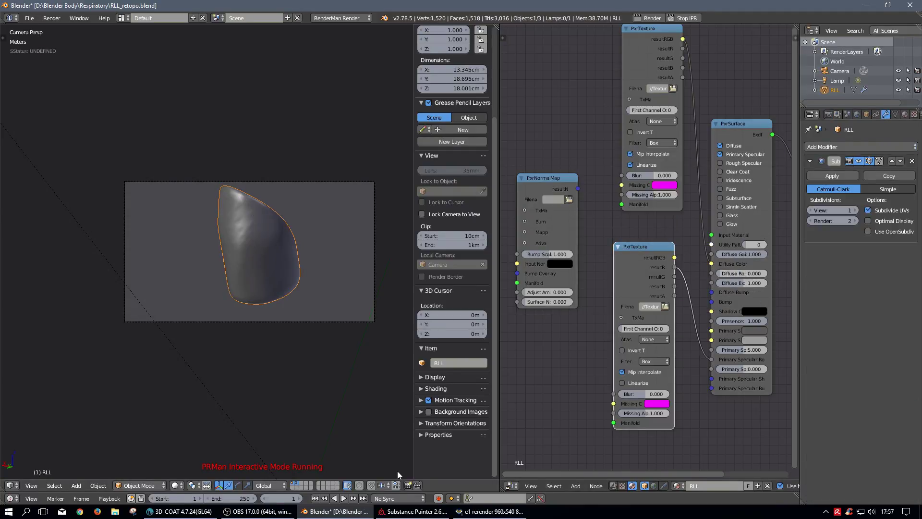
click(489, 511)
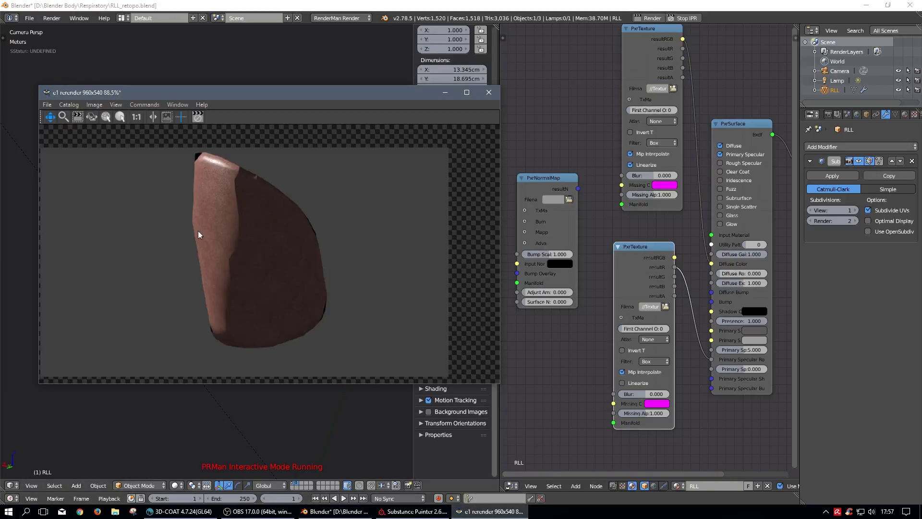
click(694, 18)
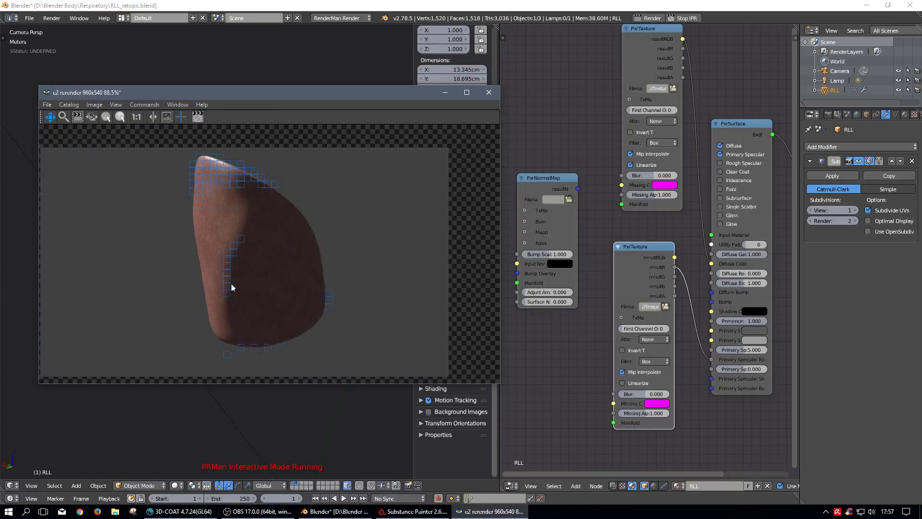
Load RLL_retopo_RLL_Normal.png from the Textures folder into the PxrNormalMap node.
click(568, 199)
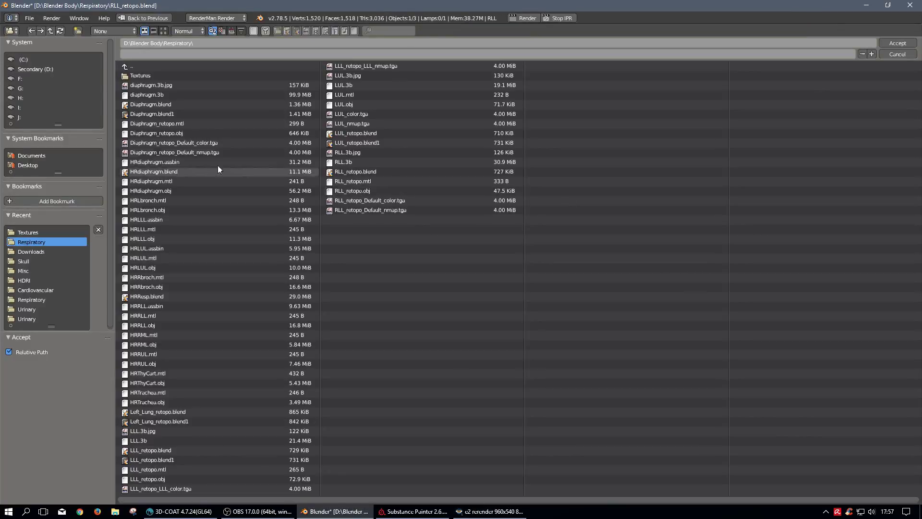
click(148, 74)
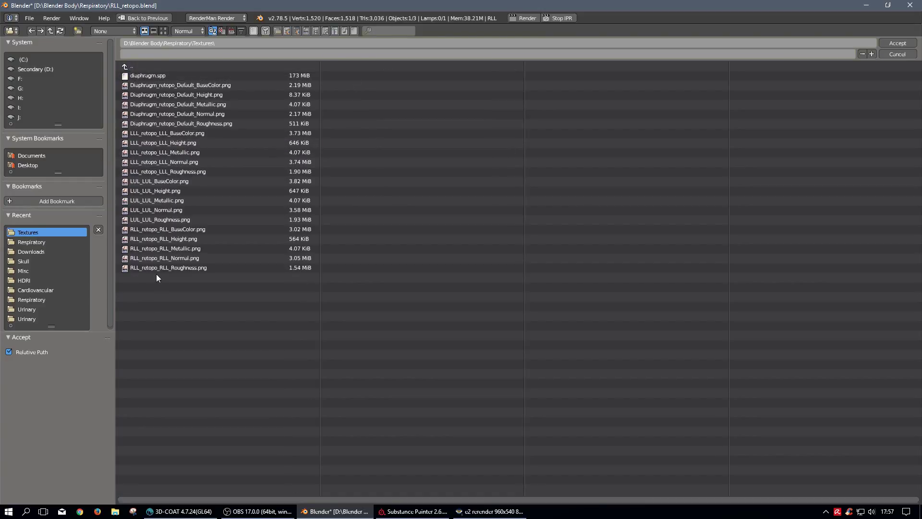
click(180, 259)
click(896, 43)
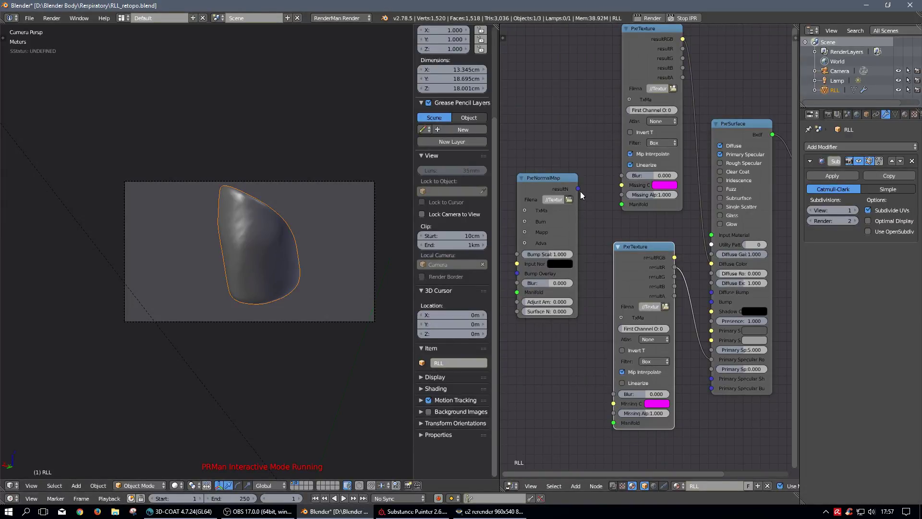
Connect PxrNormalMap's resultN output to the PxrSurface Bump input and restart the interactive render to show the relief.
drag(579, 188, 711, 302)
click(490, 511)
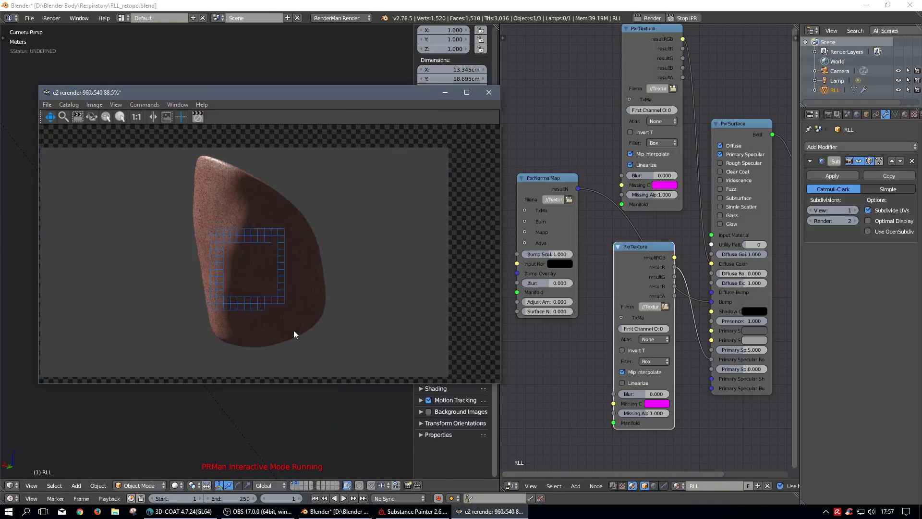
click(691, 18)
click(693, 19)
click(470, 512)
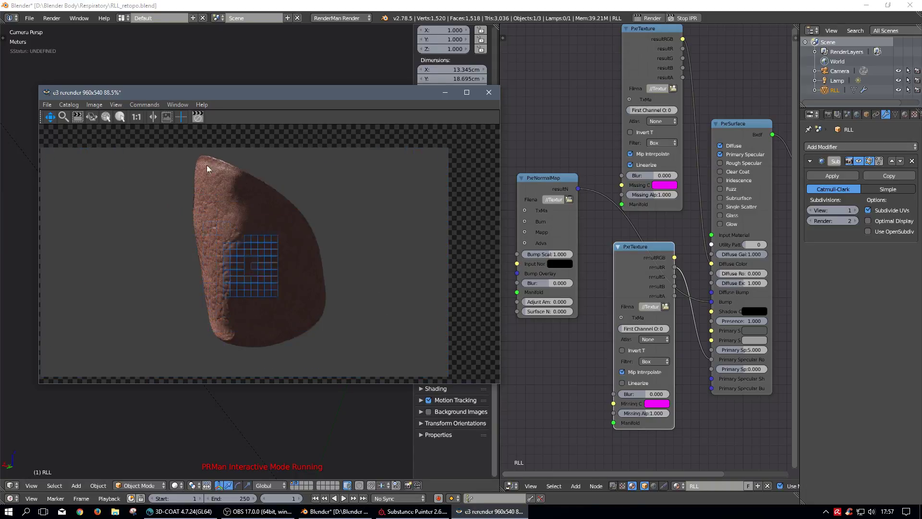
Lock the camera to the view and orbit to the lobe's hollow inner side, inspecting its seams and relief in the render.
drag(252, 94, 661, 61)
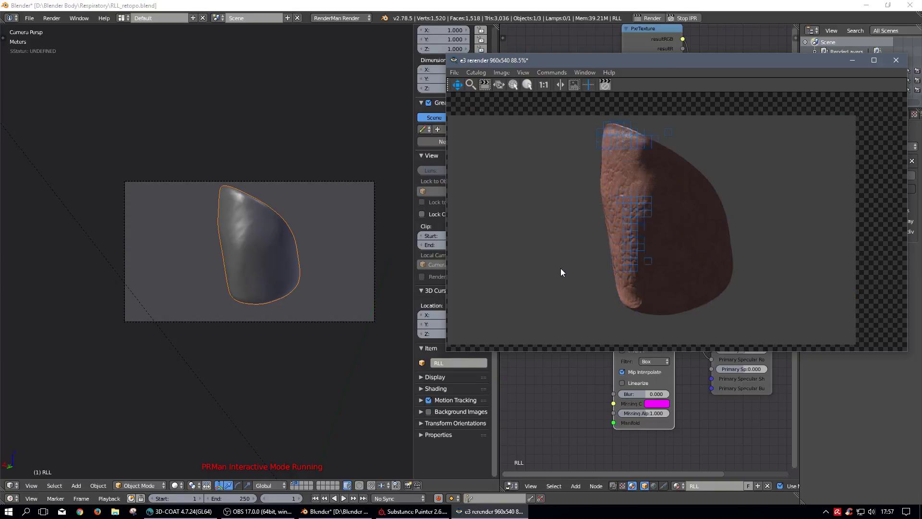
drag(626, 63, 921, 122)
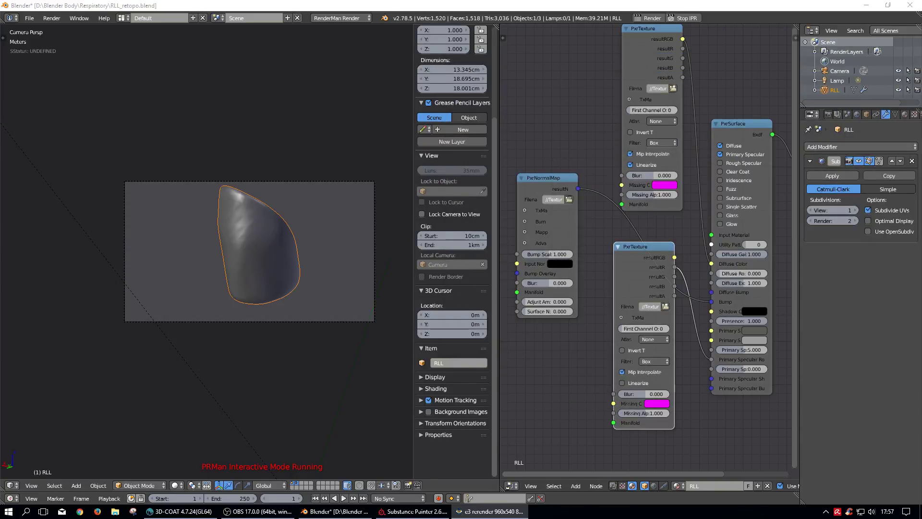
click(421, 214)
middle_drag(336, 243, 388, 250)
middle_drag(208, 249, 290, 266)
drag(921, 135, 393, 79)
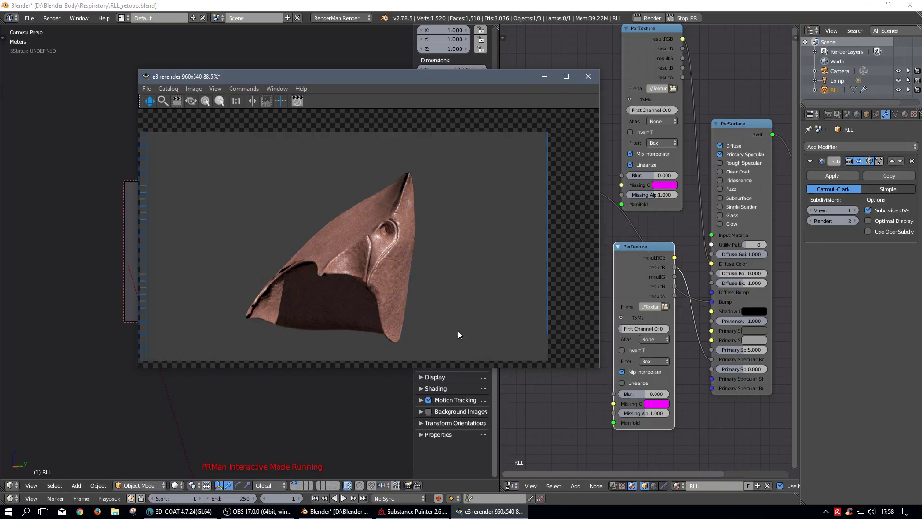
drag(412, 78, 313, 82)
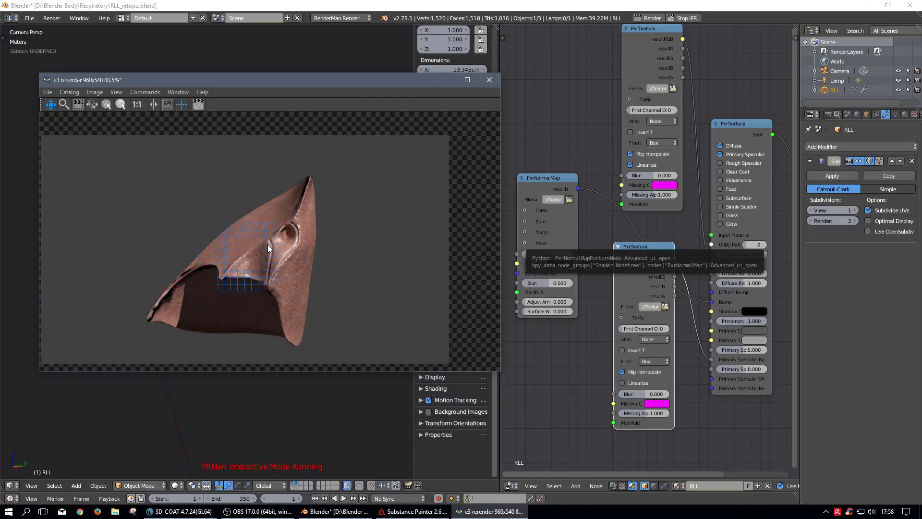
Review the lobe's UV islands in 3D-COAT and its painted skin in Substance Painter, then return to Blender.
click(193, 514)
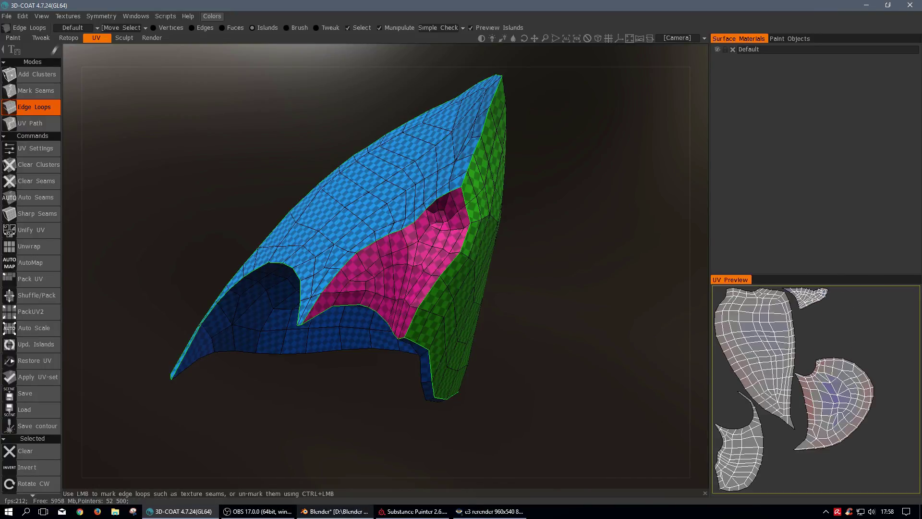
click(335, 511)
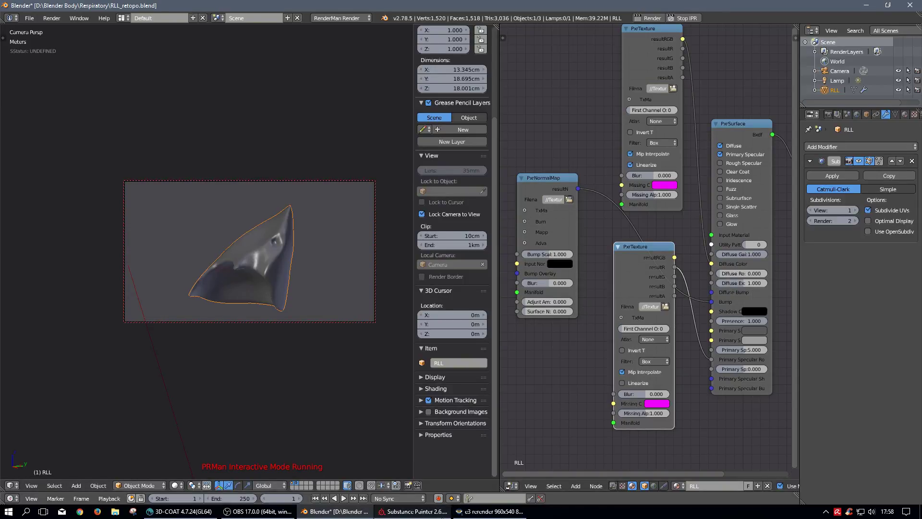
click(413, 510)
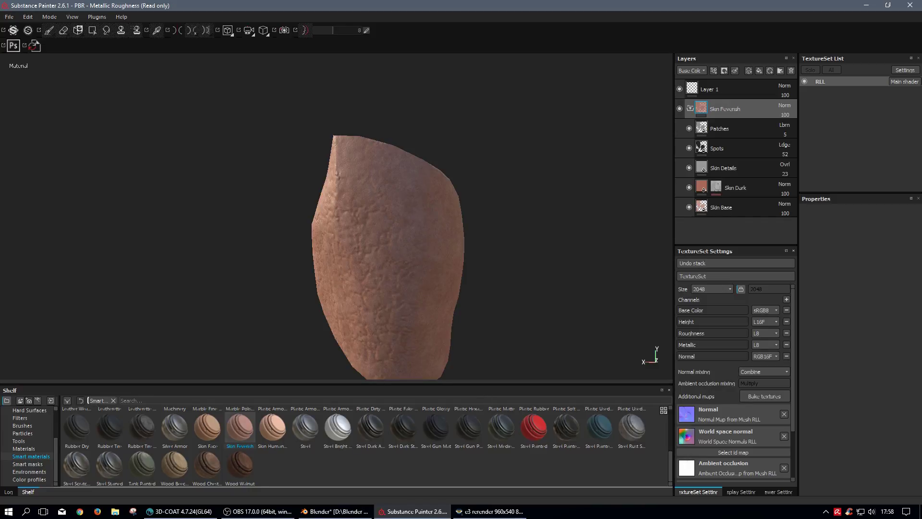
mouse_move(470, 510)
click(336, 511)
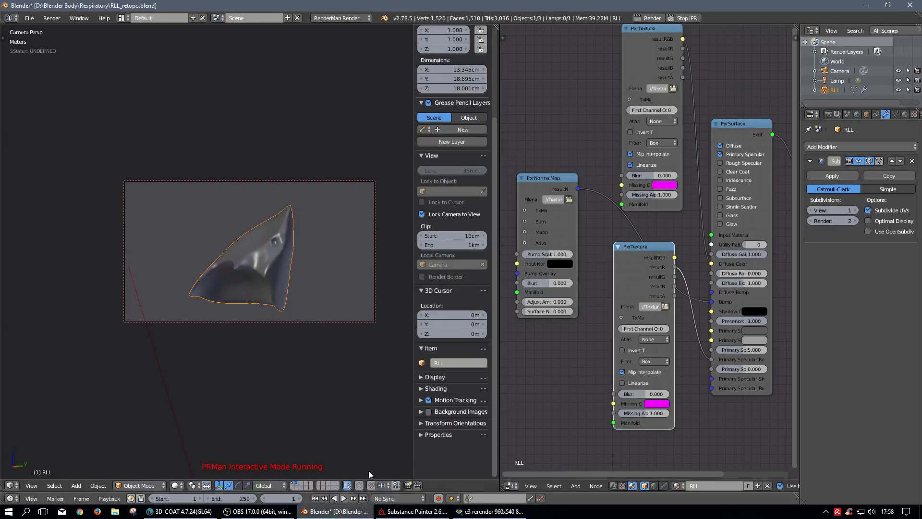
Orbit the camera to the lobe's outer side and examine its bumpy surface up close in the interactive render.
click(490, 511)
drag(335, 82, 921, 72)
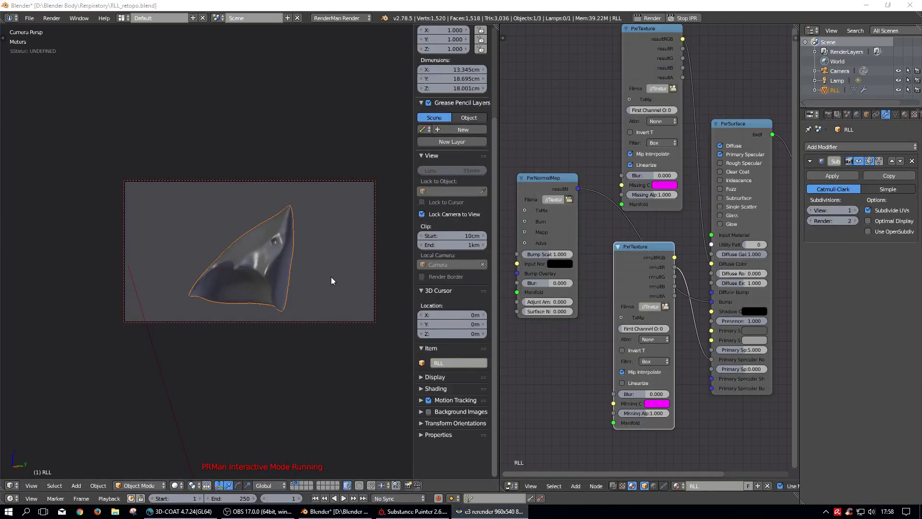
middle_drag(317, 277, 255, 255)
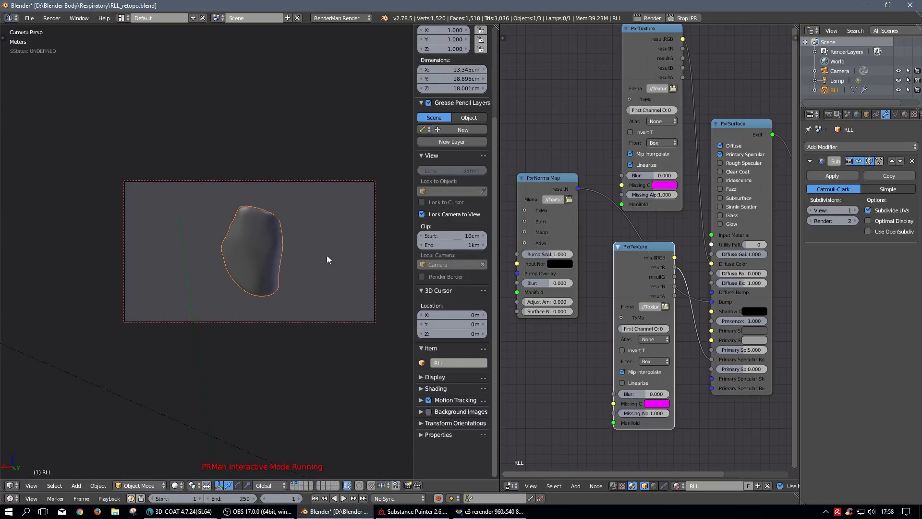
drag(921, 149, 338, 112)
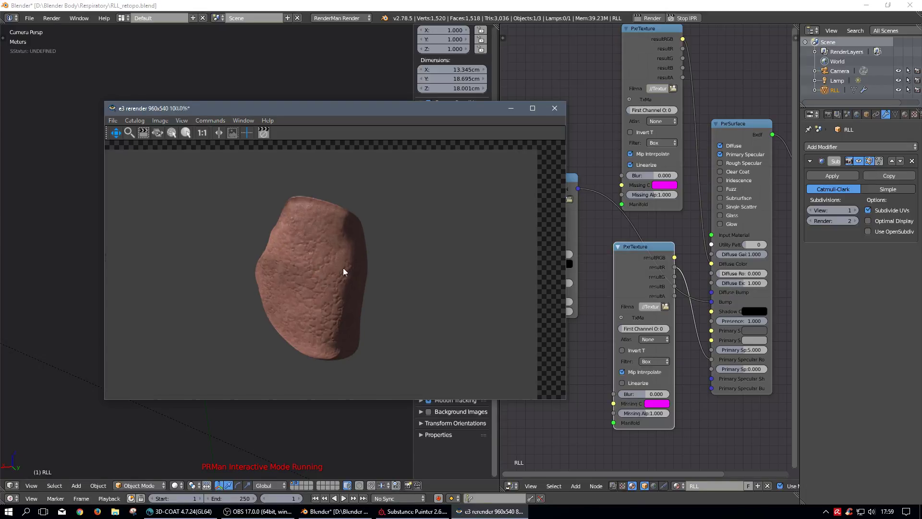
scroll(353, 262, up, 2)
scroll(350, 270, down, 2)
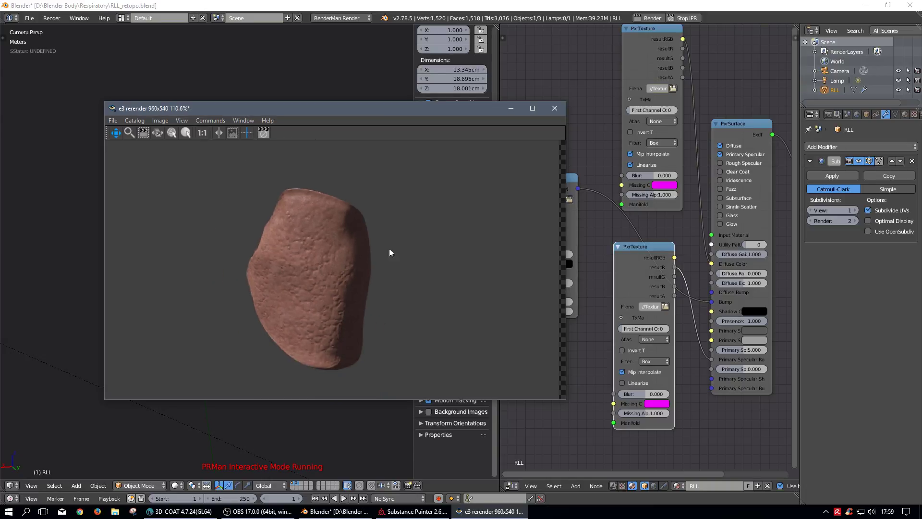